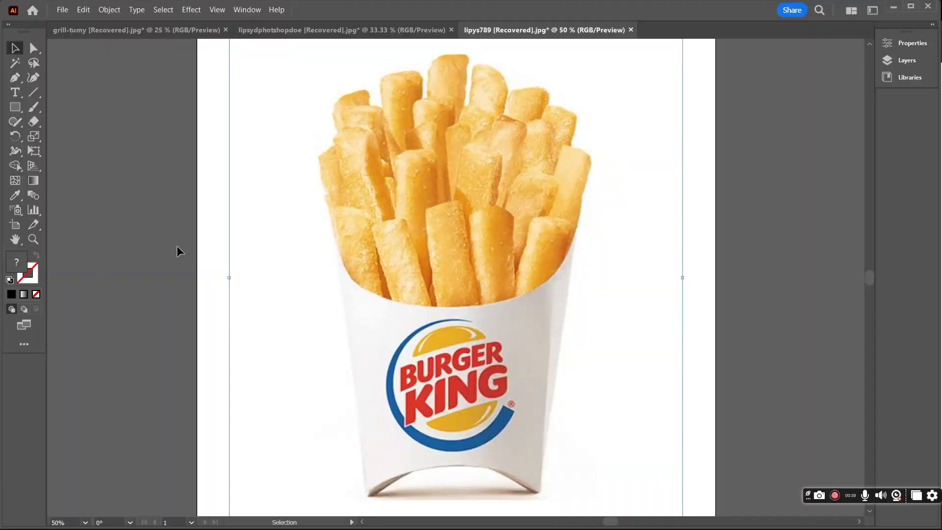
- Trace the fries carton's left edge with the Pen tool, from its upper corner down to the start of the bottom arch
drag(178, 250, 164, 216)
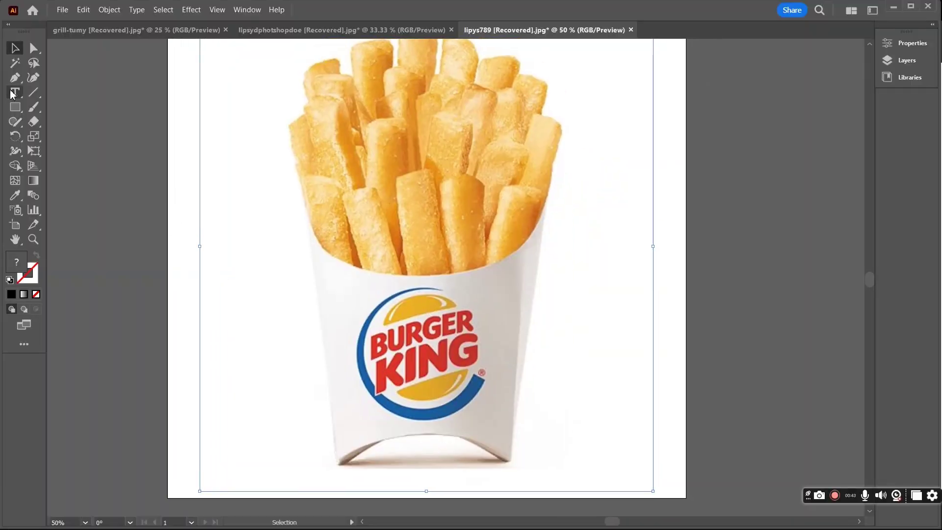
click(15, 77)
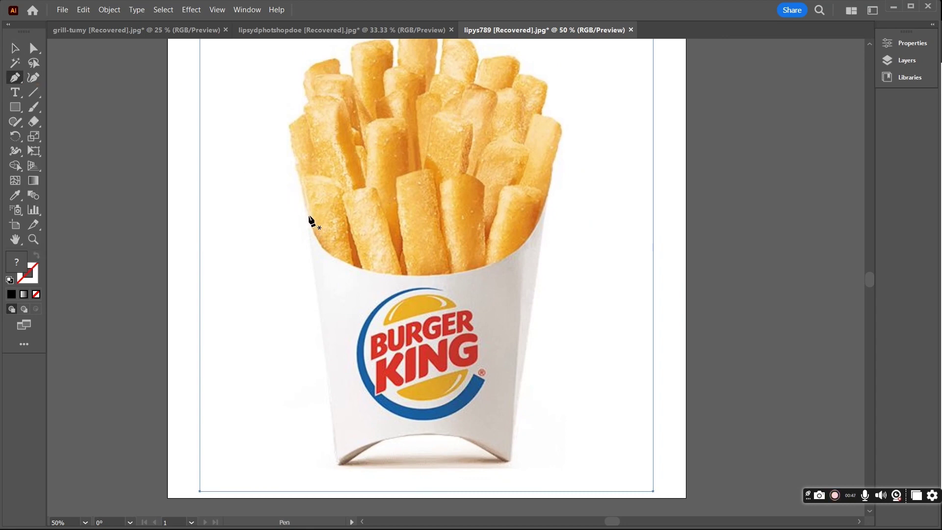
click(302, 197)
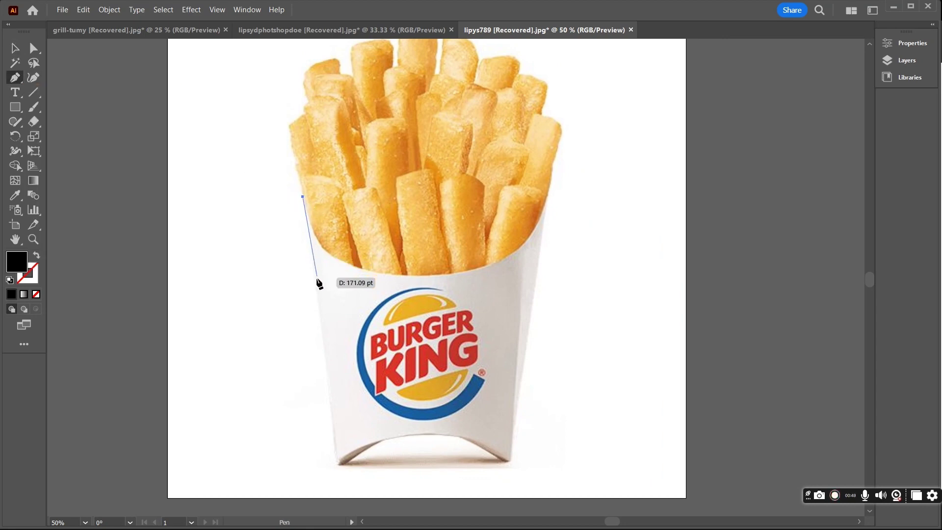
click(316, 287)
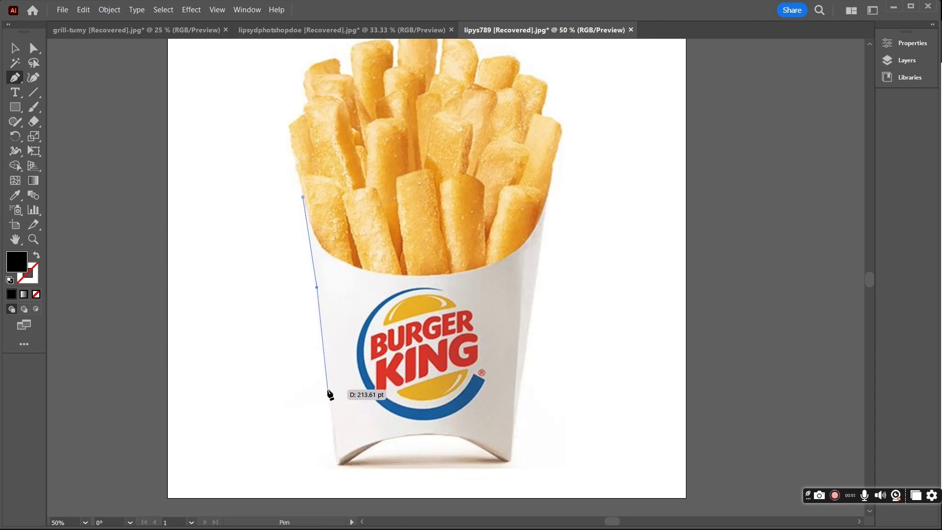
click(327, 389)
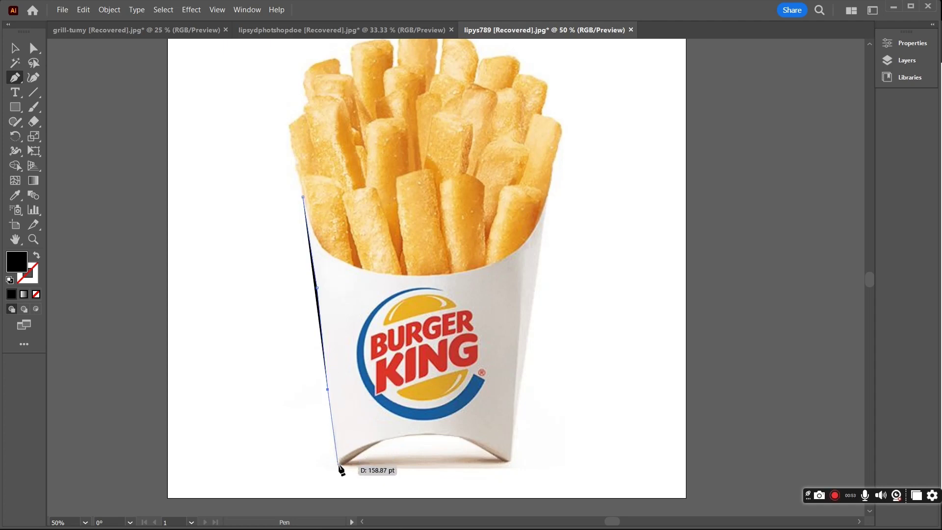
click(338, 464)
click(348, 454)
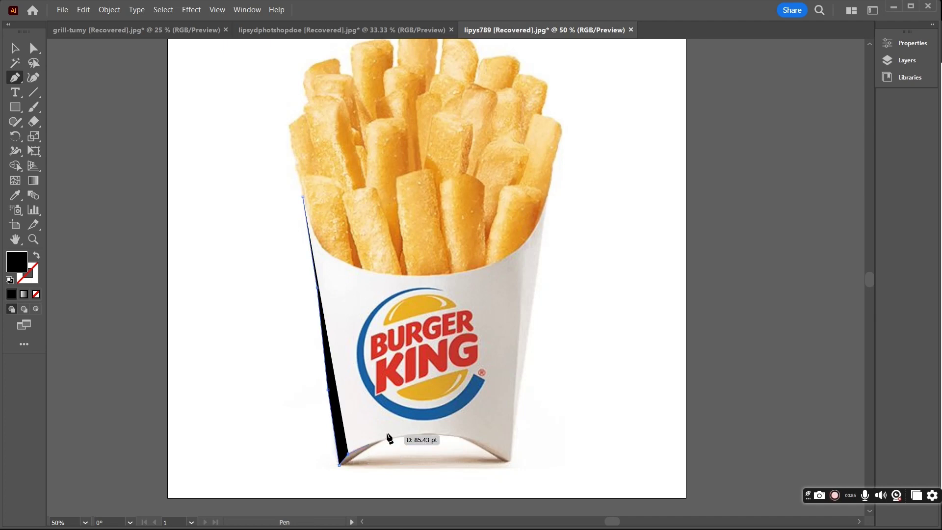
click(388, 436)
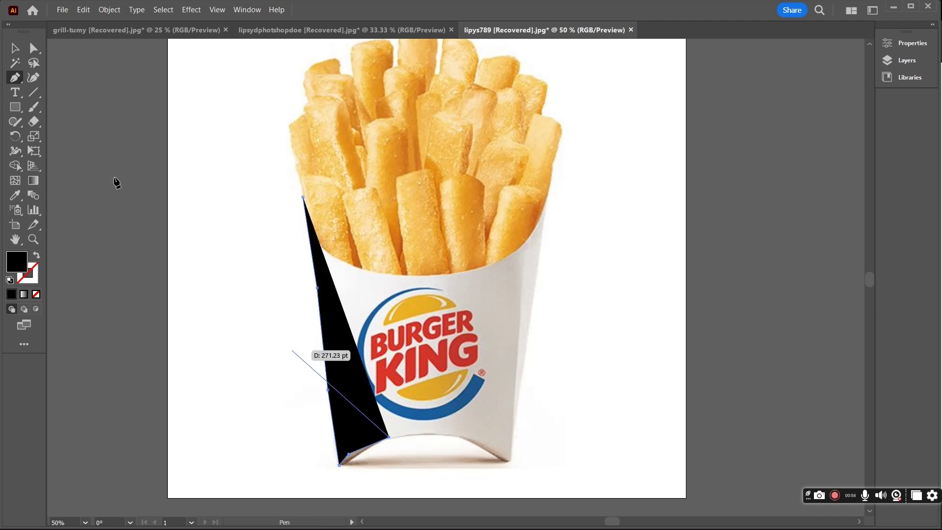
- Continue the path along the carton's bottom arch to the lower right corner with the Curvature tool, and open the path's fill options
click(33, 77)
click(453, 434)
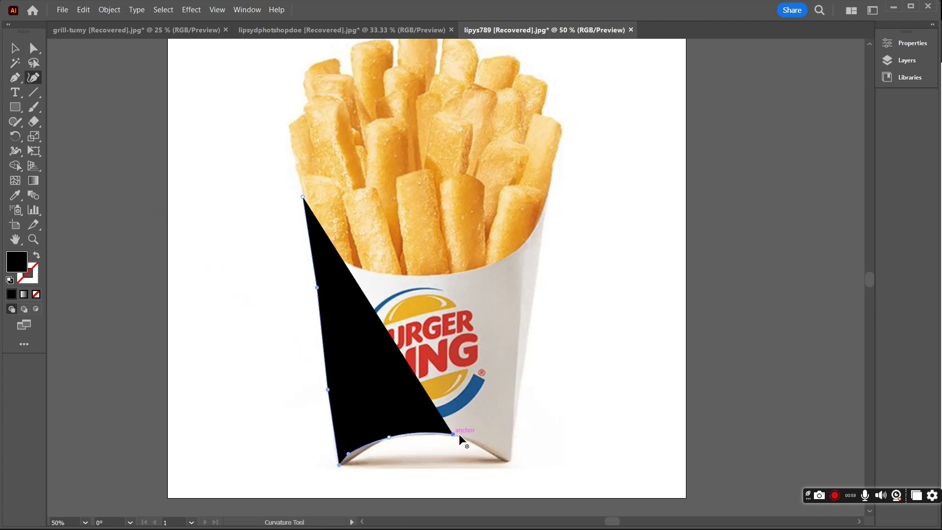
click(498, 456)
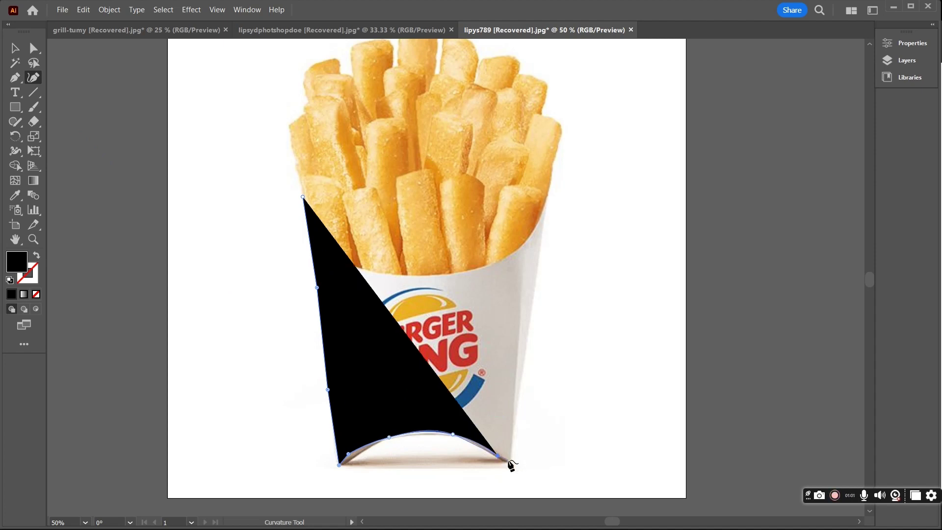
click(508, 460)
key(p)
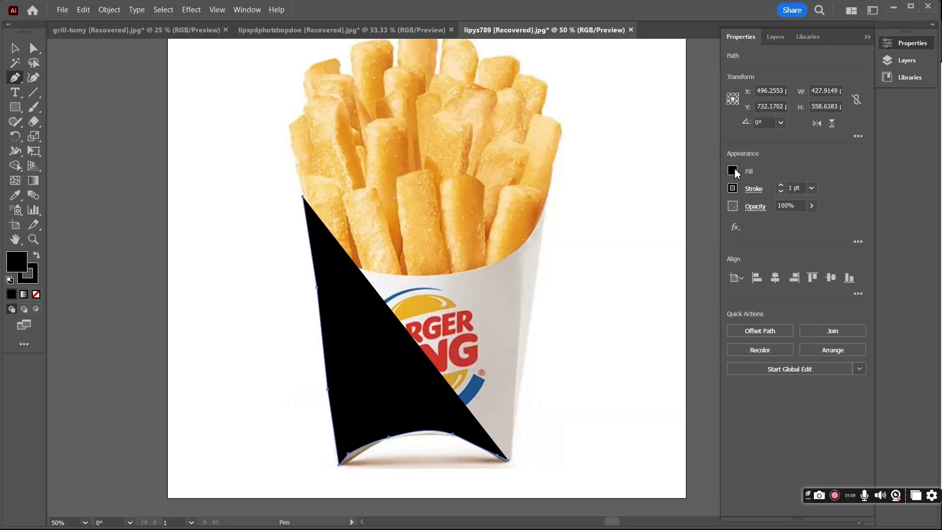
click(731, 171)
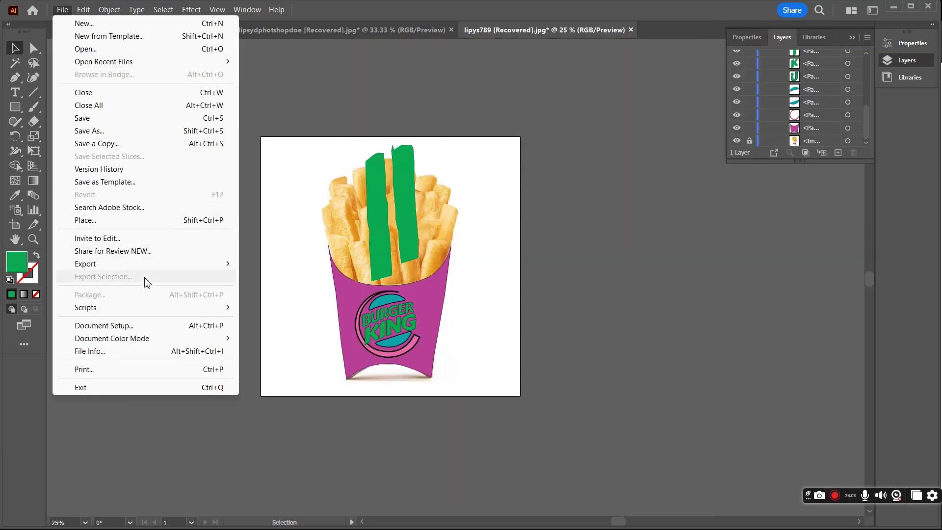
- Export the artwork to Downloads as an SVG named BKtut, with Use Artboards enabled
mouse_move(132, 264)
click(325, 277)
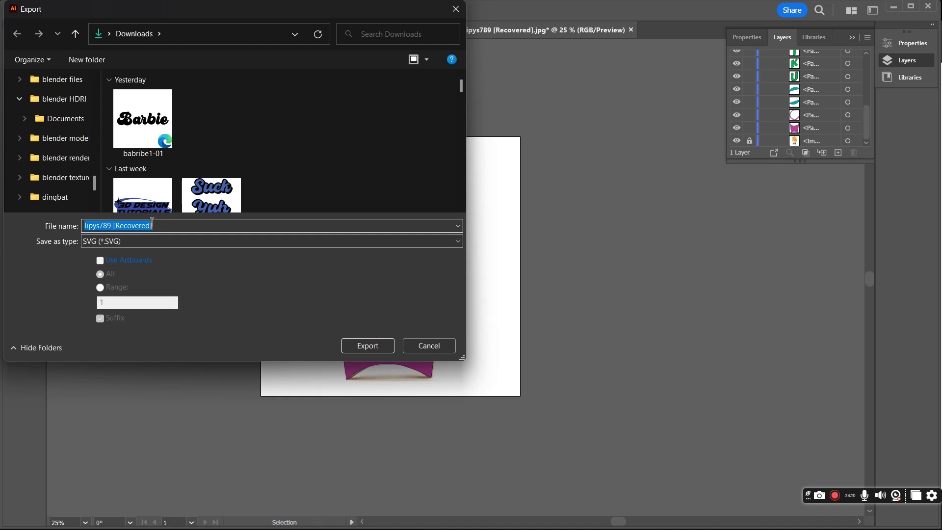
text(BKtut)
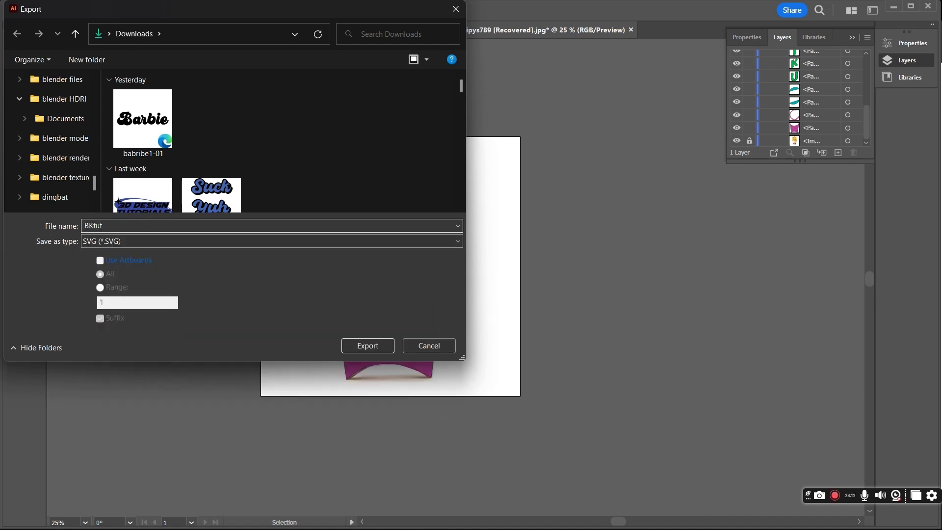
click(125, 260)
click(368, 345)
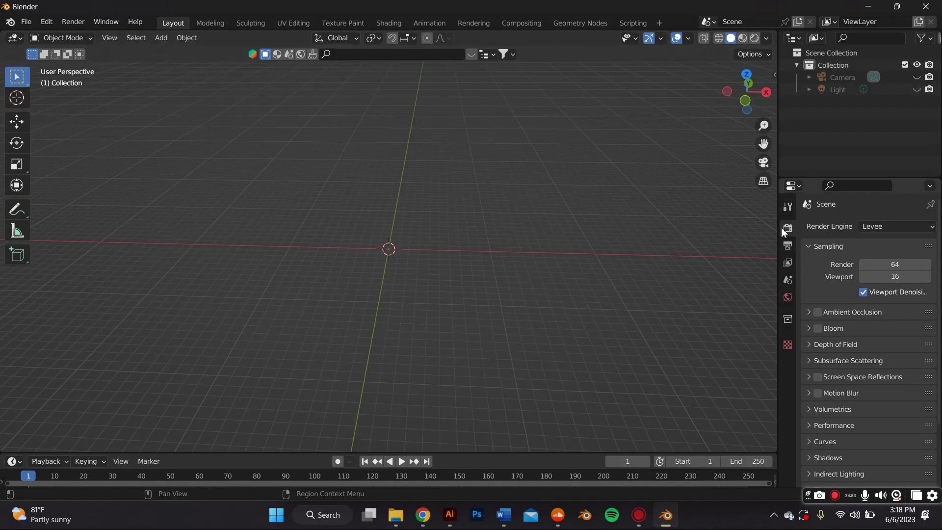
- In Blender, import BKtut-01.svg from the Downloads folder as Scalable Vector Graphics
click(33, 26)
mouse_move(99, 186)
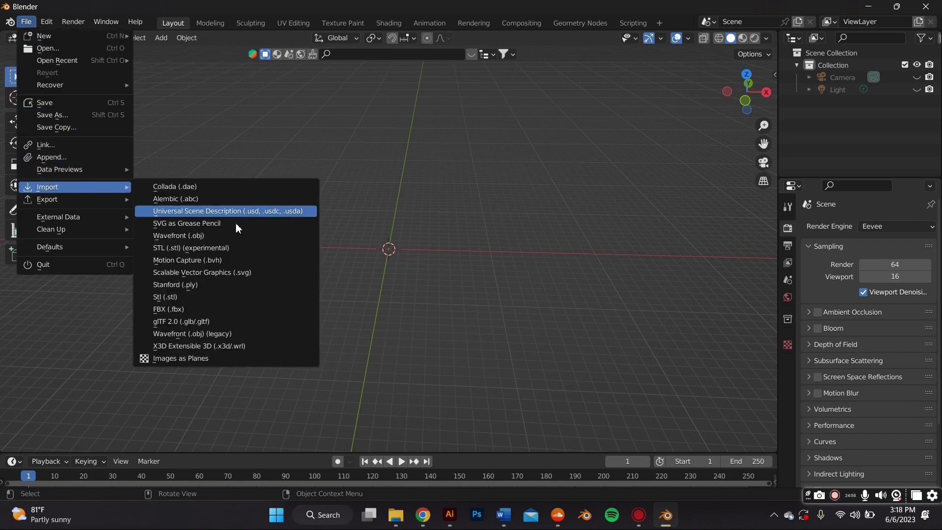
click(248, 272)
click(80, 184)
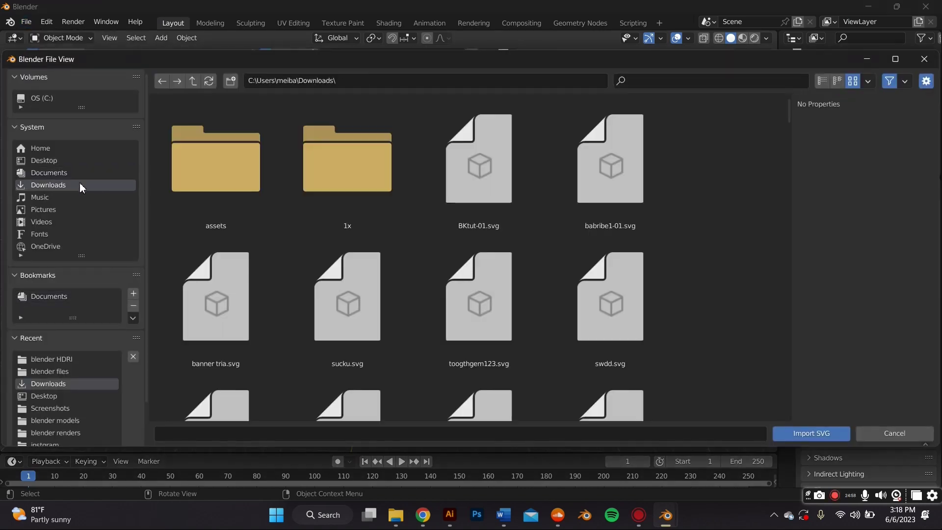
double_click(479, 169)
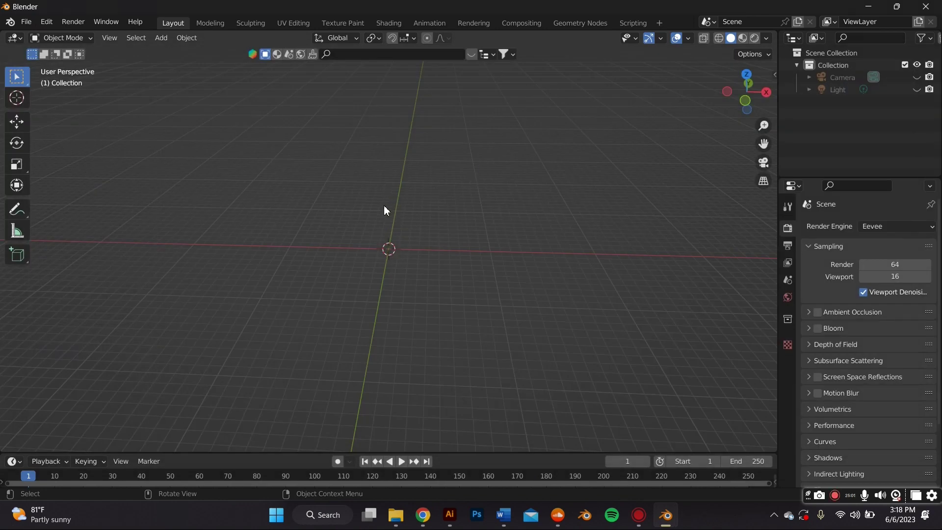
- Select all the imported curves, scale them up and rotate them 90 degrees about the X axis
middle_drag(383, 205, 391, 220)
drag(475, 300, 315, 181)
key(s)
click(16, 190)
text(rx)
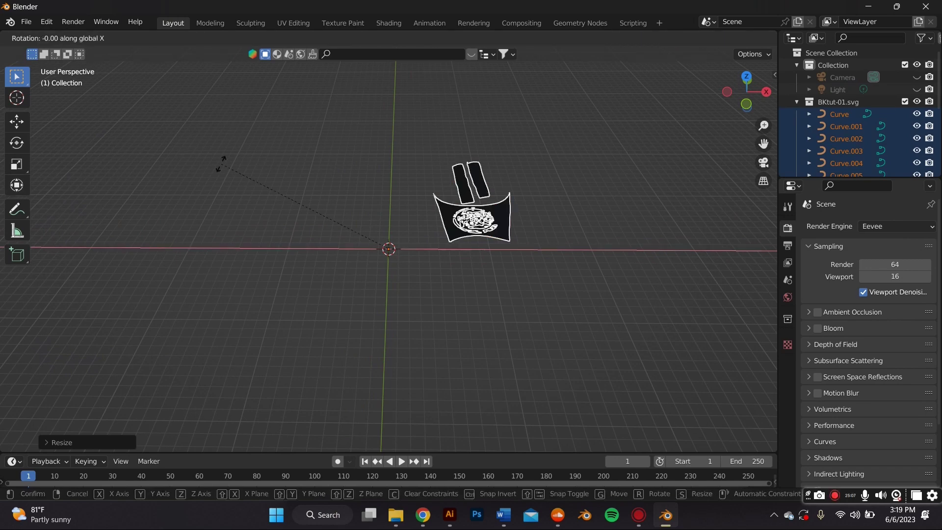
text(90)
key(Return)
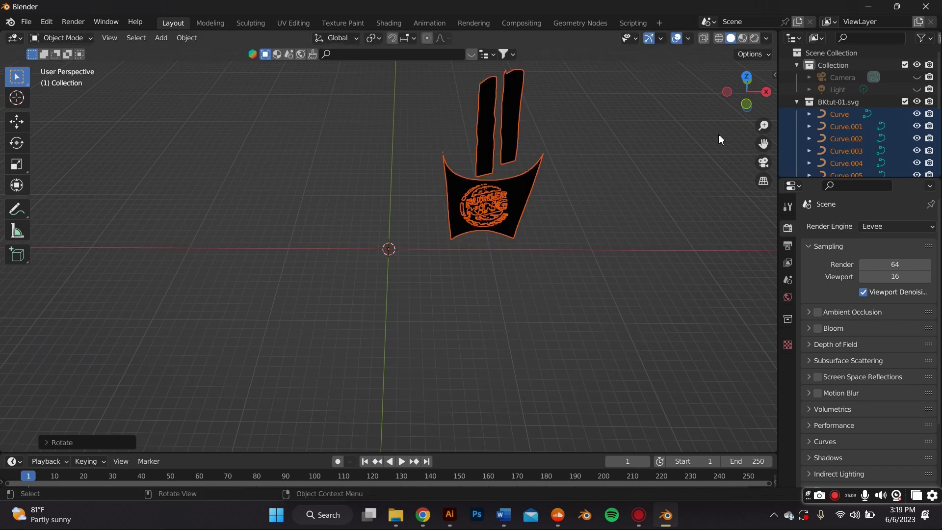
- Select the large carton curve and open its name for editing
drag(764, 143, 658, 256)
scroll(317, 266, up, 4)
middle_drag(317, 267, 321, 205)
click(422, 182)
middle_drag(442, 173, 455, 242)
click(459, 280)
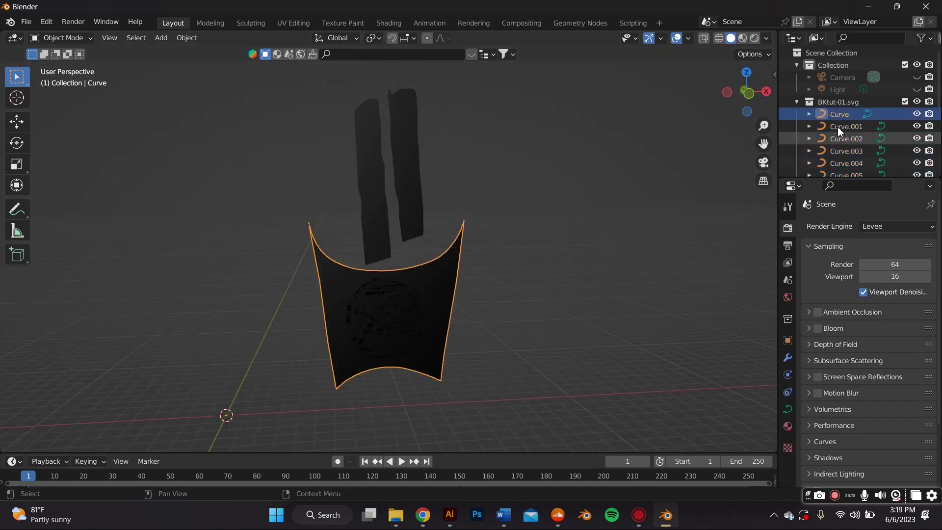
double_click(839, 114)
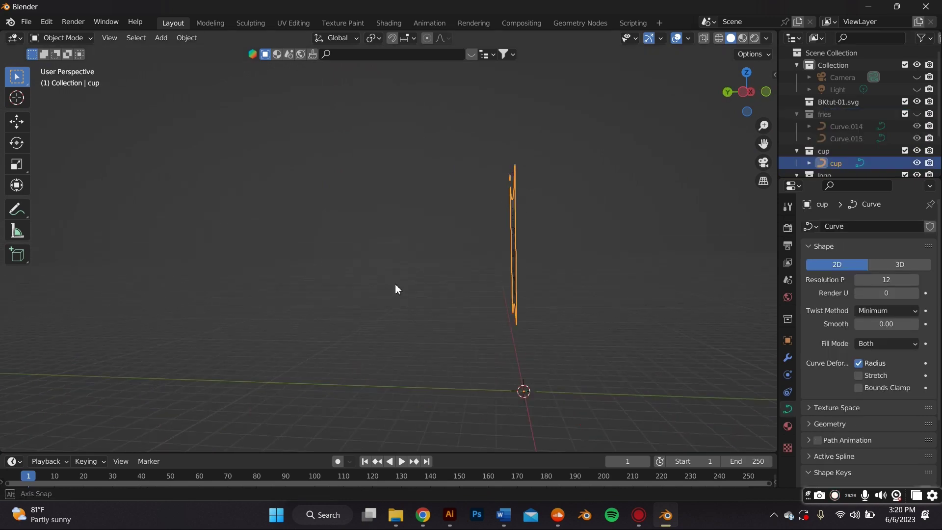
- Expand the cup curve's geometry settings, try a bevel depth of 0.01 m, and return the depth to 0 m
middle_drag(395, 288, 889, 431)
click(831, 425)
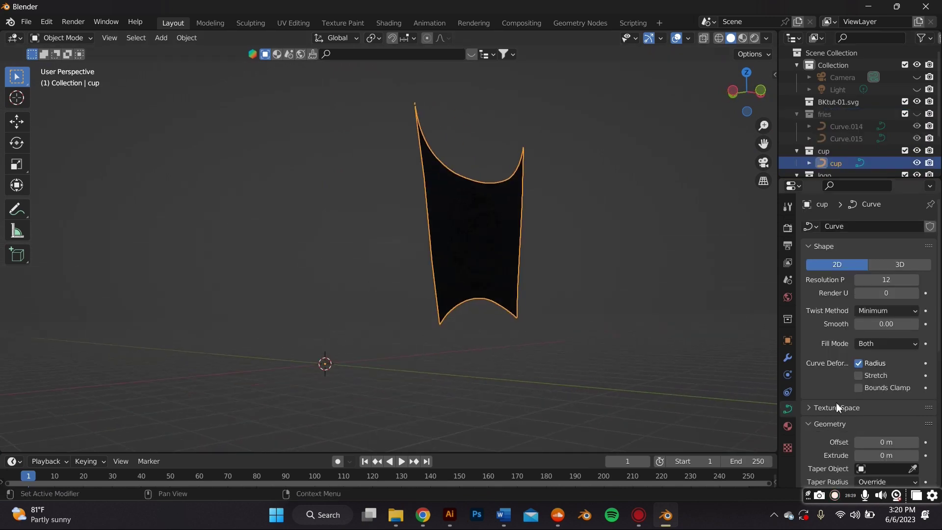
scroll(834, 407, down, 5)
middle_drag(726, 304, 265, 301)
click(915, 430)
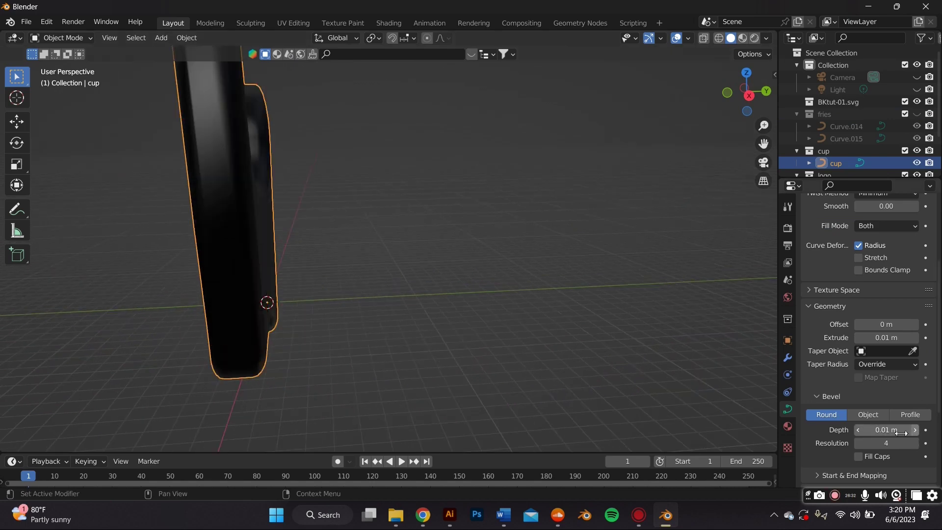
click(857, 431)
- Increase the cup curve's extrusion in 0.01 m increments up to 0.04 m, and enter 5 in its place
click(916, 338)
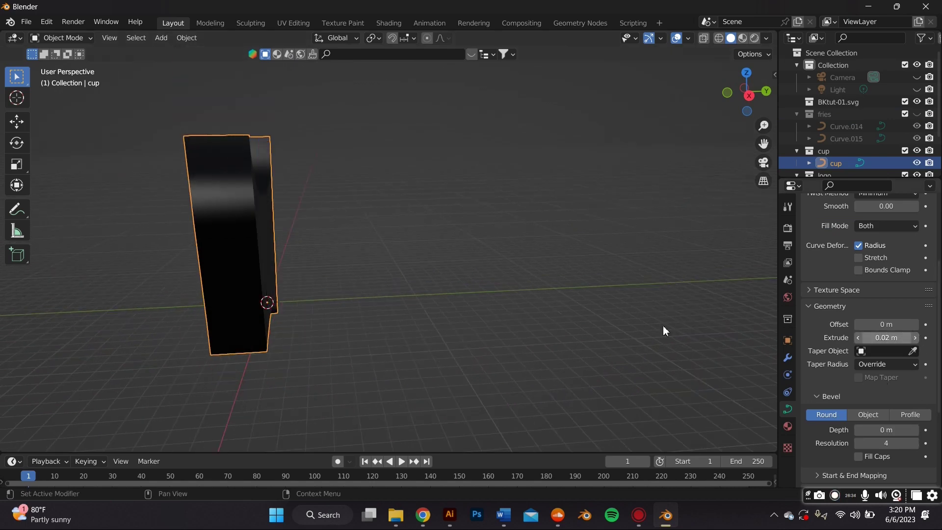
middle_drag(665, 331, 390, 309)
click(907, 335)
middle_drag(530, 295, 595, 363)
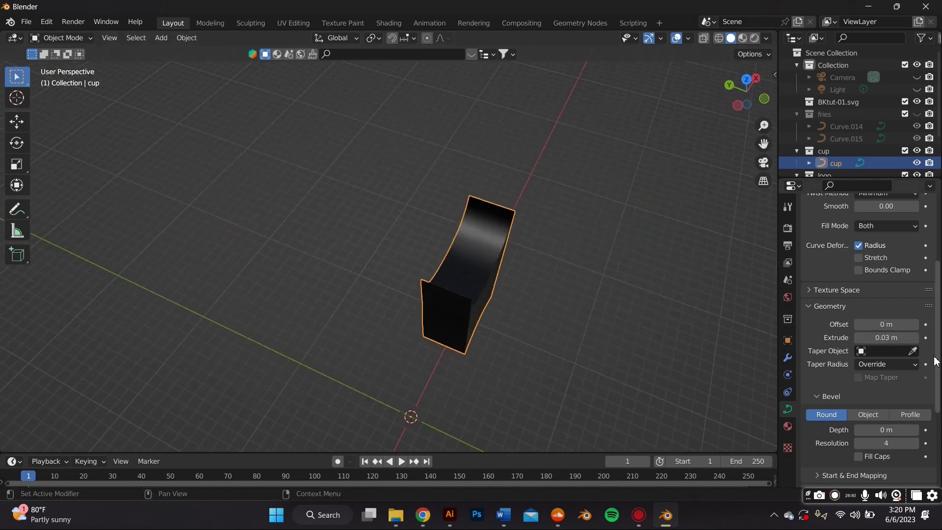
click(913, 338)
middle_drag(556, 319, 358, 248)
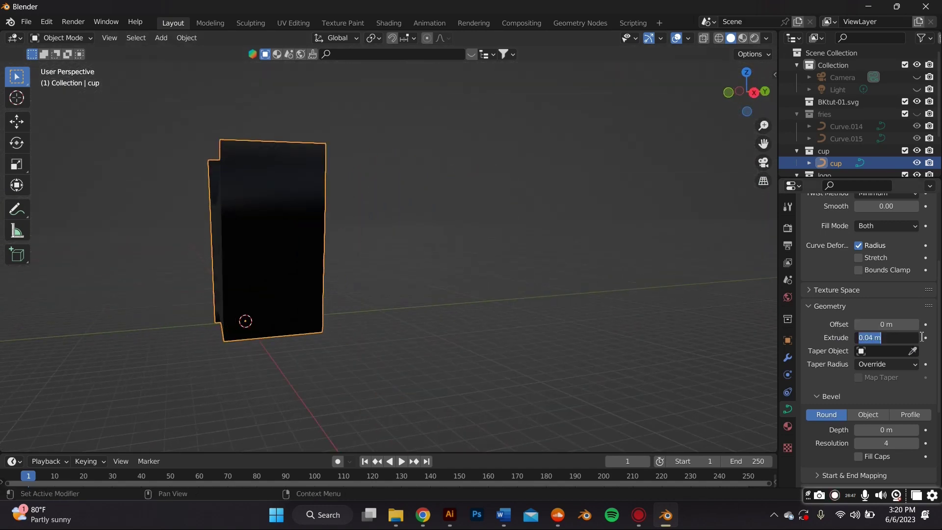
text(5)
key(Return)
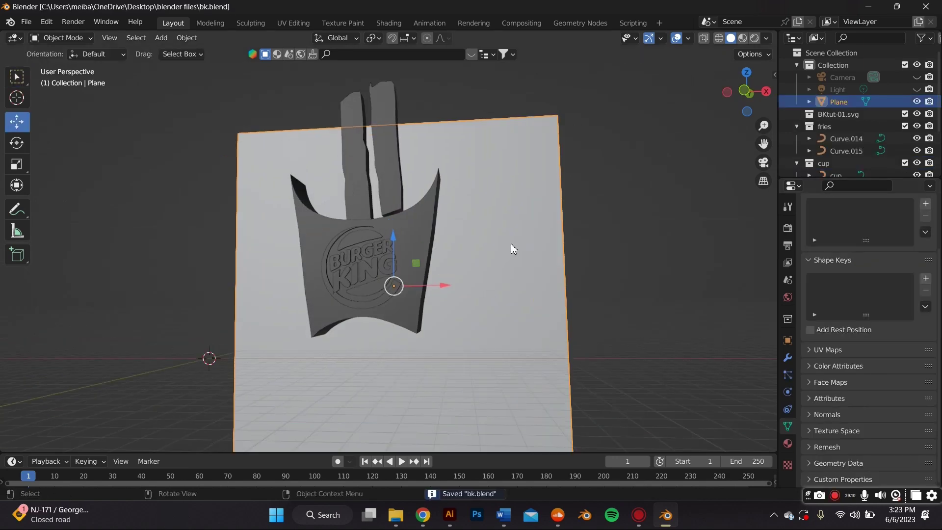
- Examine the cup, fries, logo and backdrop plane from several angles, selecting individual parts to inspect them
middle_drag(511, 243, 384, 268)
click(425, 207)
middle_drag(345, 235, 416, 231)
middle_drag(401, 276, 398, 237)
scroll(382, 233, down, 1)
scroll(397, 237, down, 3)
scroll(607, 218, up, 3)
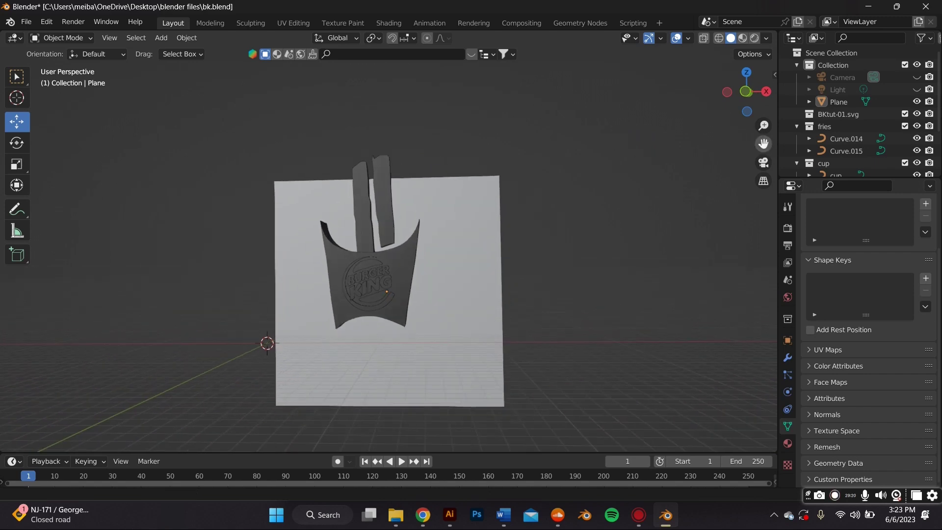
middle_drag(607, 218, 436, 271)
click(376, 205)
click(437, 274)
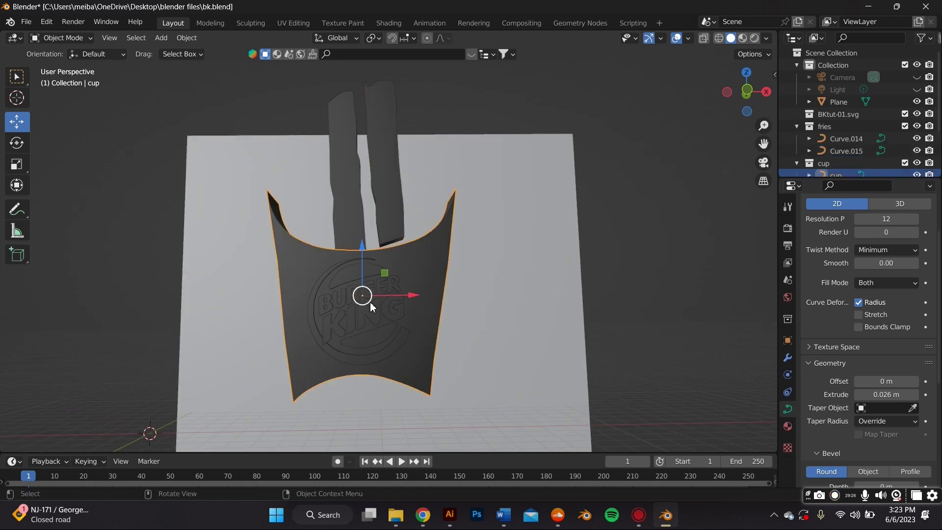
click(375, 334)
scroll(814, 142, down, 2)
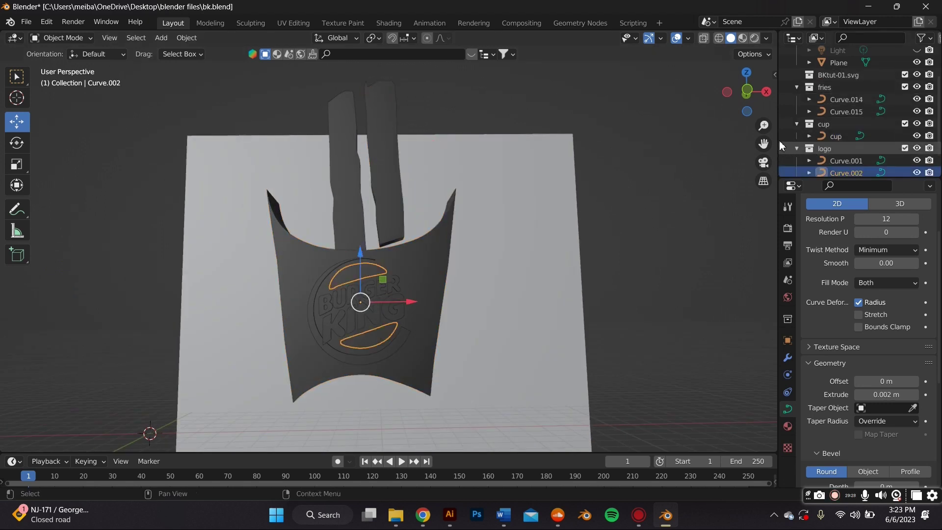
click(548, 184)
middle_drag(548, 184, 553, 192)
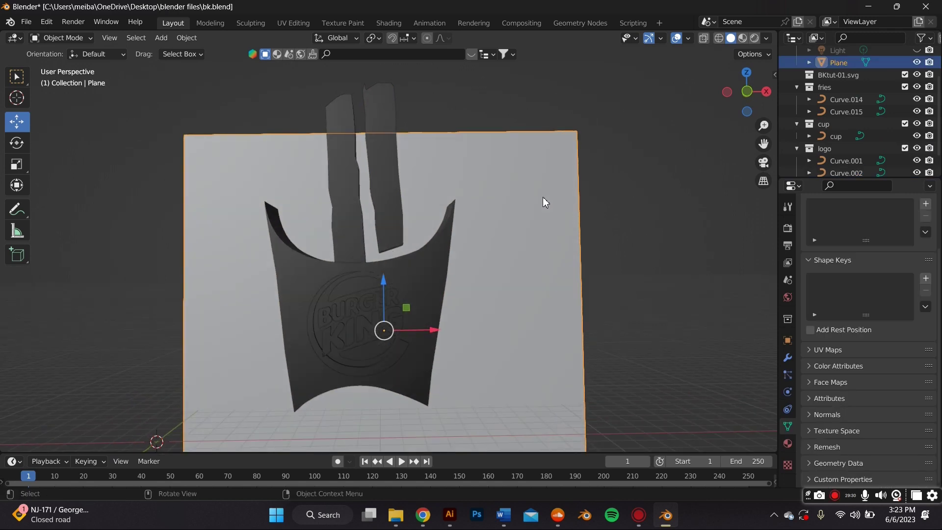
- Hide the logo collection and convert the cup curve to a mesh
click(371, 319)
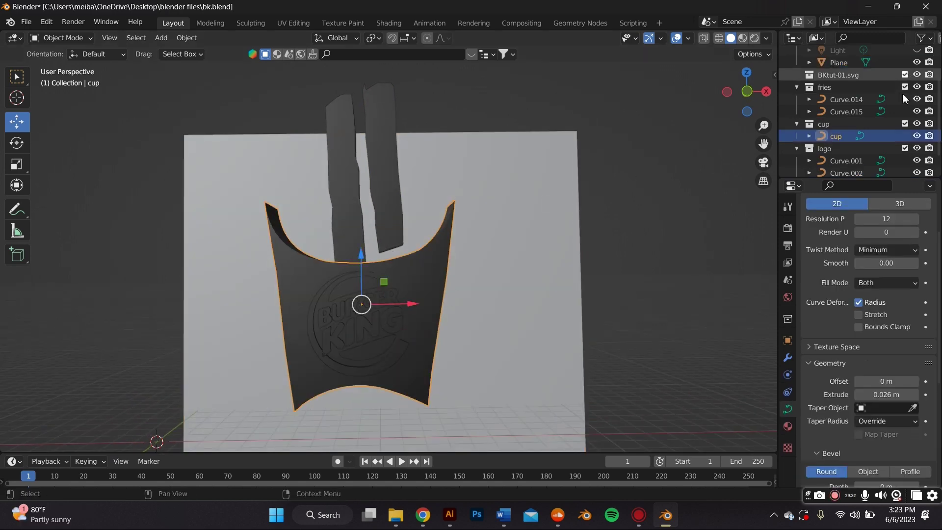
click(917, 149)
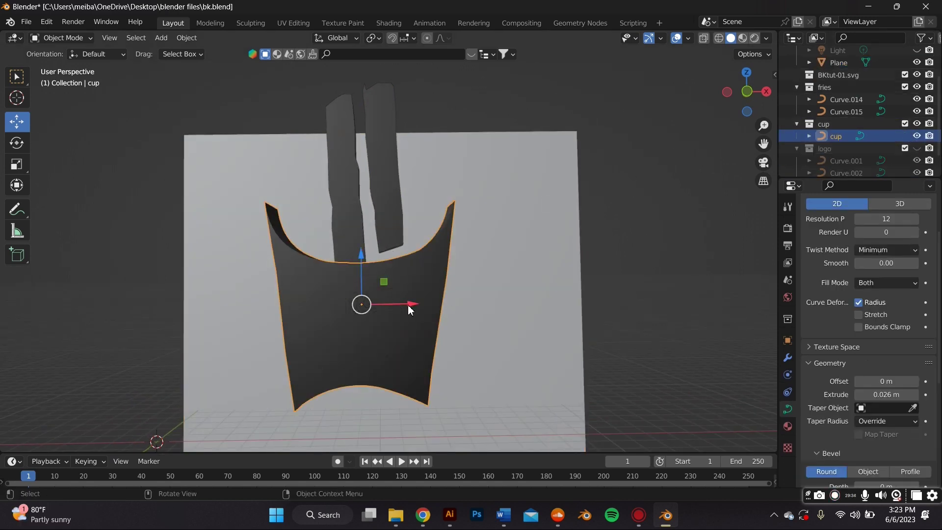
right_click(410, 308)
mouse_move(412, 292)
click(471, 308)
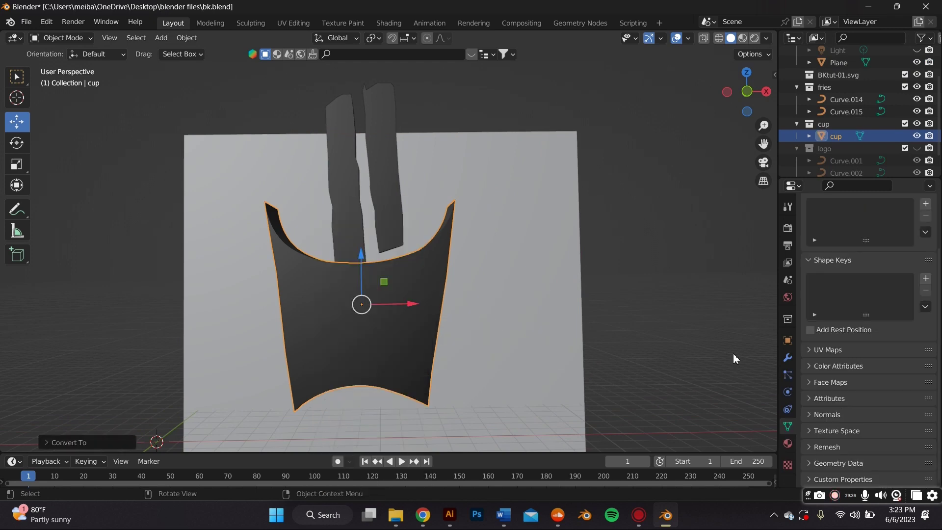
- Remesh the cup in Smooth mode with octree depth 8 and Remove Disconnected turned off, and apply the modifier
click(788, 357)
click(821, 228)
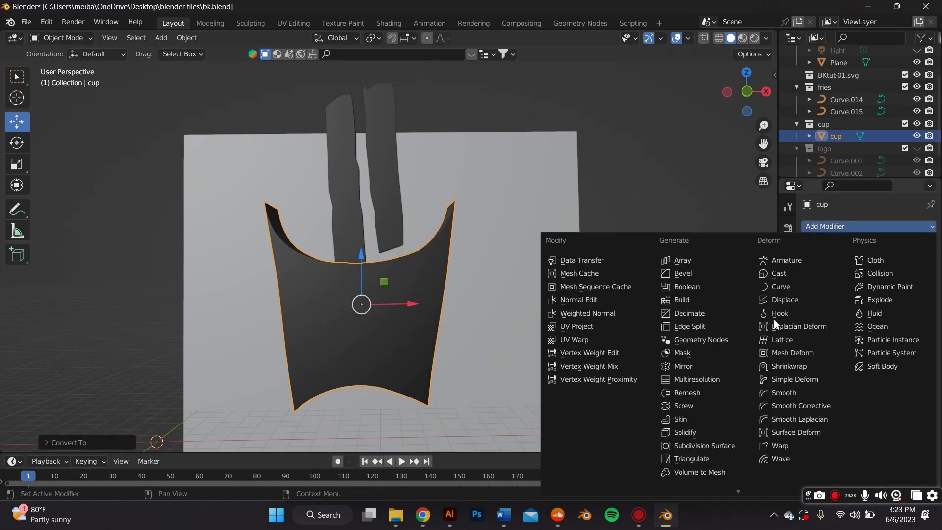
click(697, 392)
click(851, 265)
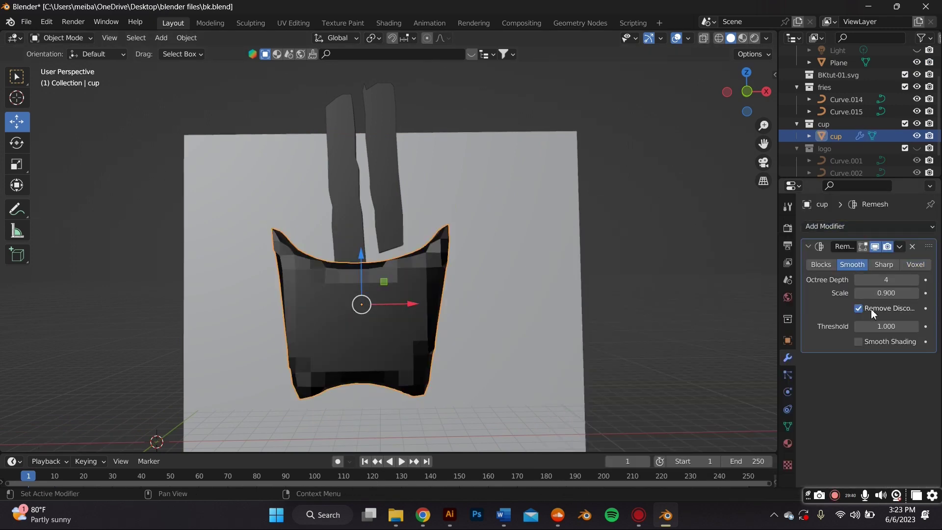
click(916, 280)
click(916, 280)
click(916, 280)
click(916, 280)
middle_drag(495, 318, 463, 297)
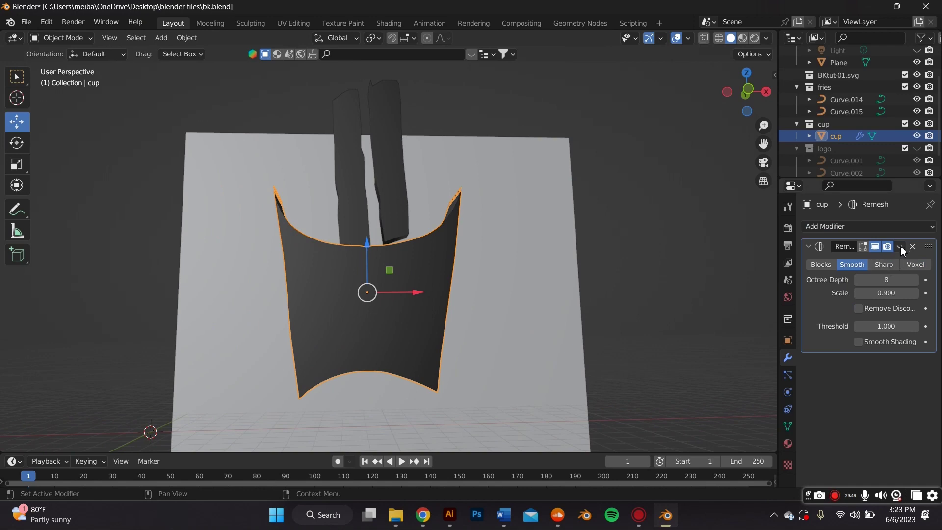
click(900, 248)
click(899, 261)
- Convert both fry curves to meshes, and open the list of available modifiers for Curve.014
middle_drag(560, 301, 374, 206)
click(385, 182)
right_click(387, 178)
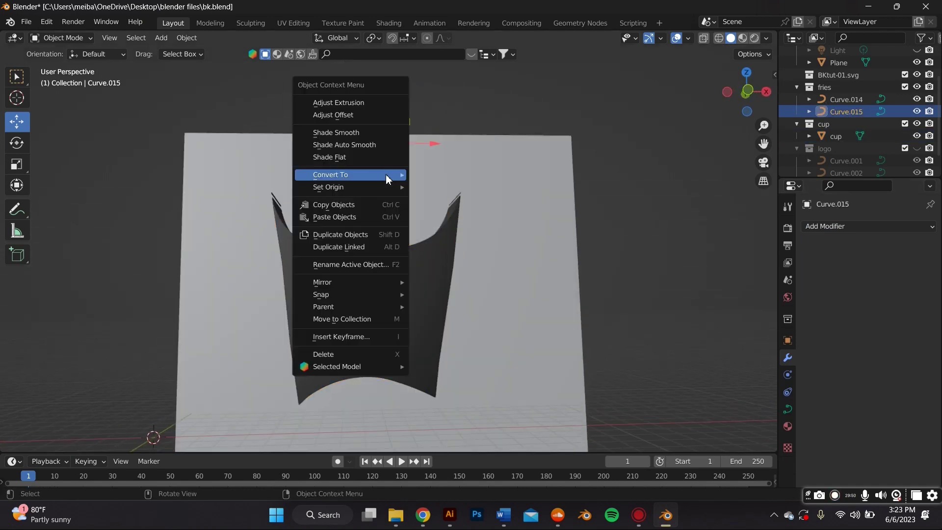
mouse_move(388, 178)
click(441, 187)
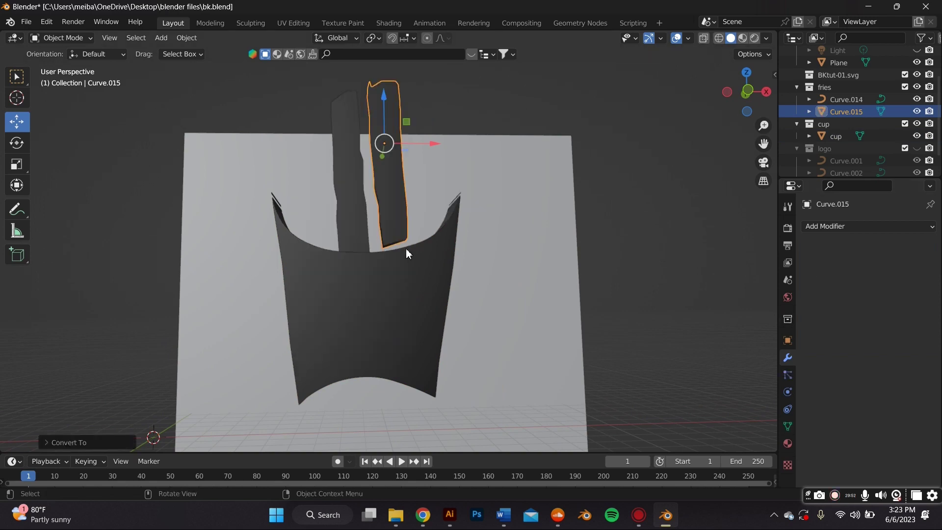
click(361, 201)
right_click(360, 201)
mouse_move(360, 198)
click(402, 208)
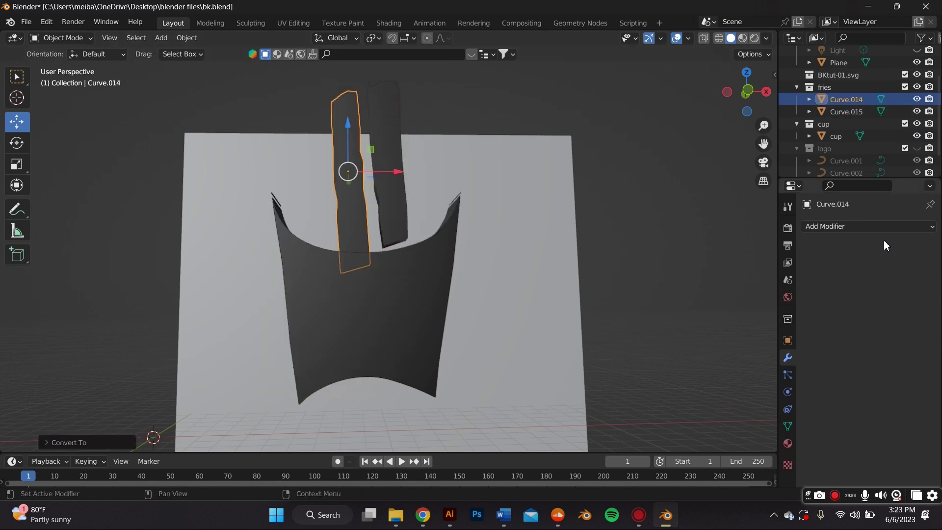
click(886, 226)
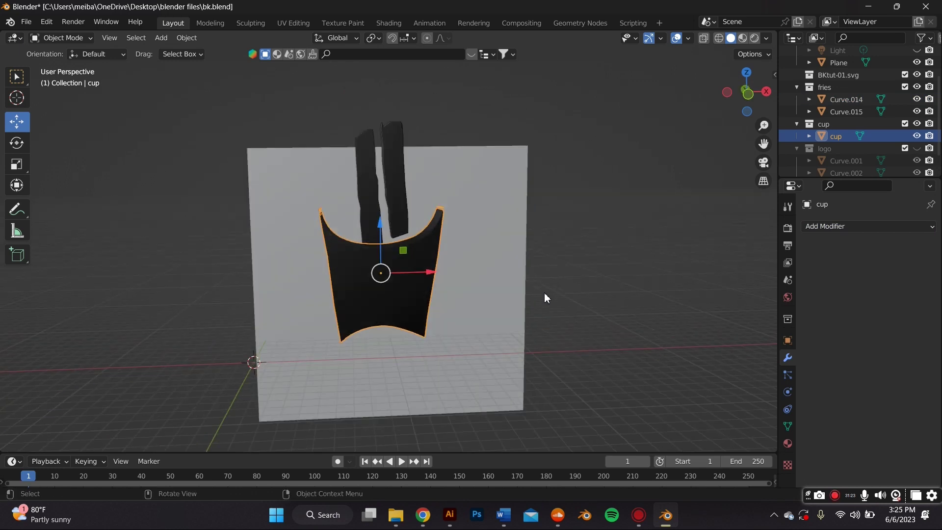
- Add a reference image of the Burger King fries carton to the scene
middle_drag(314, 211, 303, 200)
click(163, 37)
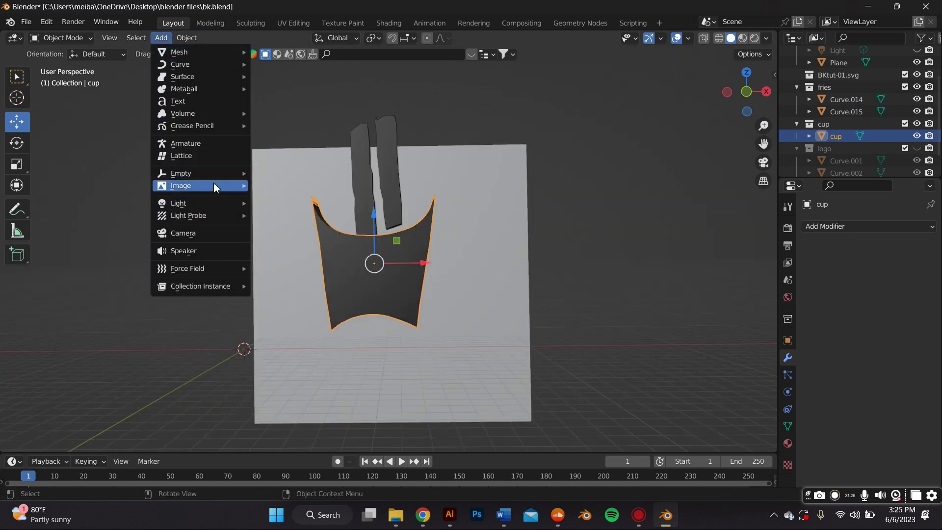
mouse_move(216, 186)
click(301, 185)
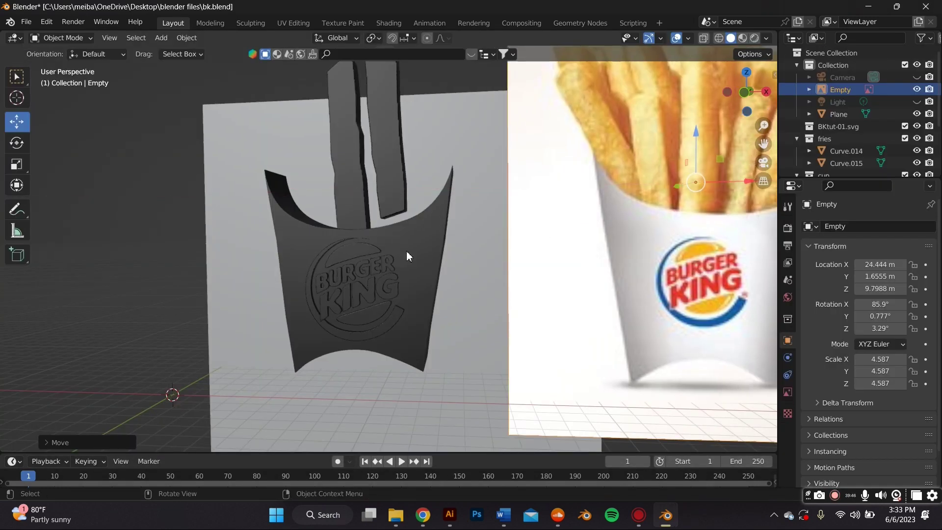
- Put the cup in Sculpt Mode and hide the logo collection
click(408, 254)
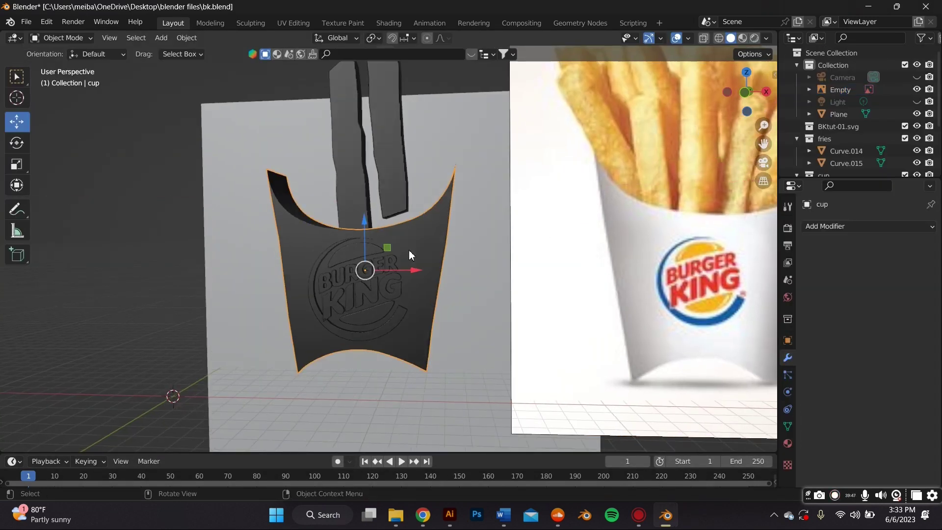
click(60, 39)
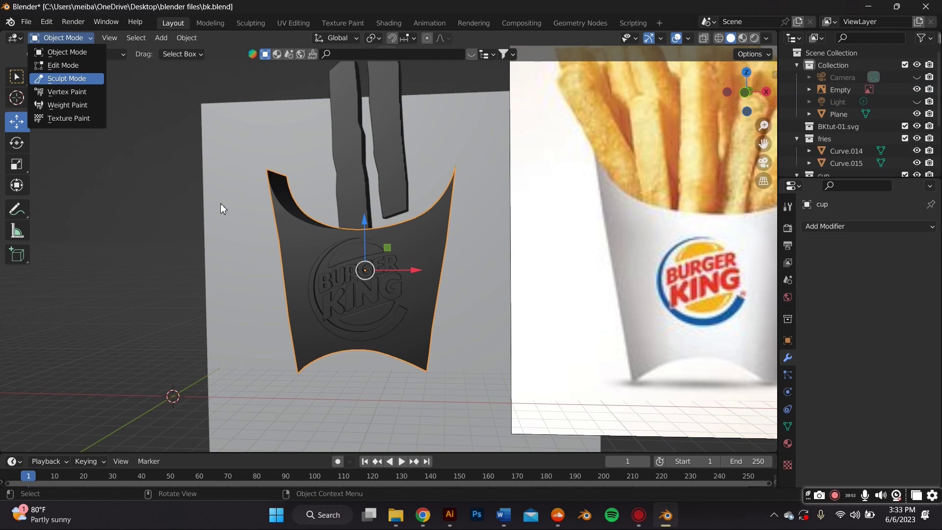
key(Return)
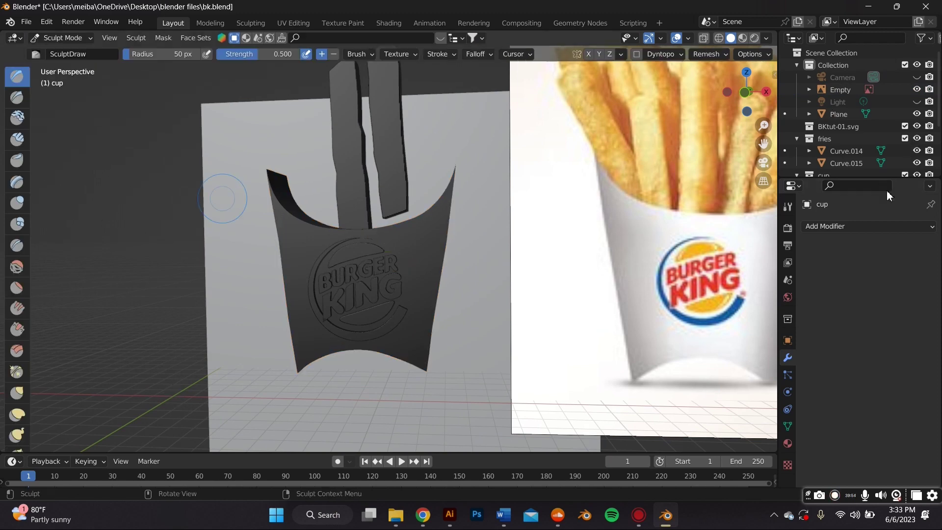
scroll(900, 153, down, 3)
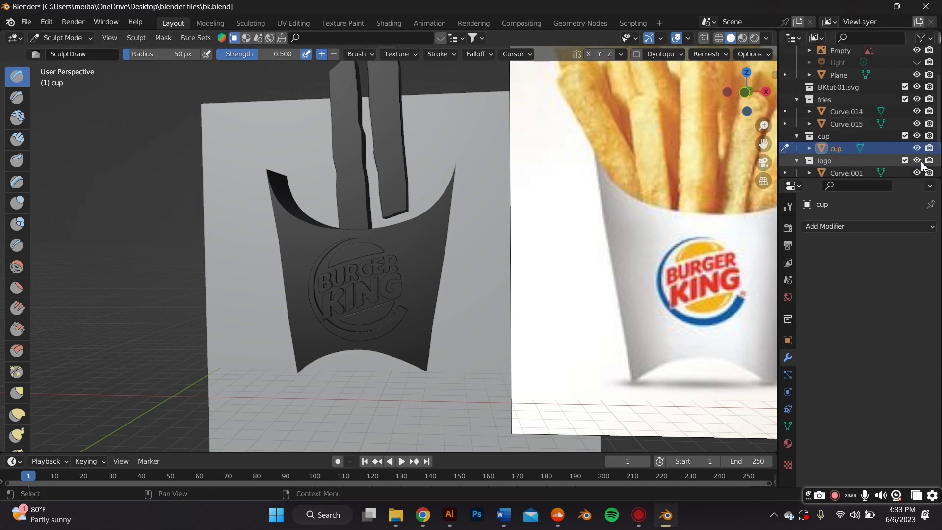
click(916, 160)
- Smooth the cup's front face using the Smooth brush with a 50 px radius and strength 0.700
click(18, 267)
scroll(382, 217, down, 2)
drag(327, 316, 331, 318)
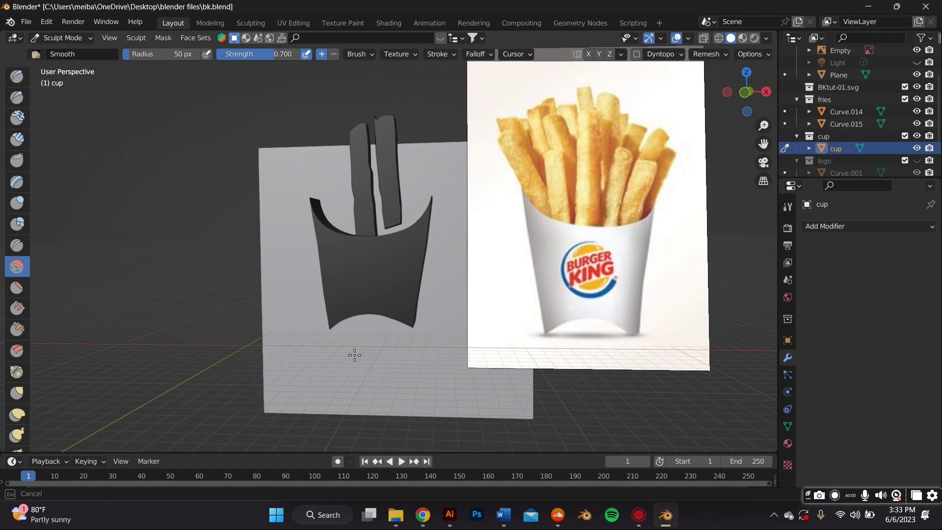
drag(379, 224, 407, 280)
scroll(380, 236, up, 4)
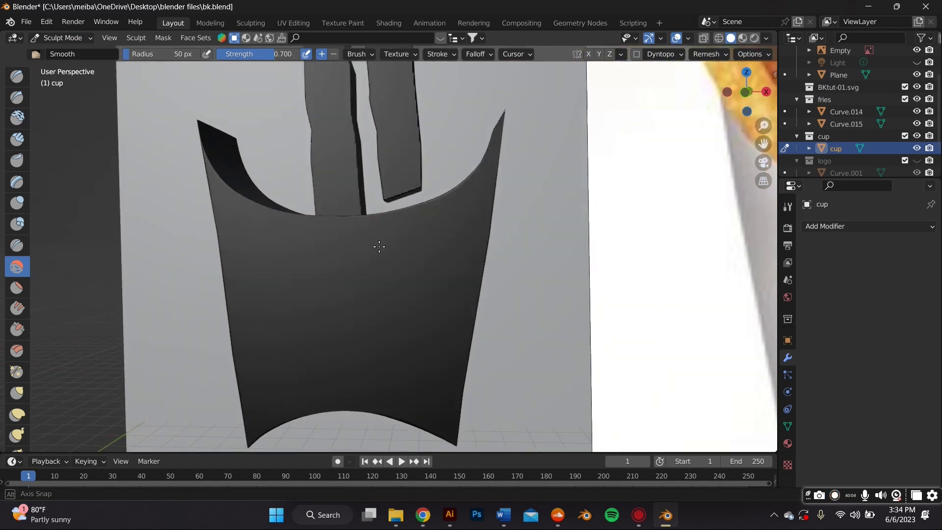
scroll(344, 241, down, 1)
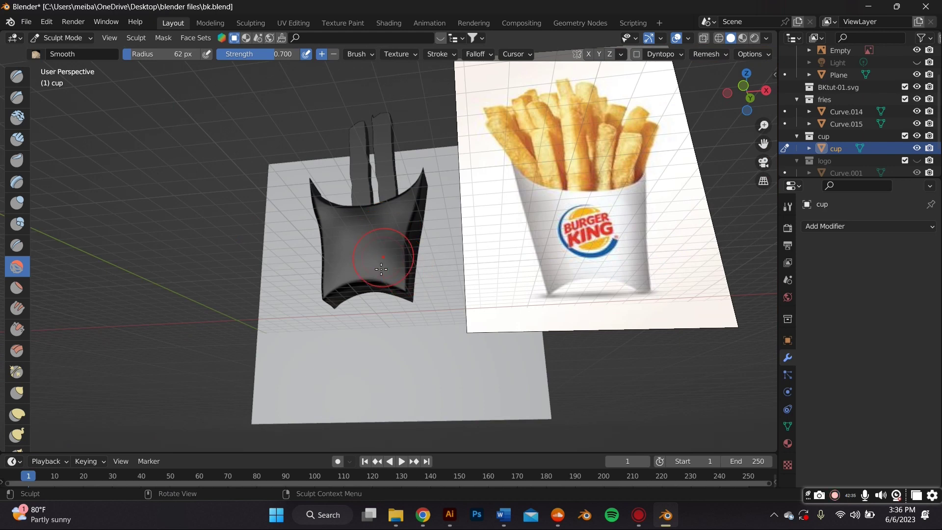
- Smooth the inflated cup's front, rim and side from several angles using a 62 px Smooth brush at strength 0.700
drag(381, 269, 368, 236)
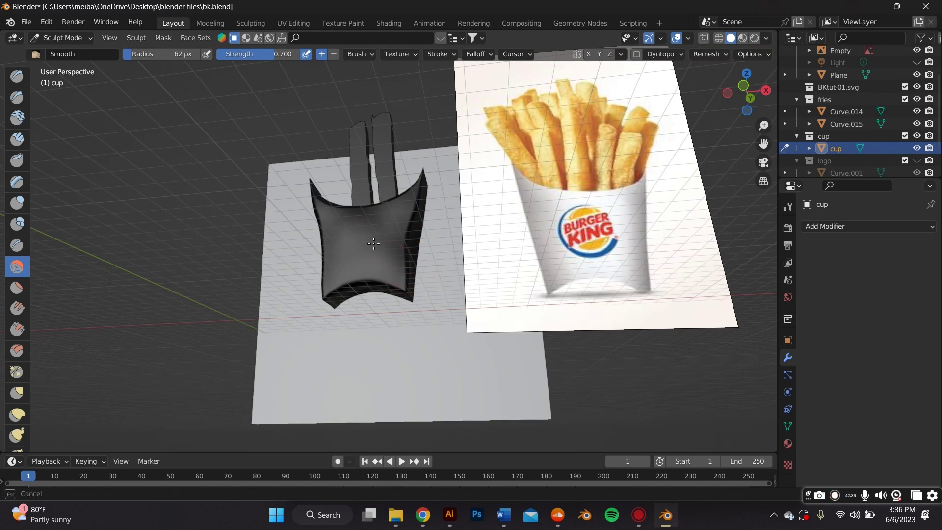
drag(313, 212, 336, 200)
mouse_move(337, 199)
middle_down()
mouse_move(335, 231)
mouse_move(469, 213)
middle_up()
drag(470, 214, 454, 228)
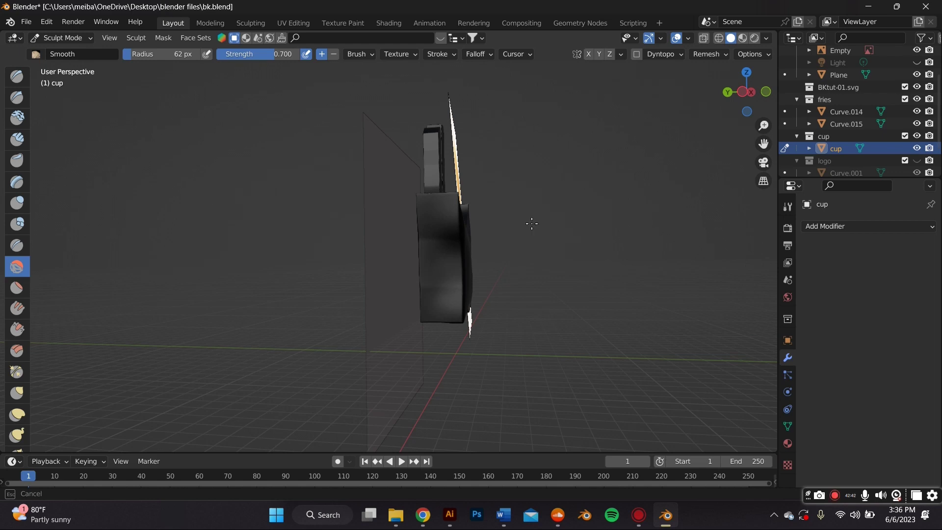
middle_drag(531, 223, 410, 284)
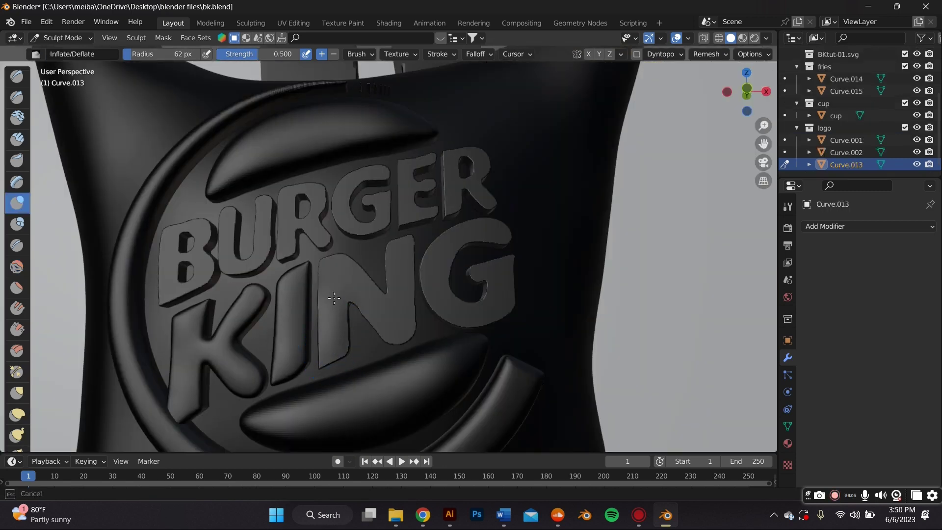
- Puff up the letter N of the logo's KING lettering with the Inflate/Deflate brush at 62 px and strength 0.500
mouse_move(333, 298)
mouse_down()
mouse_move(350, 280)
mouse_move(369, 288)
mouse_move(393, 324)
mouse_move(406, 311)
mouse_move(407, 241)
mouse_up()
mouse_move(377, 303)
mouse_down()
mouse_move(343, 265)
mouse_move(337, 343)
mouse_move(374, 296)
mouse_move(399, 319)
mouse_move(400, 231)
mouse_up()
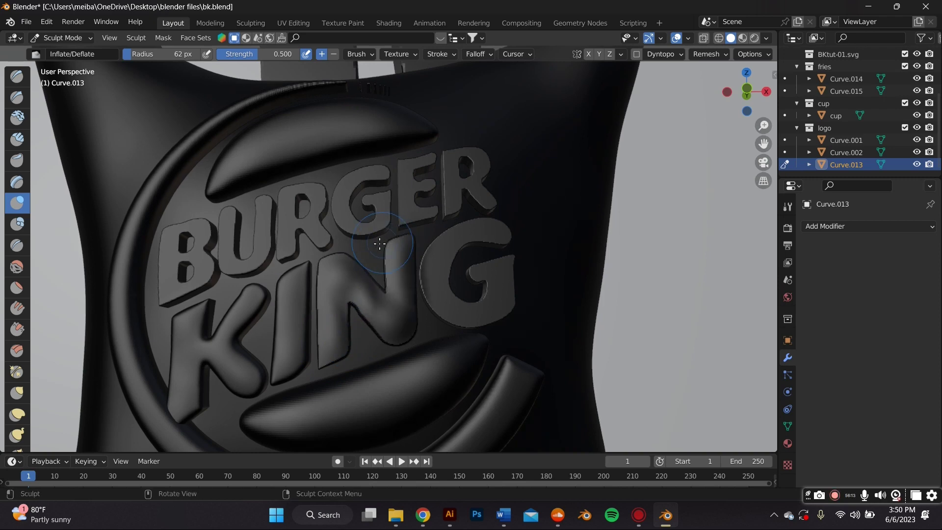
middle_drag(373, 244, 358, 245)
mouse_move(381, 266)
mouse_down()
mouse_move(392, 259)
mouse_move(410, 273)
mouse_move(364, 302)
mouse_move(338, 294)
mouse_move(354, 256)
mouse_move(407, 213)
mouse_up()
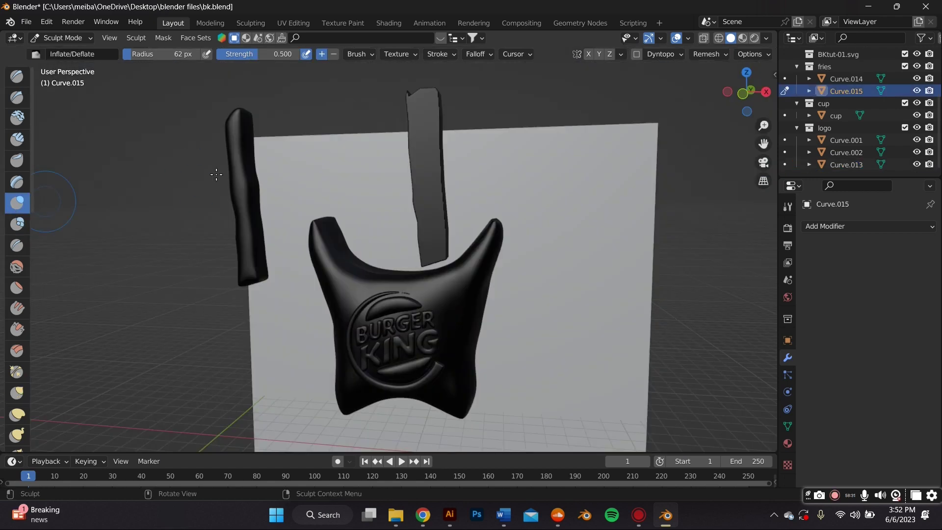
- Smooth the upper end of the flat fry Curve.015 with the Smooth brush at strength 0.886
click(17, 267)
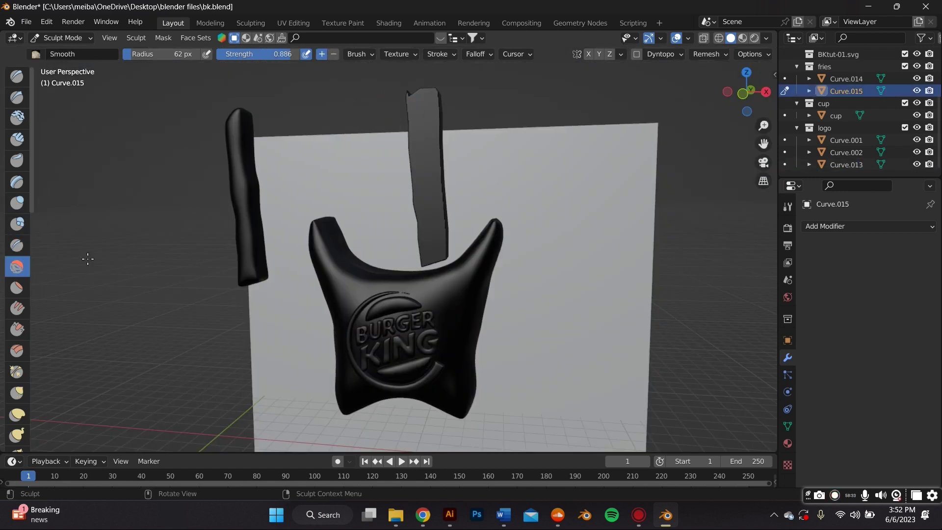
mouse_move(435, 101)
mouse_down()
mouse_move(422, 118)
mouse_move(425, 213)
mouse_move(414, 98)
mouse_move(439, 235)
mouse_move(427, 98)
mouse_up()
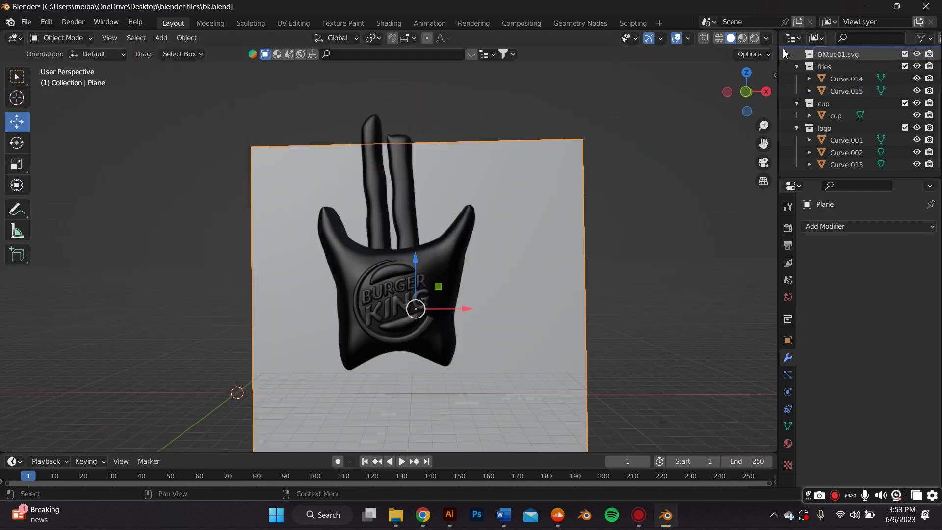
- Split the 3D viewport into two side-by-side areas and turn the new one into a Shader Editor with its sidebar collapsed
drag(775, 36, 450, 143)
drag(450, 52, 435, 51)
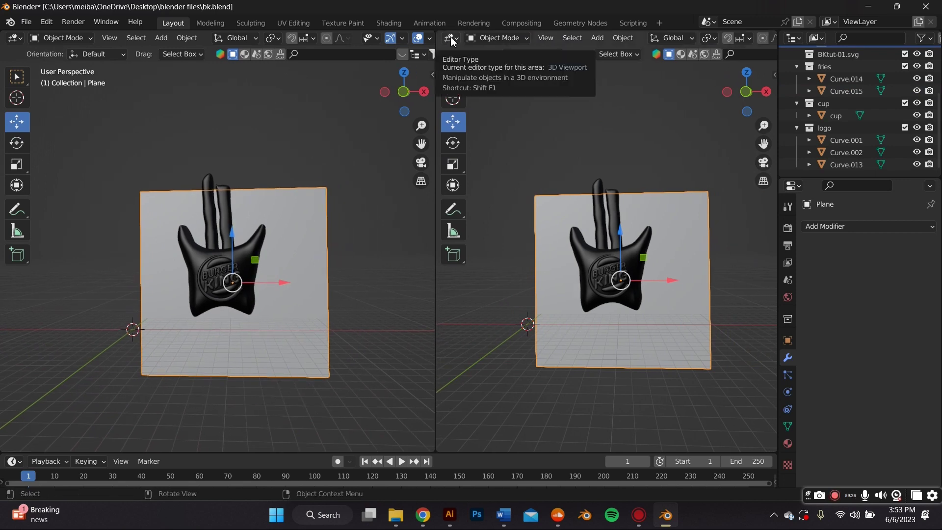
click(451, 39)
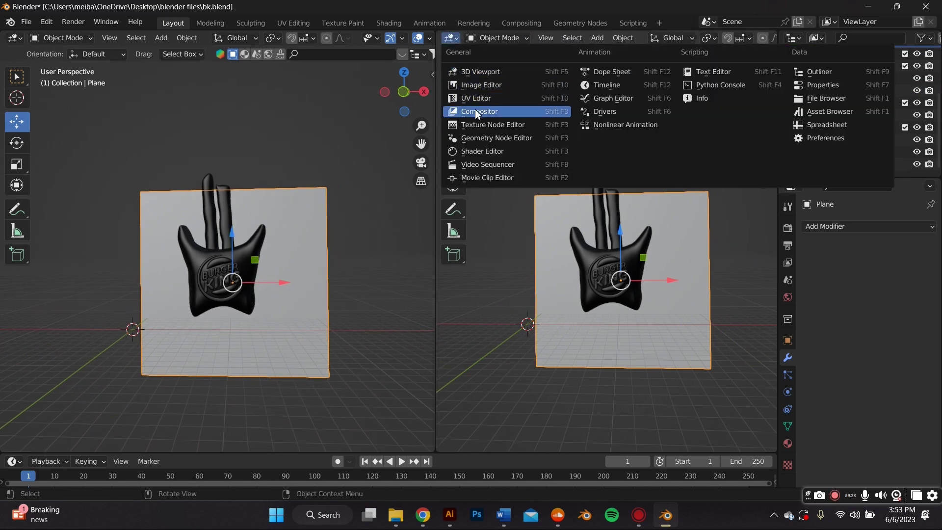
click(494, 152)
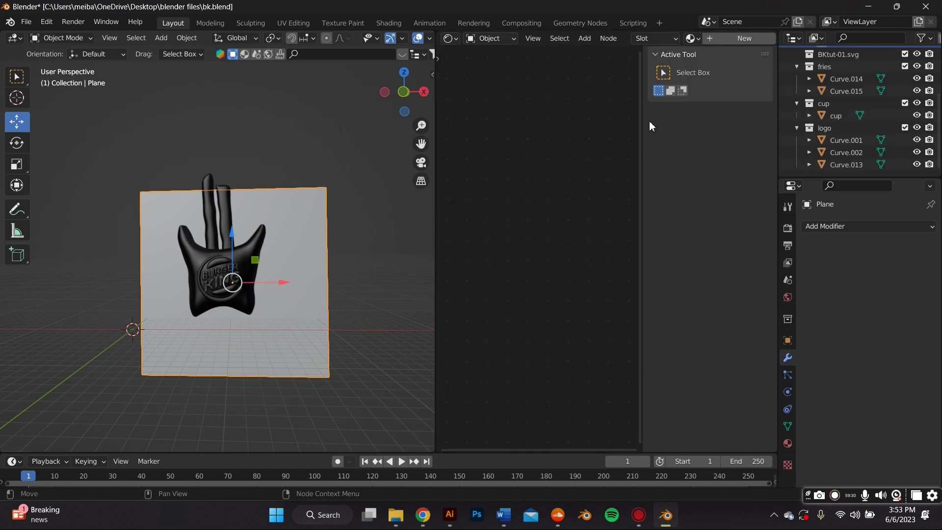
drag(642, 119, 787, 118)
scroll(313, 215, up, 3)
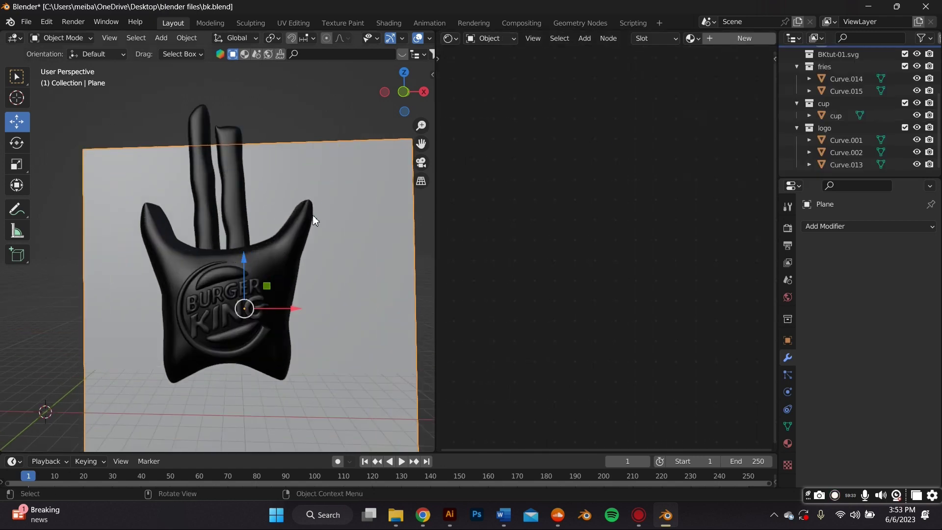
- Select the cup and widen the Shader Editor until its material slot controls are accessible
click(287, 285)
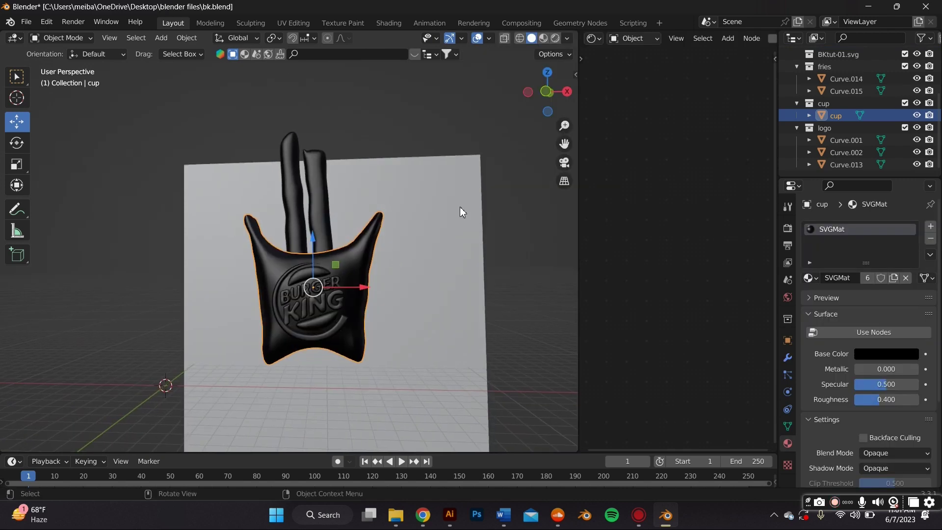
drag(579, 182, 480, 178)
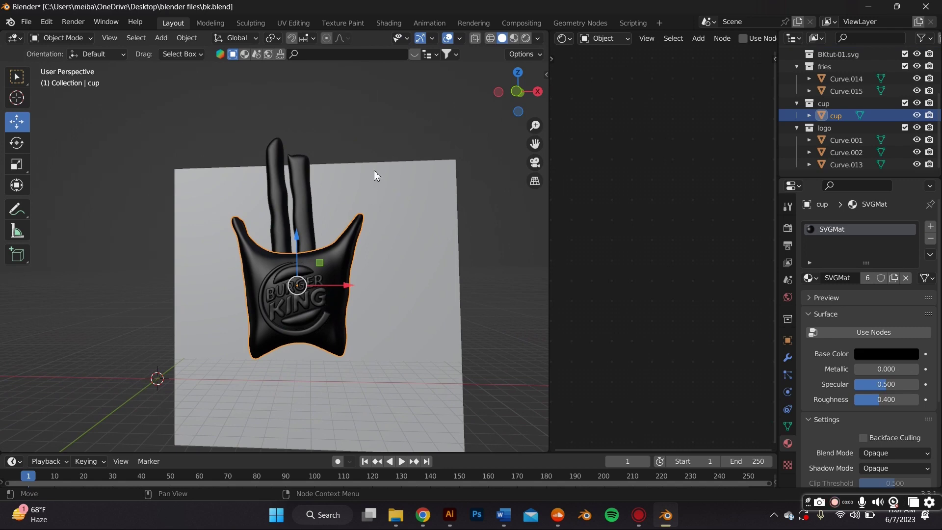
click(329, 294)
scroll(328, 284, down, 1)
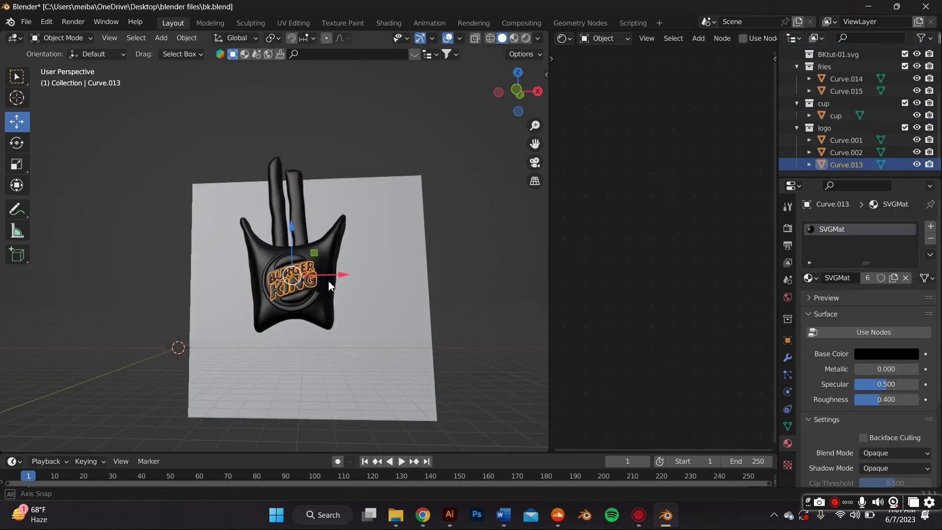
click(335, 255)
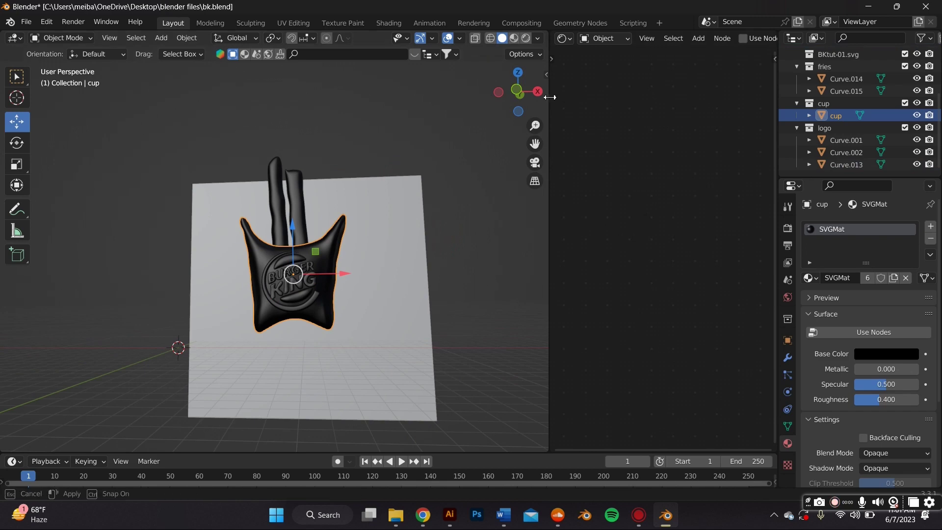
drag(549, 95, 482, 98)
scroll(423, 196, up, 2)
middle_drag(730, 38, 506, 53)
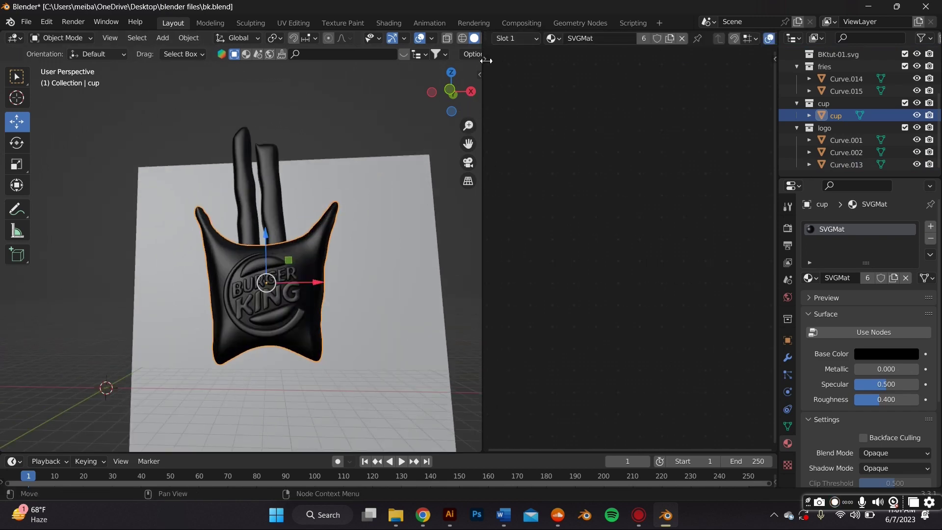
drag(484, 117, 411, 147)
scroll(349, 207, down, 1)
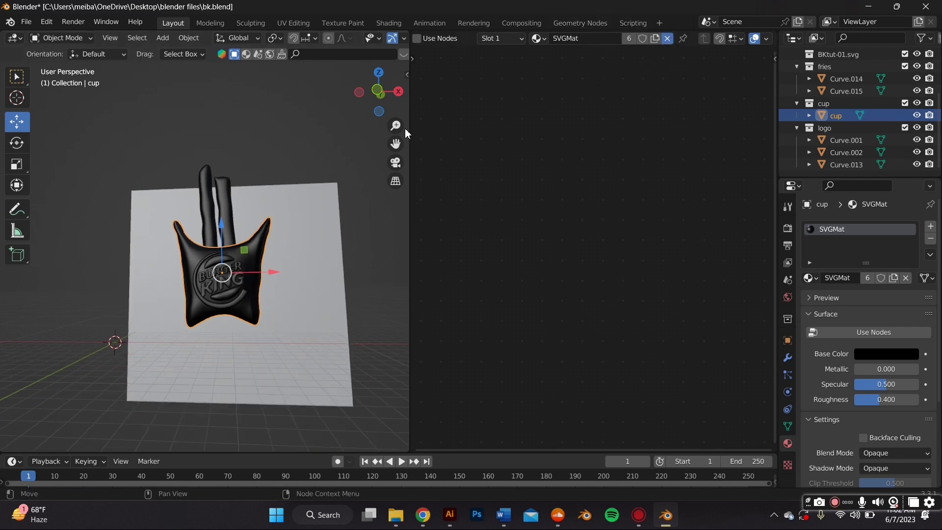
- Unlink the SVGMat material from the cup and create a new node-based material in its place
key(ctrl+z)
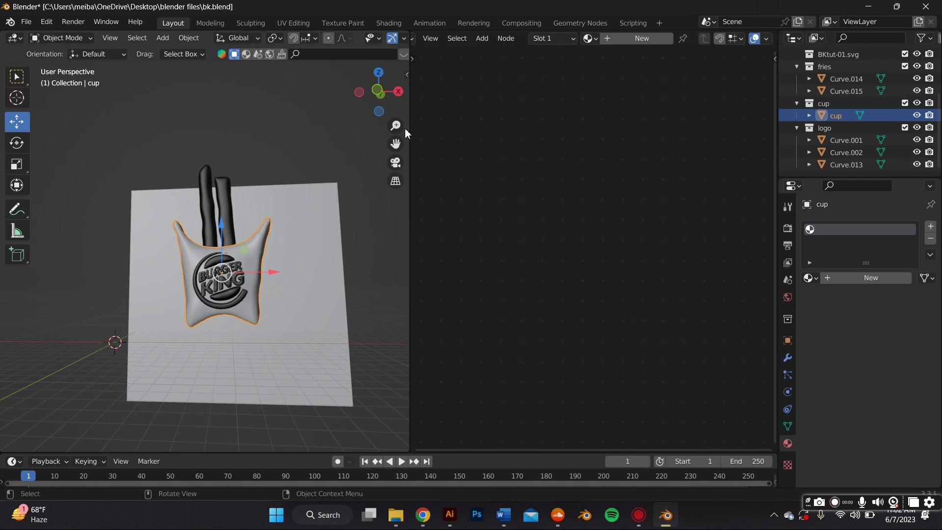
click(608, 46)
scroll(536, 366, up, 3)
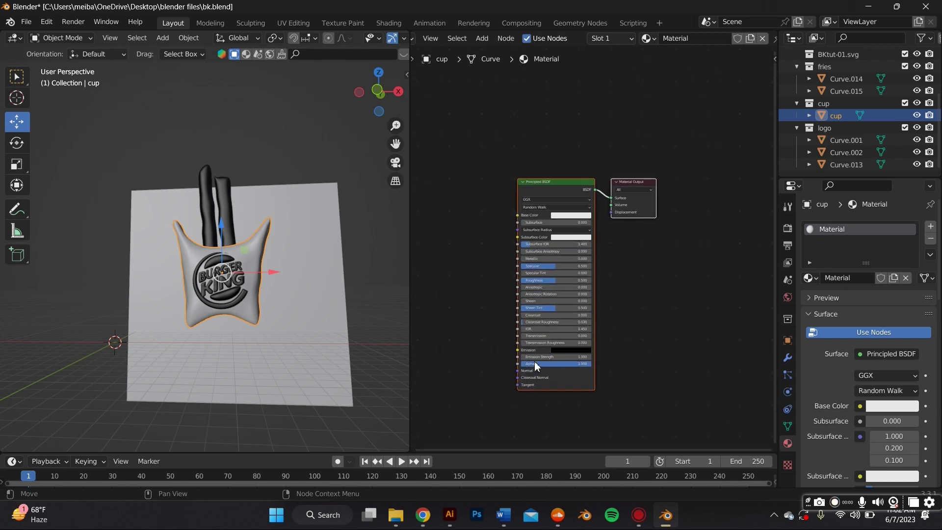
- Add a Mix Shader node and insert it between the Principled BSDF and the Material Output
scroll(536, 365, up, 1)
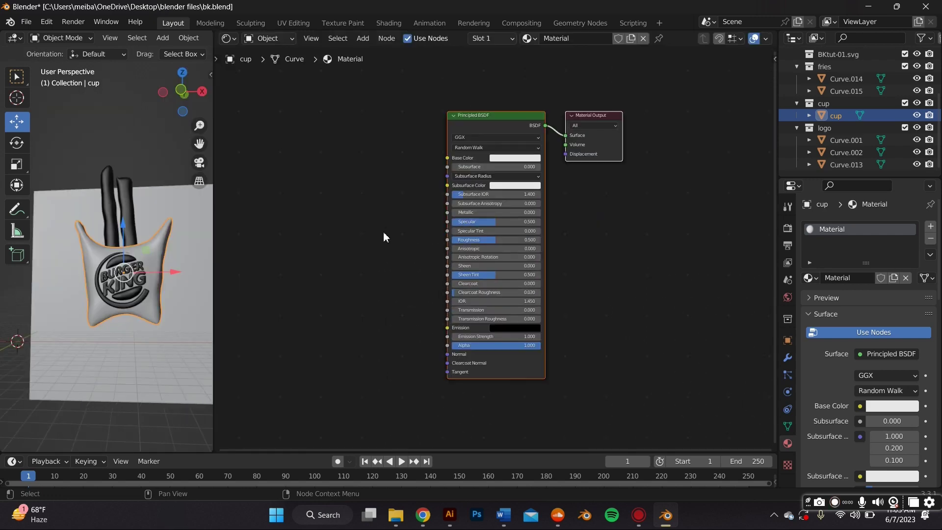
scroll(385, 232, down, 1)
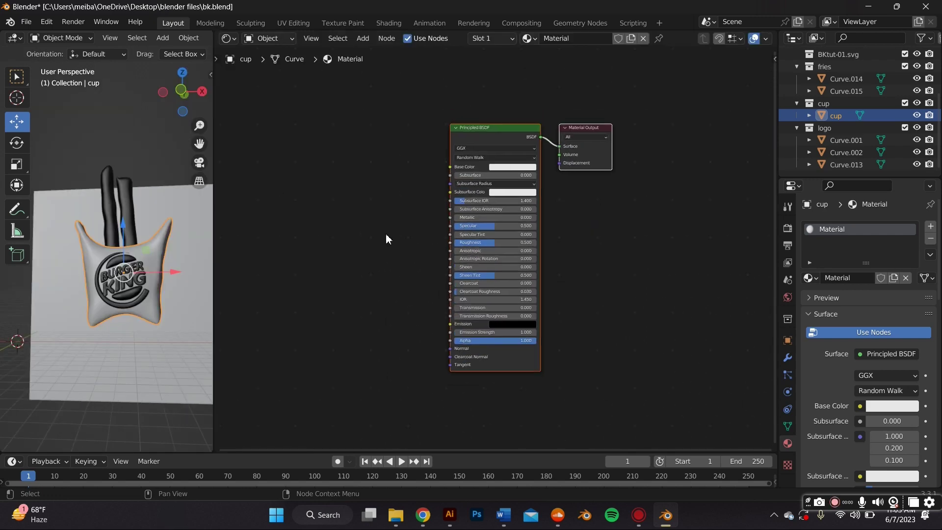
key(shift+a)
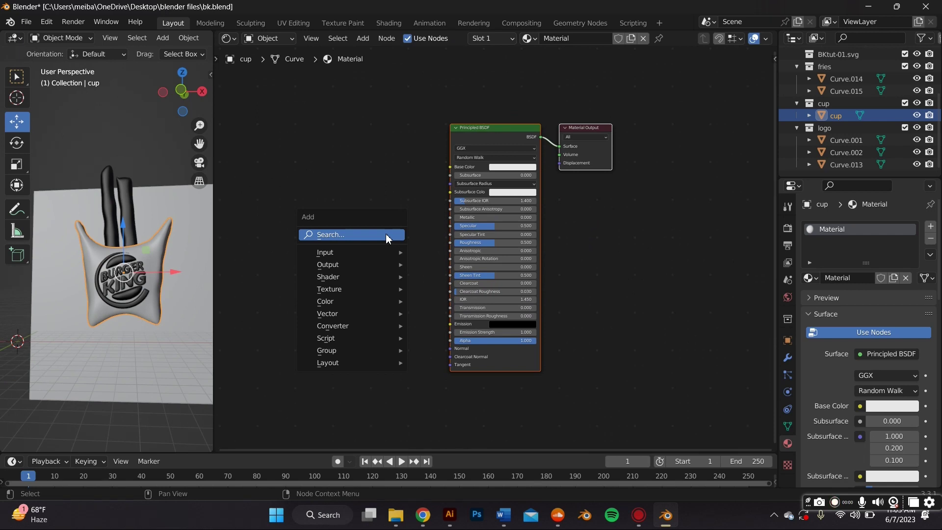
click(387, 236)
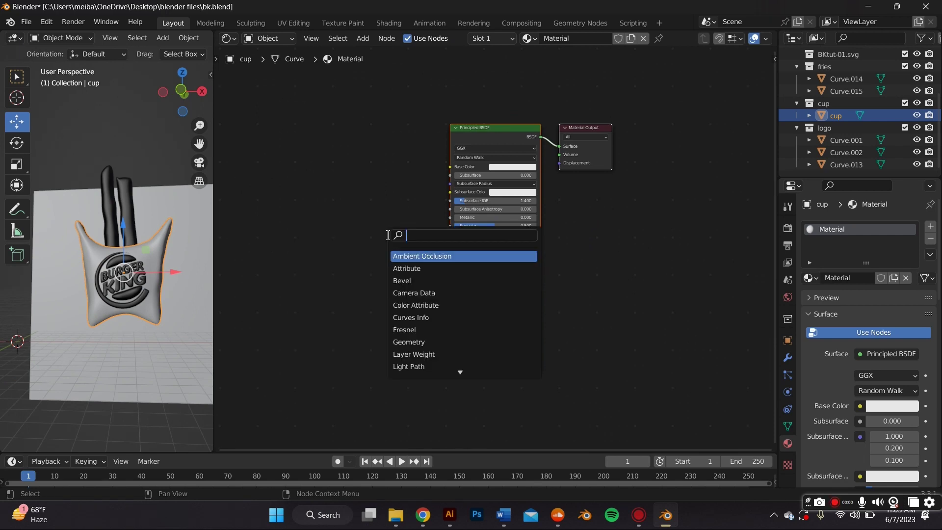
text(mix)
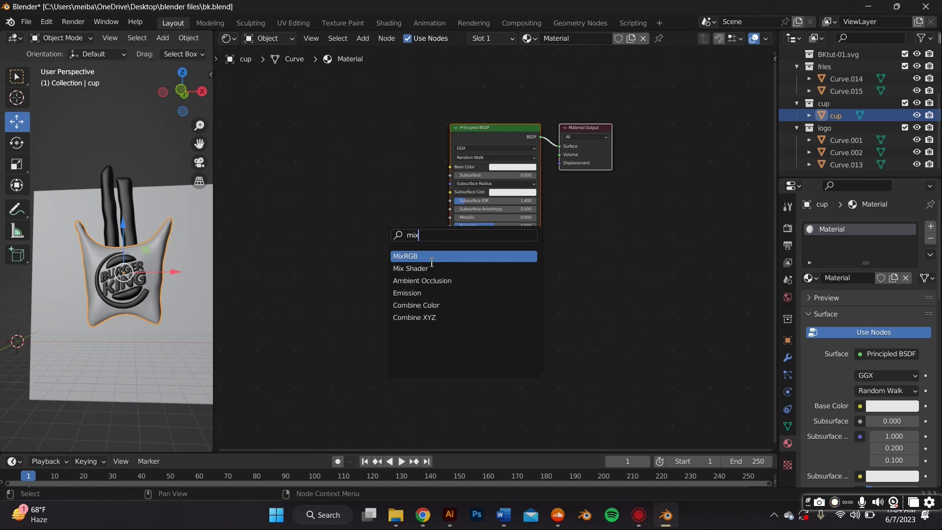
click(426, 267)
click(617, 152)
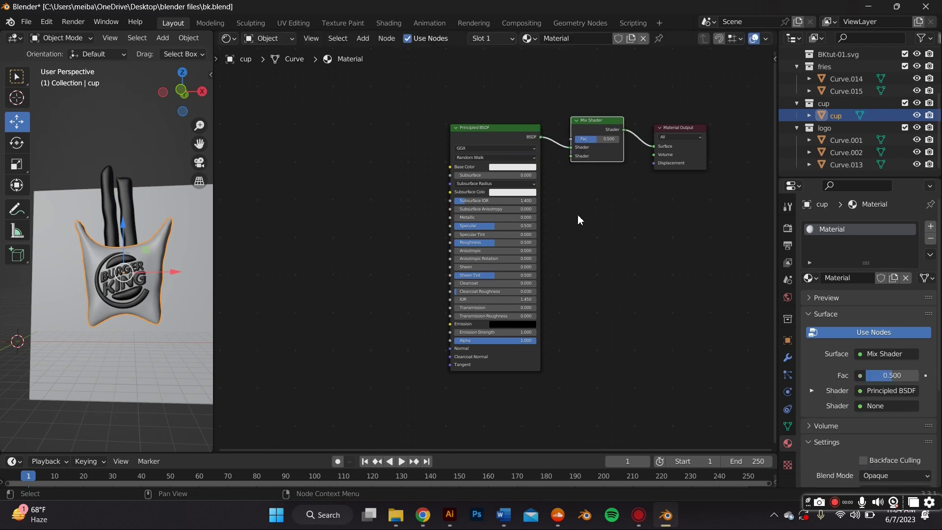
- Add a Displacement node linked to the Material Output's Displacement input, and space it and the Principled BSDF farther from the Mix Shader
middle_drag(582, 194, 564, 196)
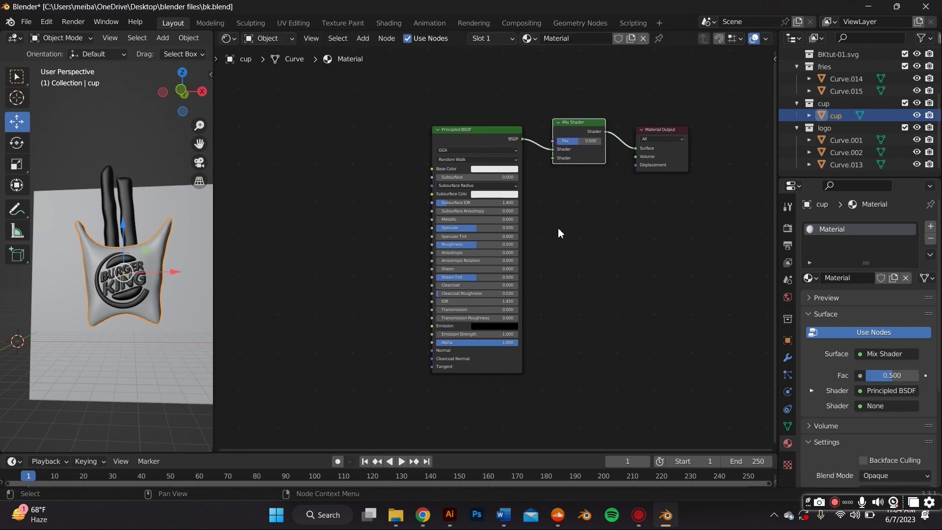
key(shift+a)
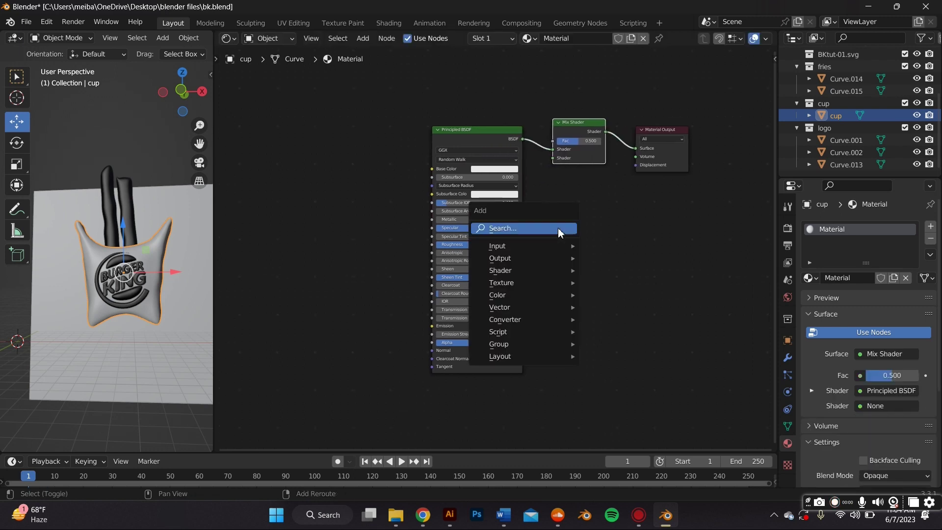
click(558, 228)
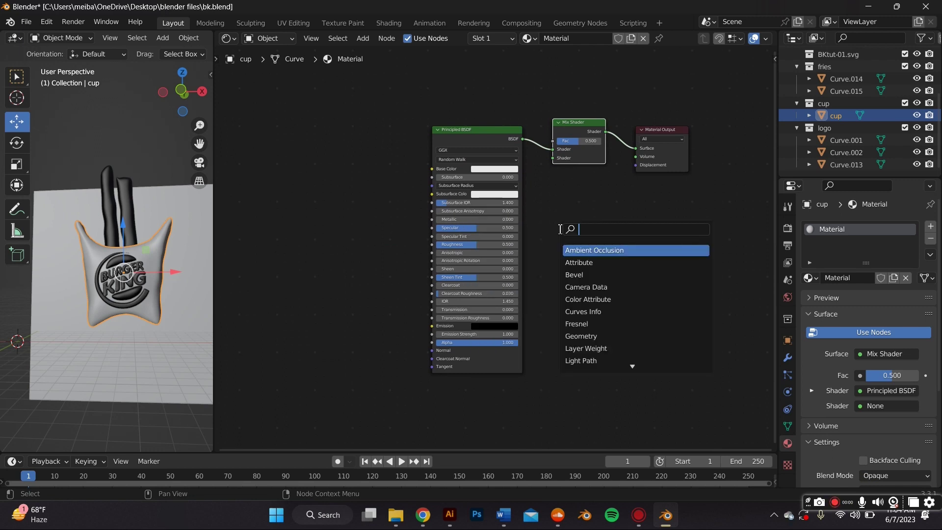
text(disp)
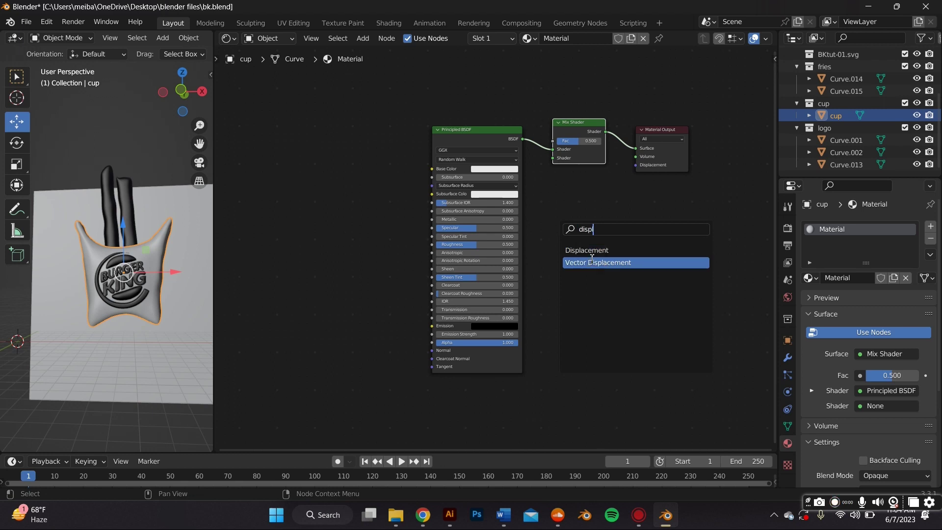
click(581, 250)
click(607, 212)
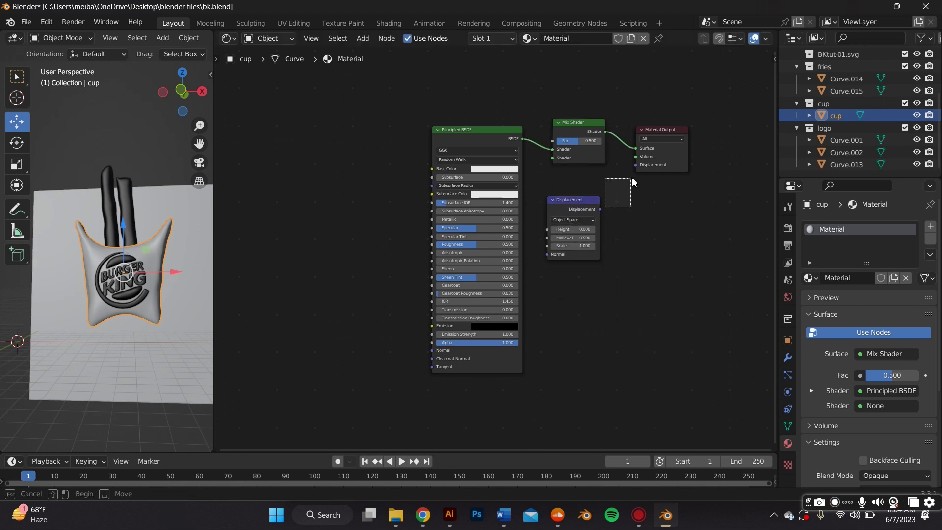
drag(600, 209, 636, 167)
drag(585, 216, 623, 345)
drag(494, 133, 448, 76)
click(532, 284)
- Add a Glossy BSDF node feeding the Mix Shader's second Shader input and move the Material Output farther out
key(shift+a)
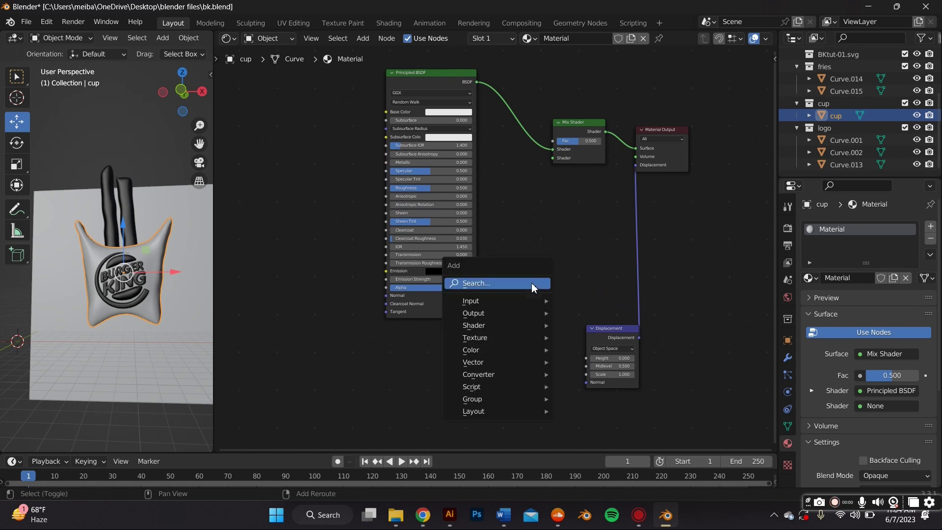
click(533, 282)
text(glo)
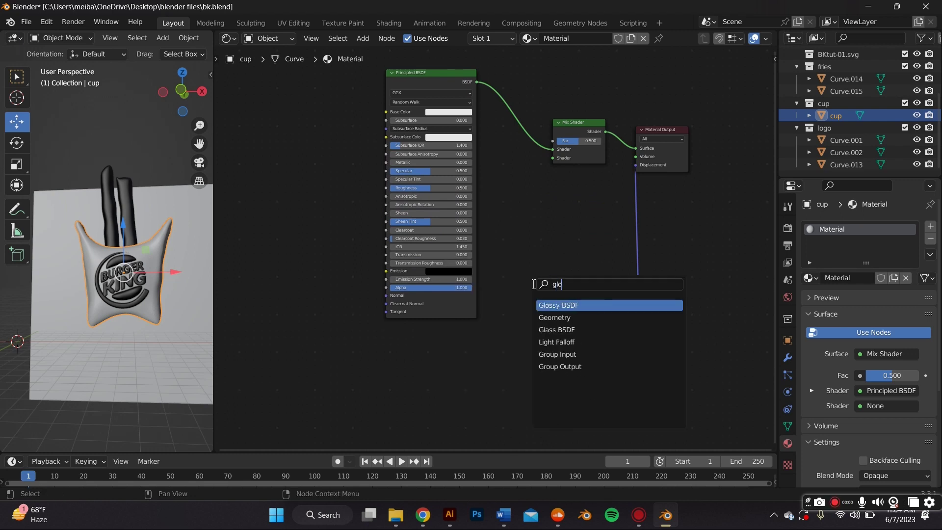
click(579, 305)
click(563, 237)
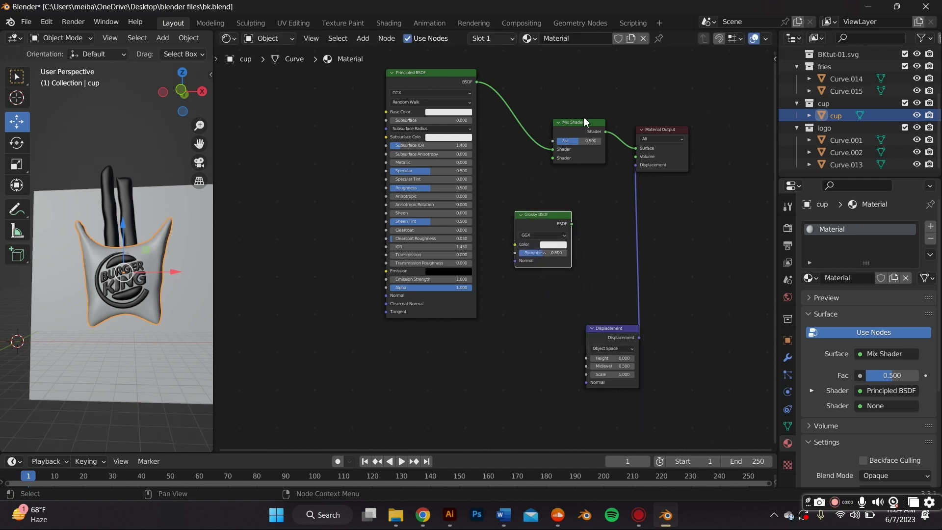
drag(662, 128, 766, 140)
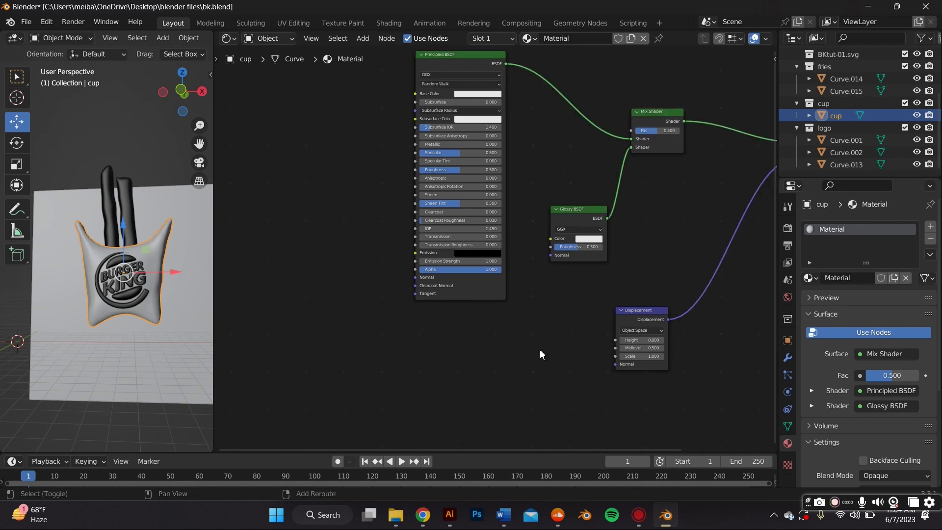
- Add a Normal Map node and link its Normal output to the Glossy BSDF's Normal and the Displacement node's Height
key(shift+a)
click(540, 349)
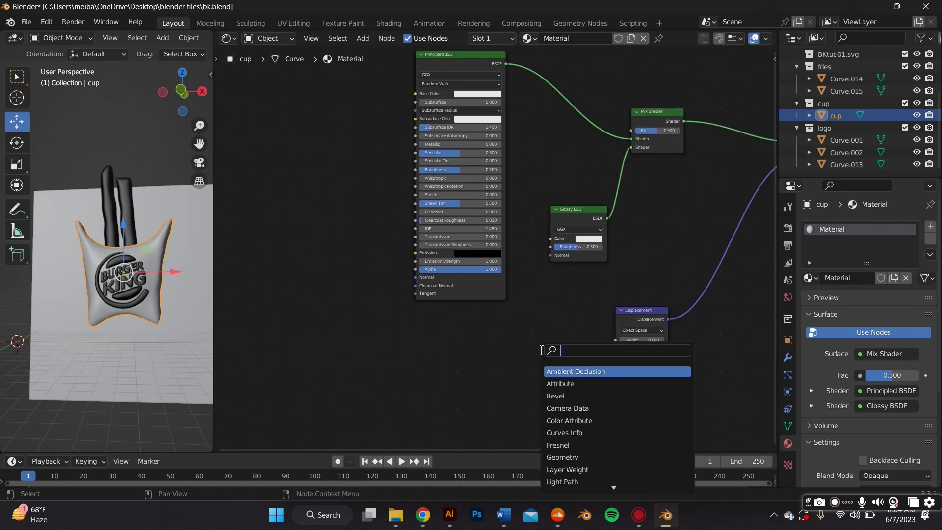
text(nor)
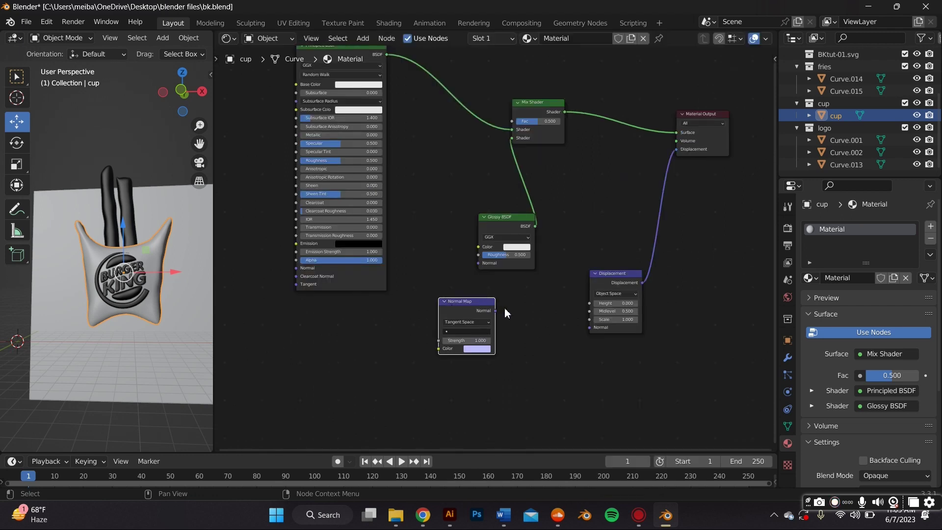
drag(496, 310, 478, 262)
drag(495, 310, 592, 302)
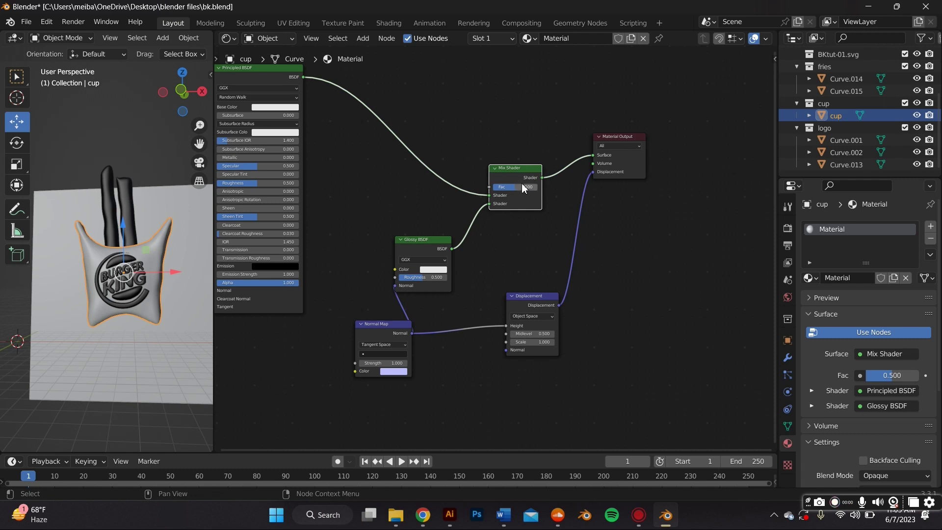
- Set the Mix Shader's factor to 0.8 and the Glossy BSDF's roughness to 0
click(522, 188)
key(Return)
click(436, 277)
text(0)
key(Return)
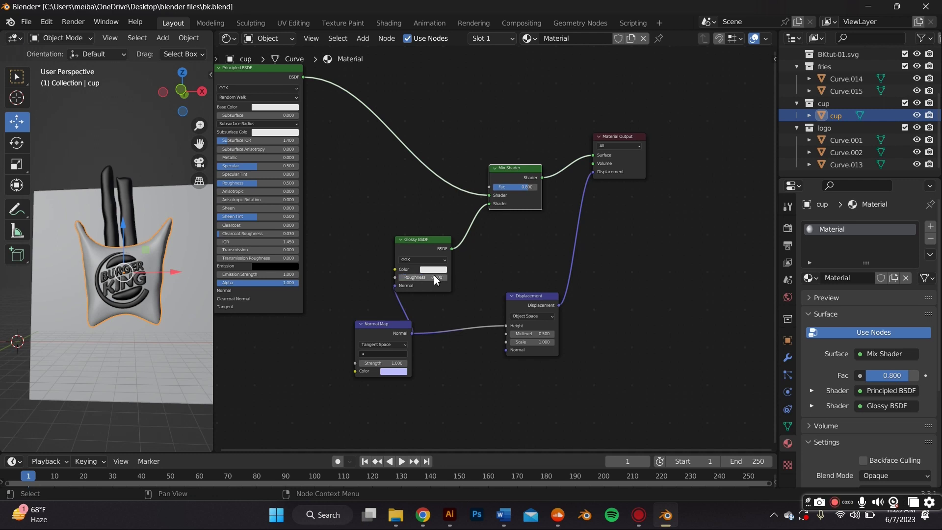
- Set the Displacement node's scale to 0.001
click(544, 344)
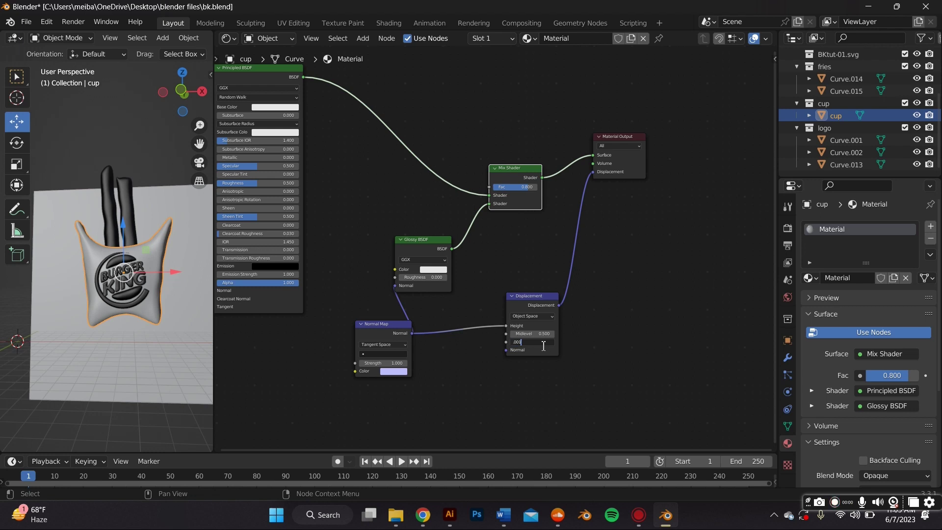
key(Return)
- Add a Bright/Contrast node feeding the Glossy BSDF's Color, with Bright 0.1 and Contrast 2
middle_drag(446, 317, 507, 309)
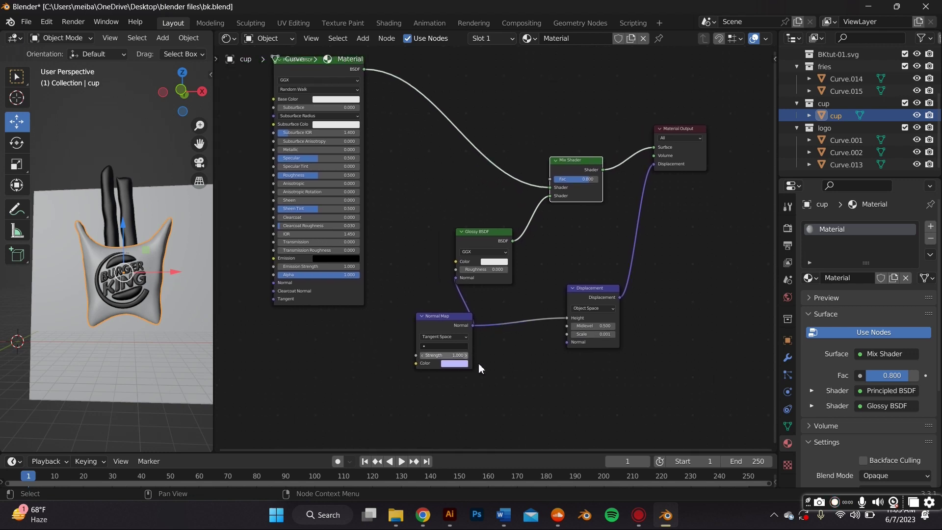
middle_drag(516, 359, 580, 370)
key(shift+a)
drag(499, 256, 516, 273)
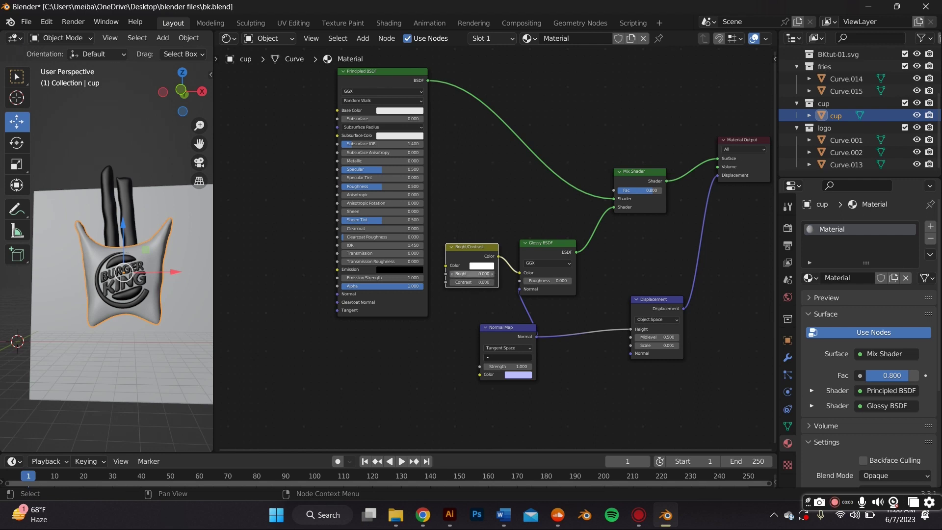
drag(472, 273, 461, 274)
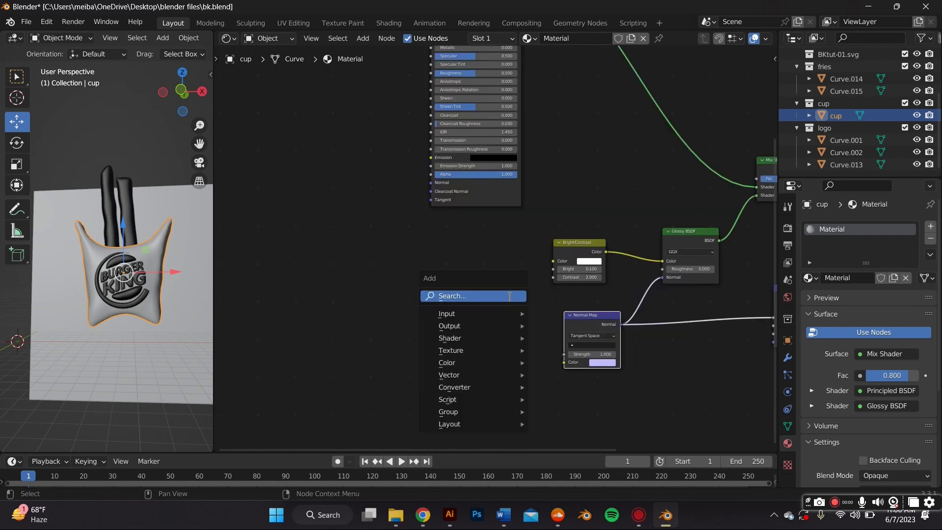
- Add a Voronoi Texture node and link its Color output to the Normal Map's Color input
text(v)
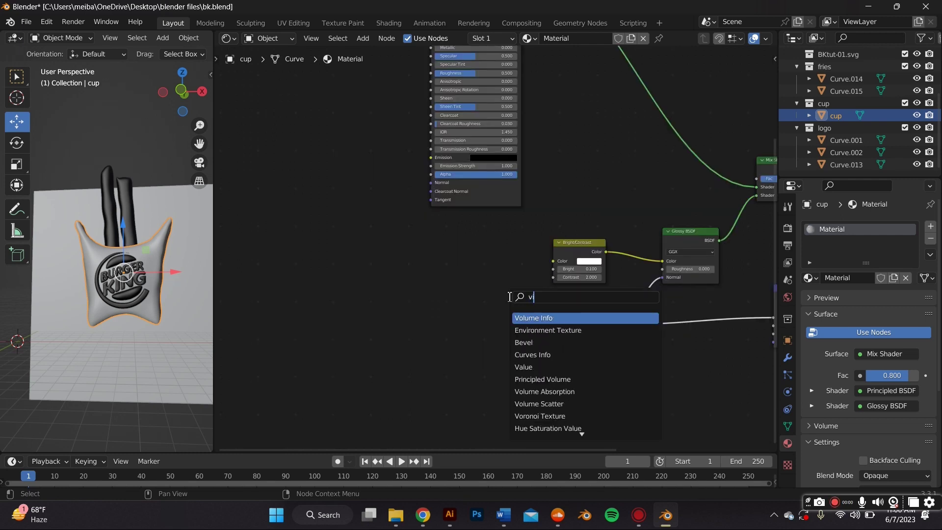
text(or)
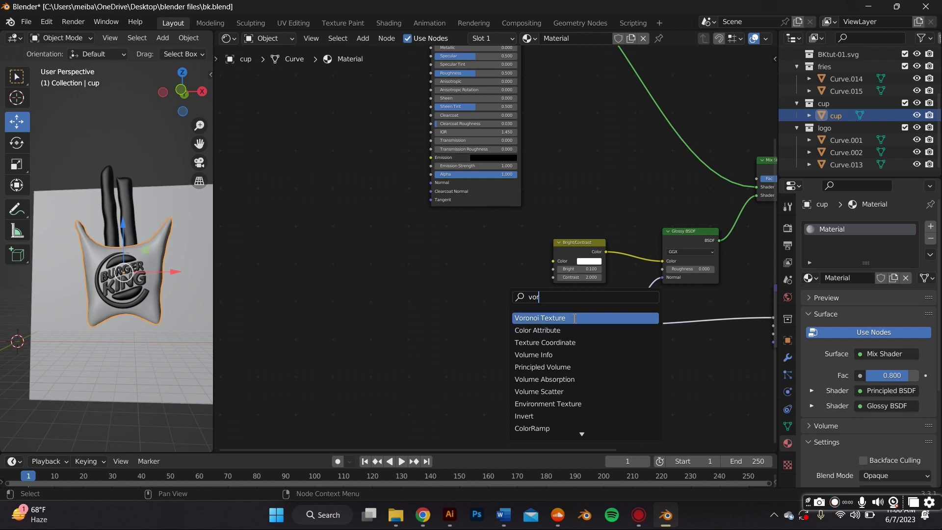
key(Return)
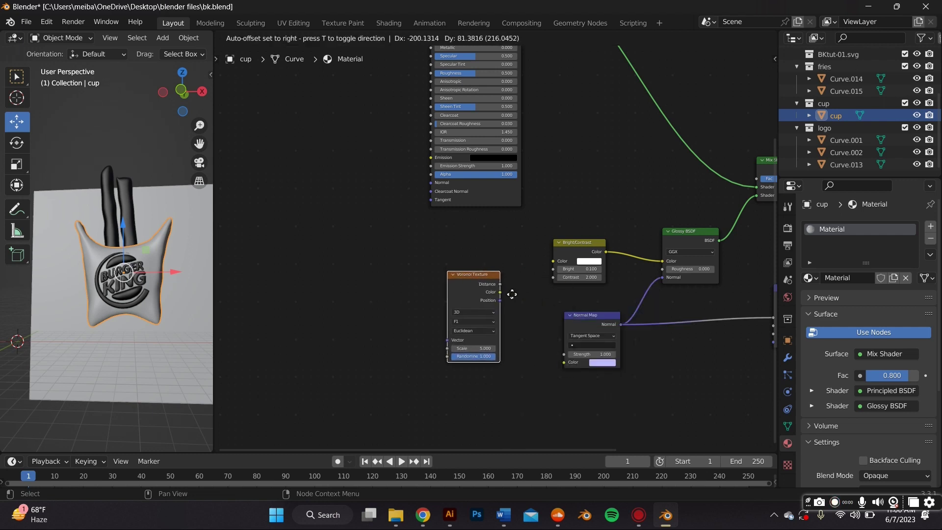
click(508, 298)
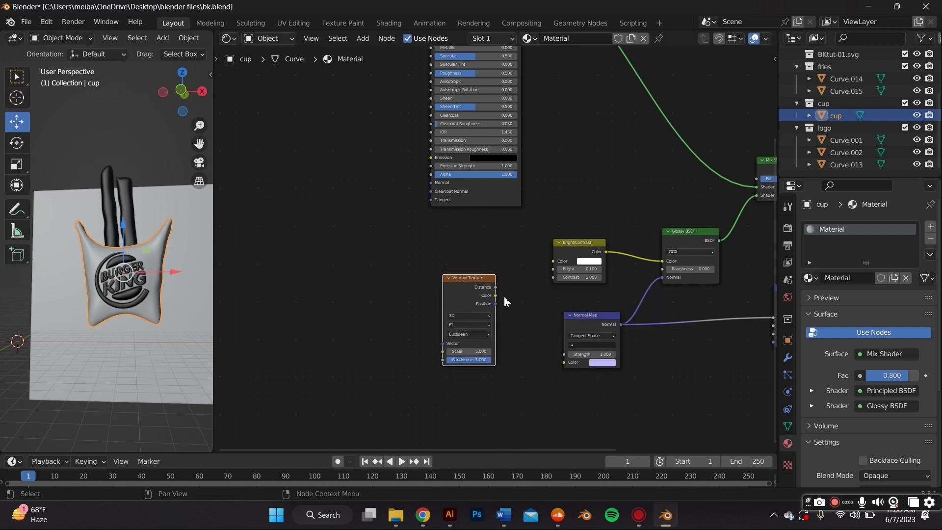
drag(496, 295, 566, 361)
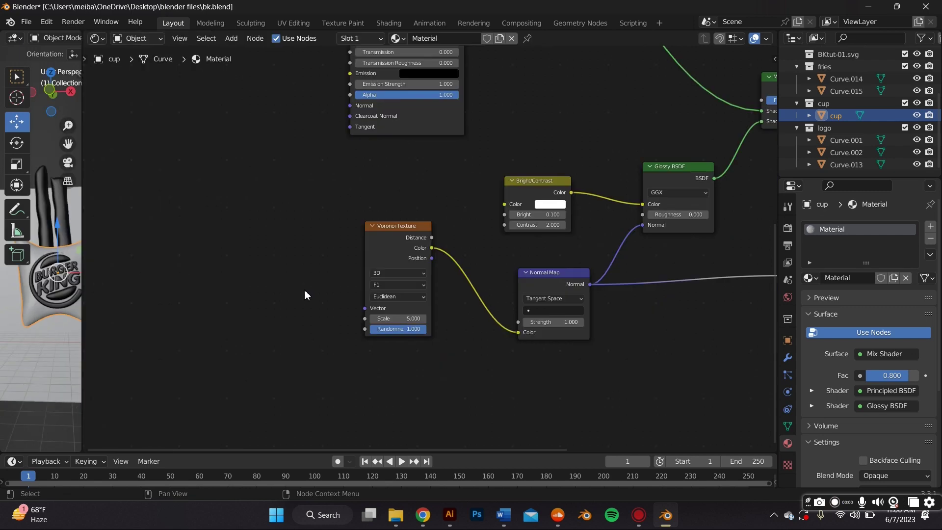
- Set the Voronoi Texture's scale to 256
scroll(351, 309, up, 1)
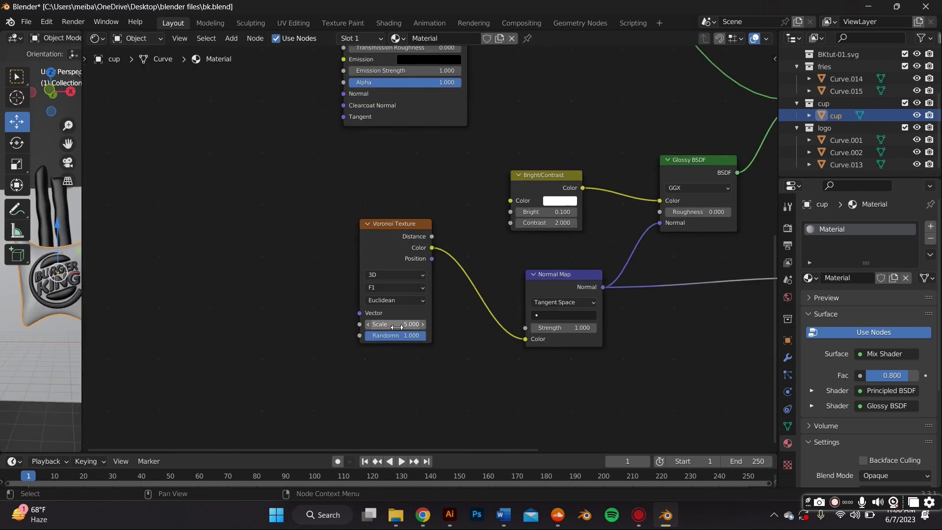
click(396, 327)
text(256)
key(Return)
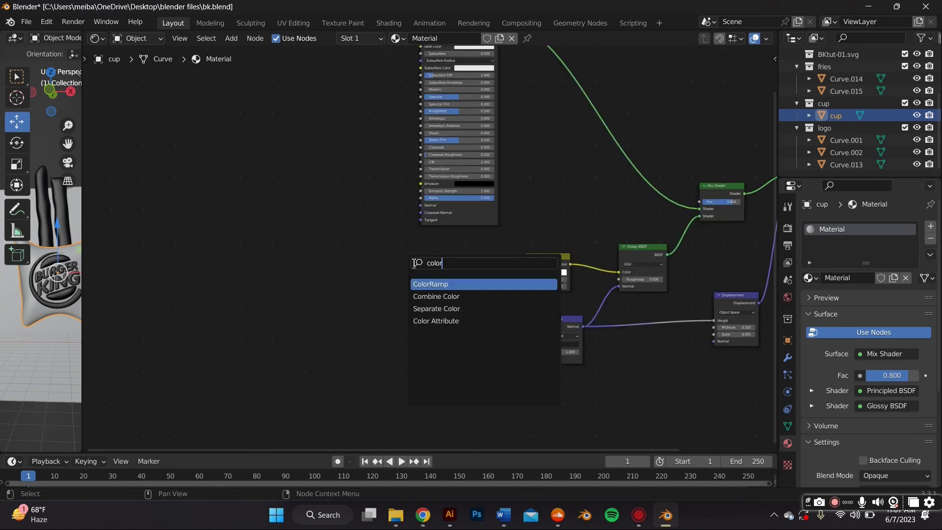
- Add a ColorRamp node and link its Color output to the Bright/Contrast node's Color input
click(427, 283)
click(346, 256)
drag(400, 247, 525, 272)
middle_drag(456, 289, 478, 273)
- Switch the ColorRamp to HSL mode with Clockwise interpolation and make color stop 1 active
scroll(456, 270, up, 2)
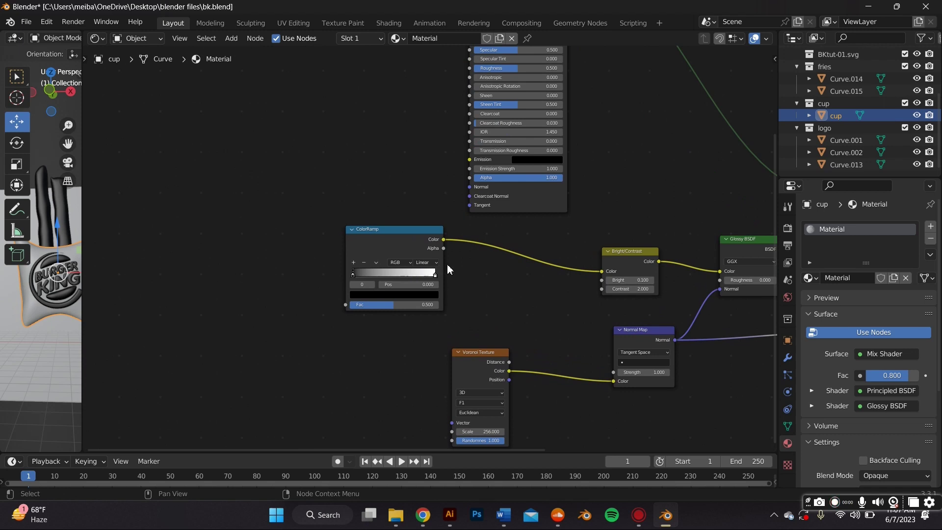
scroll(449, 265, up, 4)
click(400, 269)
click(392, 304)
click(423, 268)
scroll(541, 310, down, 5)
scroll(474, 276, up, 2)
click(432, 264)
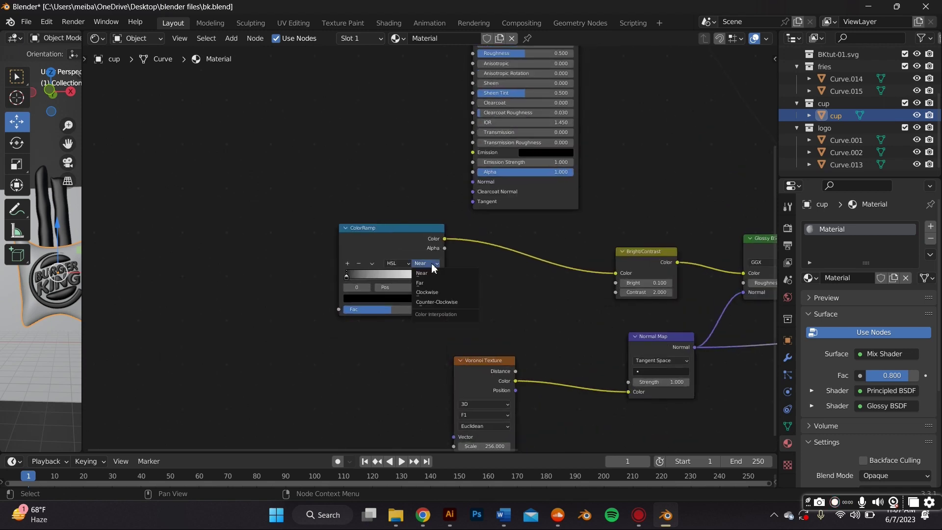
click(460, 293)
scroll(461, 295, down, 2)
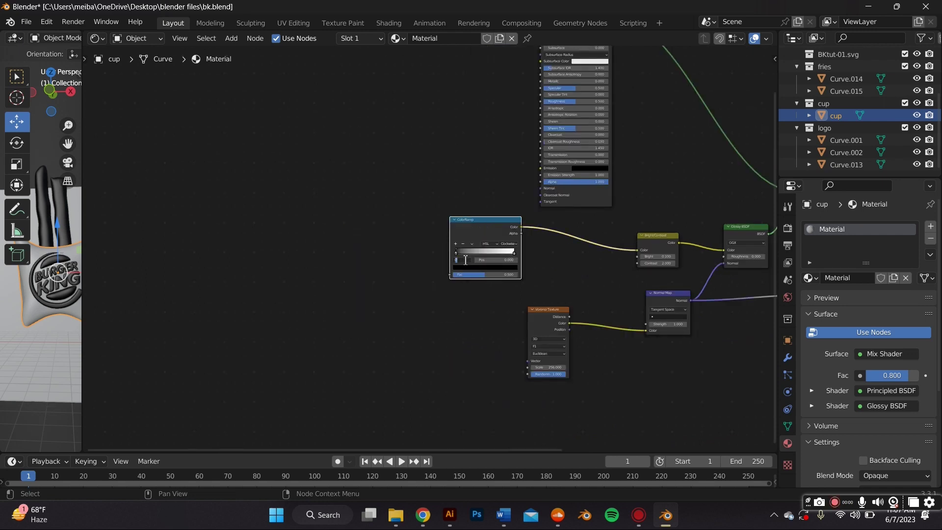
scroll(465, 260, up, 1)
- Add a Wave Texture node and place it in the empty space before the ColorRamp node
key(shift+a)
text(wave)
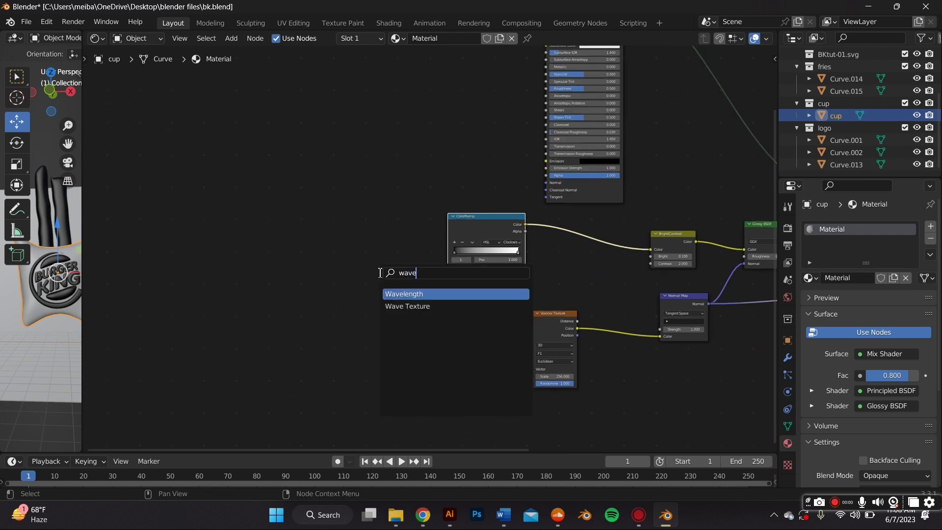
click(400, 307)
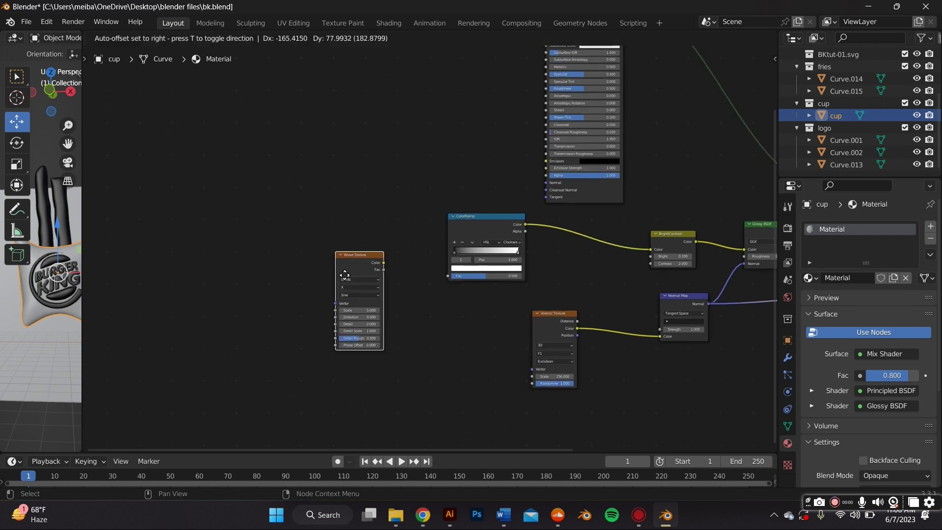
click(286, 212)
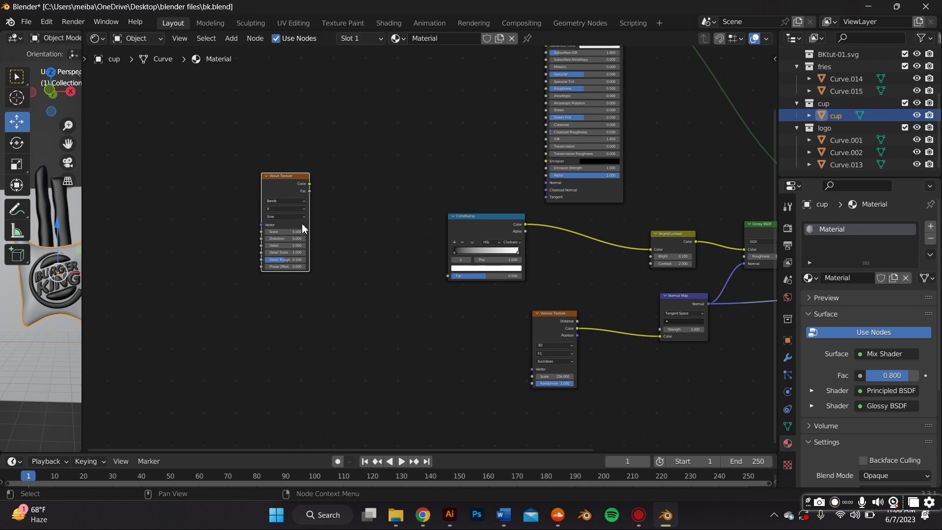
drag(287, 174, 344, 194)
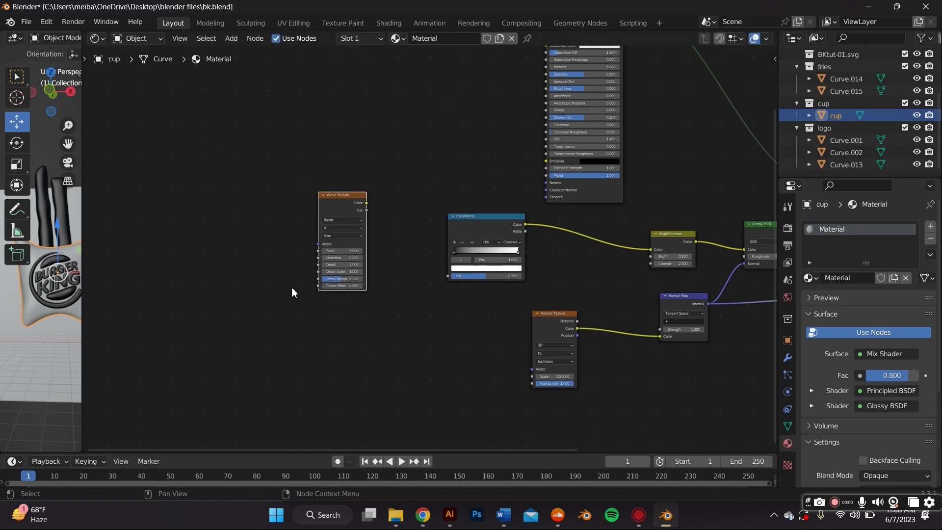
- Add a Mapping node and place it before the Wave Texture node
key(shift+a)
click(291, 287)
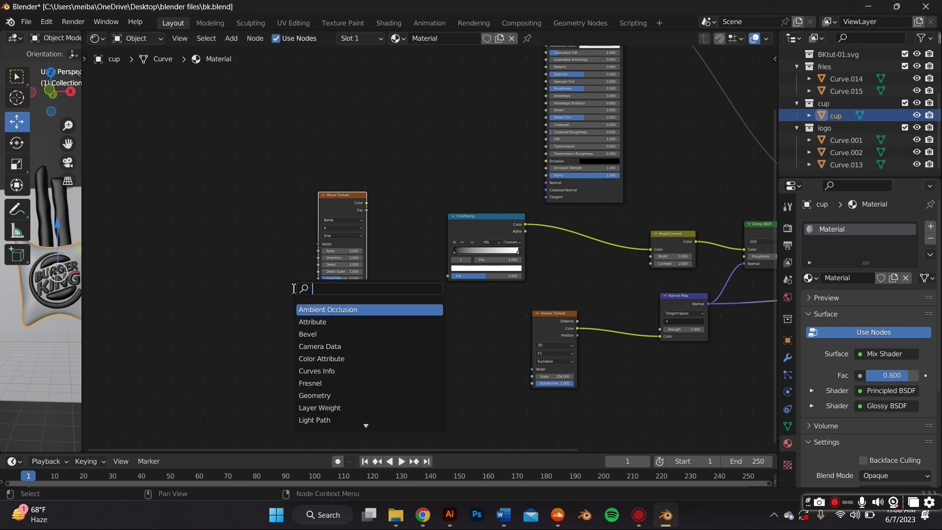
text(mapp)
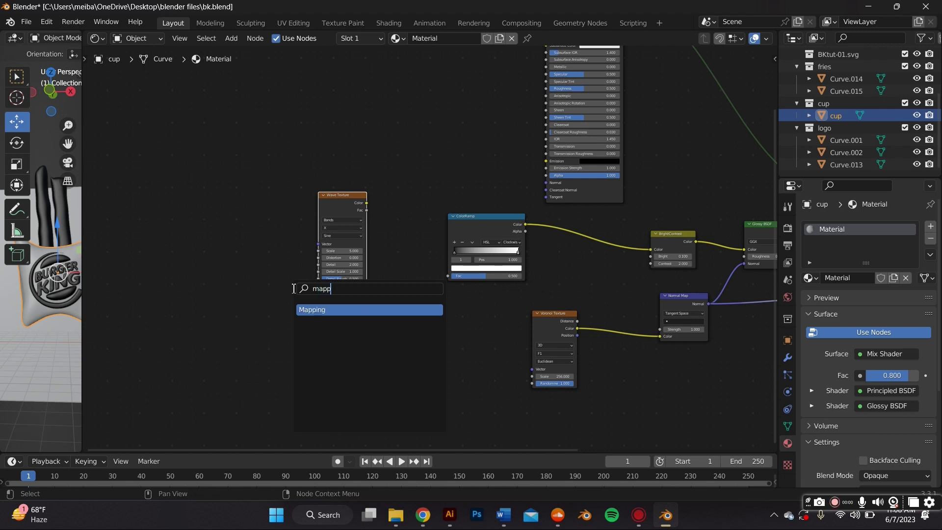
click(401, 309)
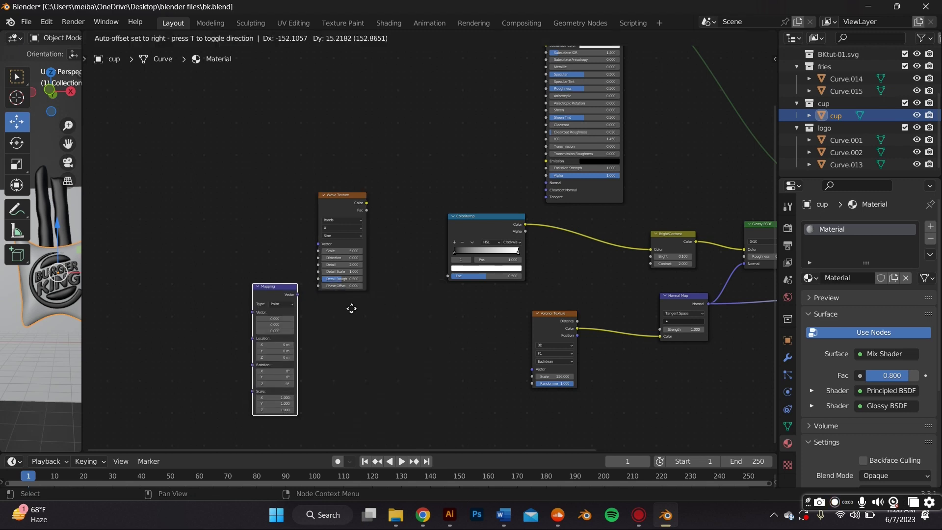
click(350, 308)
- Link the Mapping node's Vector output to the Wave and Voronoi Textures' Vector inputs, and the Wave Texture's Fac to the ColorRamp's Fac
drag(366, 212, 370, 192)
scroll(330, 263, down, 2)
middle_drag(340, 313, 406, 324)
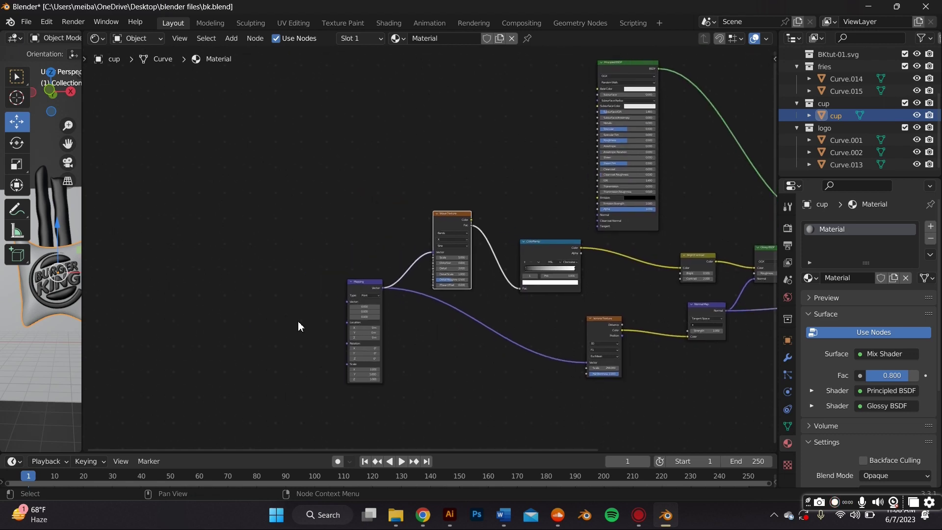
- Add a Texture Coordinate node before the Mapping node and link its Object output to the Mapping node's Vector input
key(shift+a)
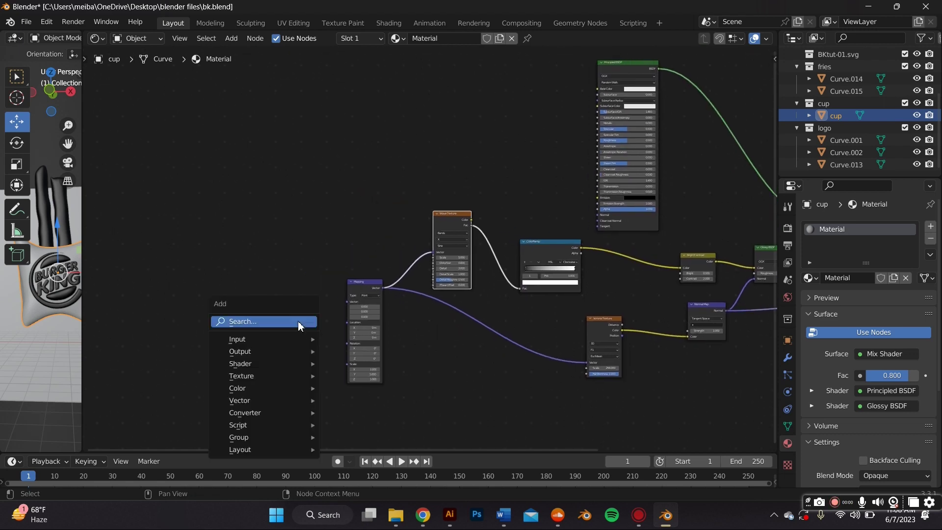
click(300, 322)
text(textu)
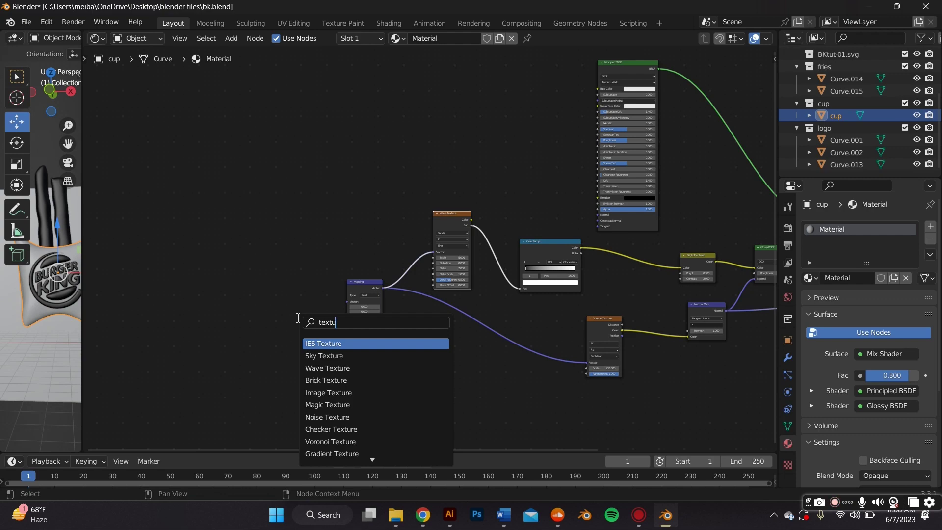
text(re co)
key(Return)
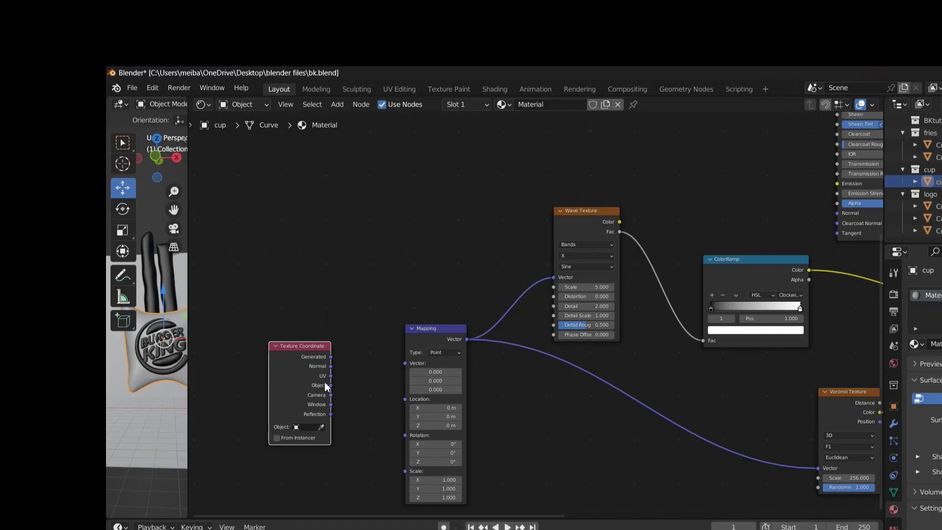
drag(224, 318, 305, 300)
drag(411, 365, 411, 366)
- Set the Wave Texture's scale and distortion both to 100
middle_drag(593, 402, 496, 396)
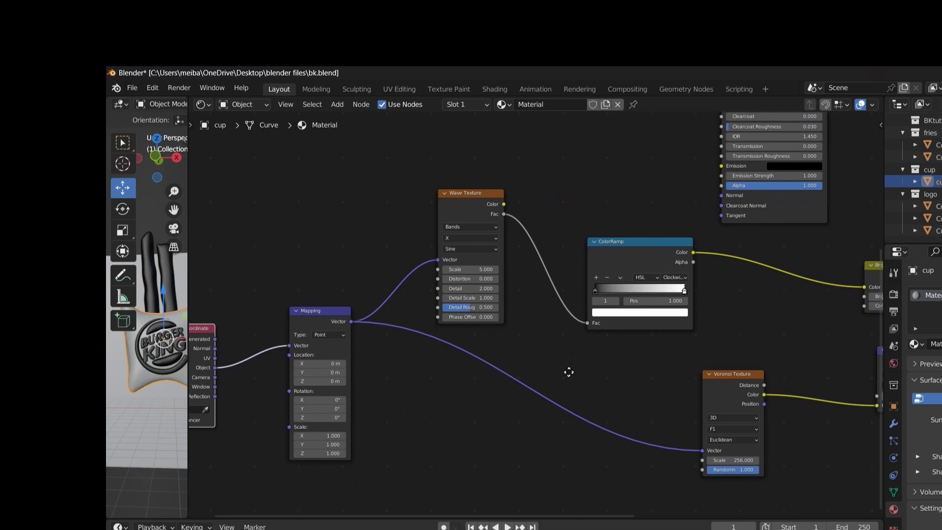
middle_drag(568, 371, 488, 228)
middle_drag(383, 162, 386, 330)
click(312, 201)
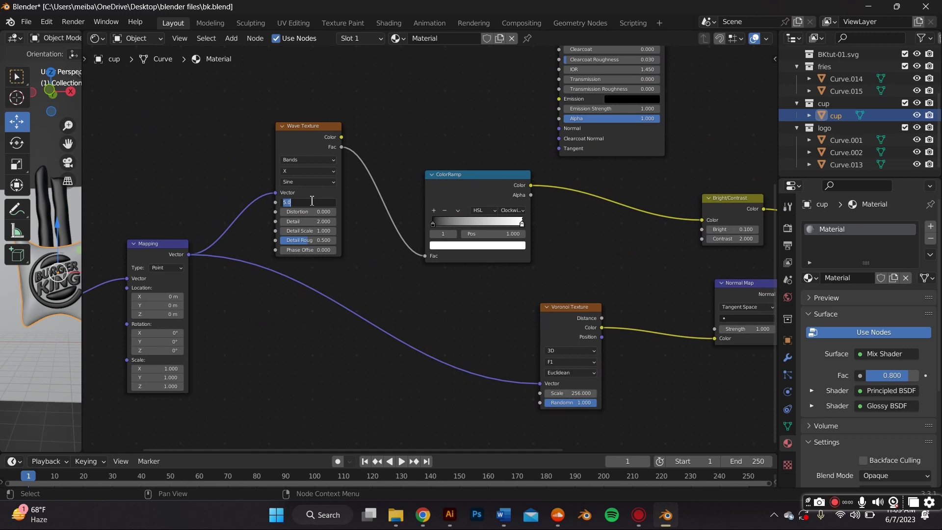
text(100)
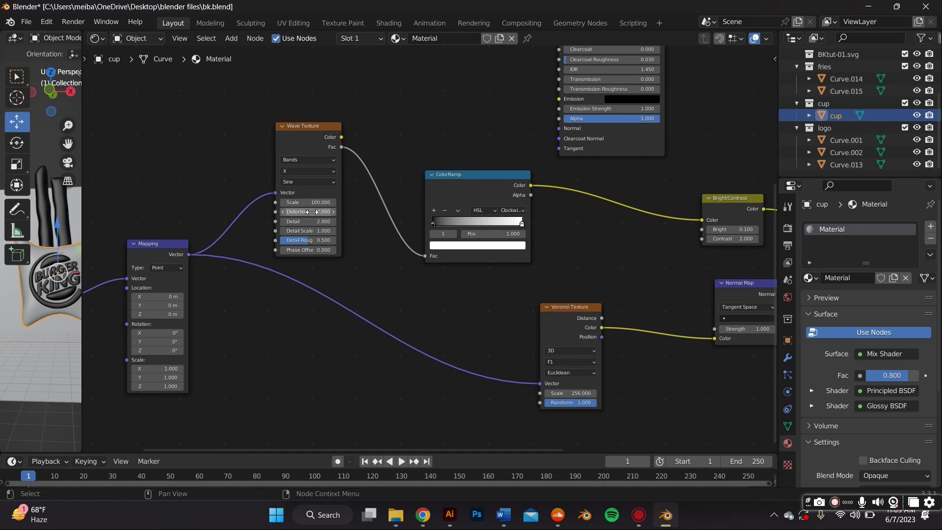
click(313, 211)
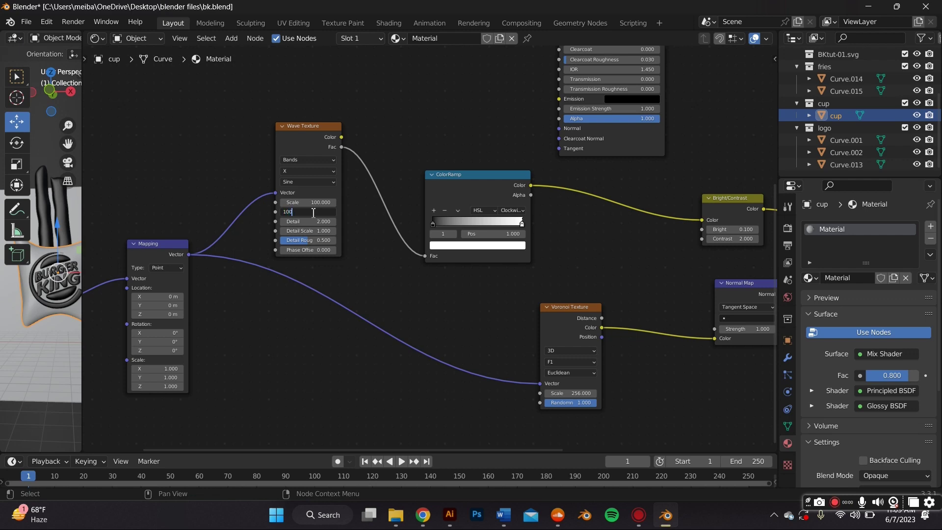
key(Return)
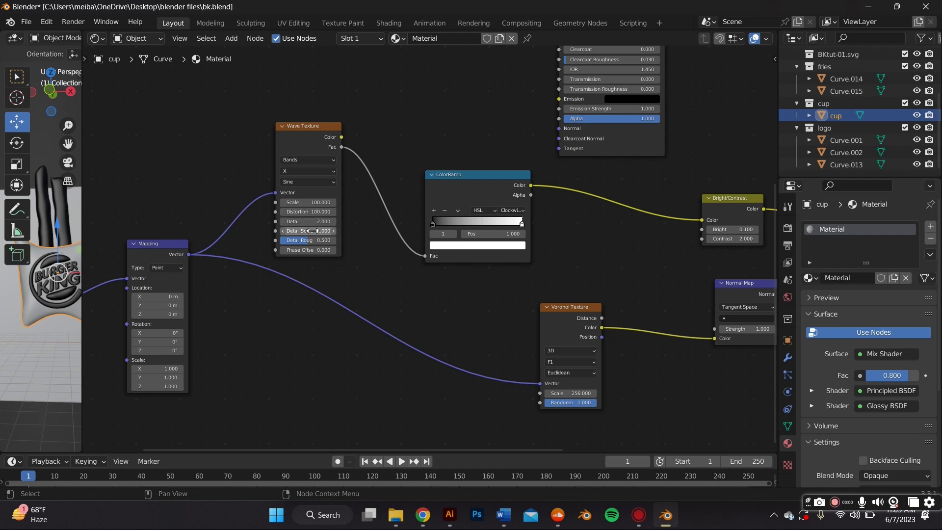
- Set the Wave Texture's detail to 100 and its detail scale to 3
click(323, 222)
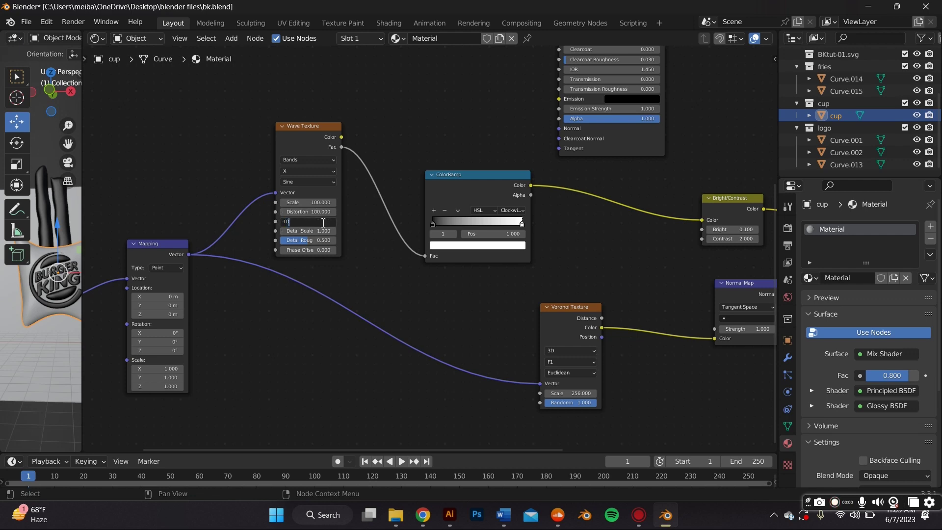
key(Return)
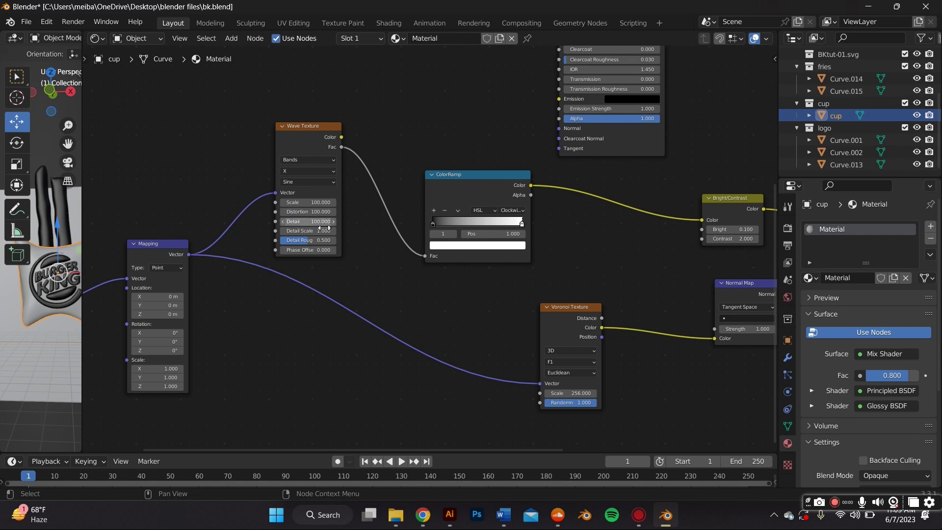
click(330, 230)
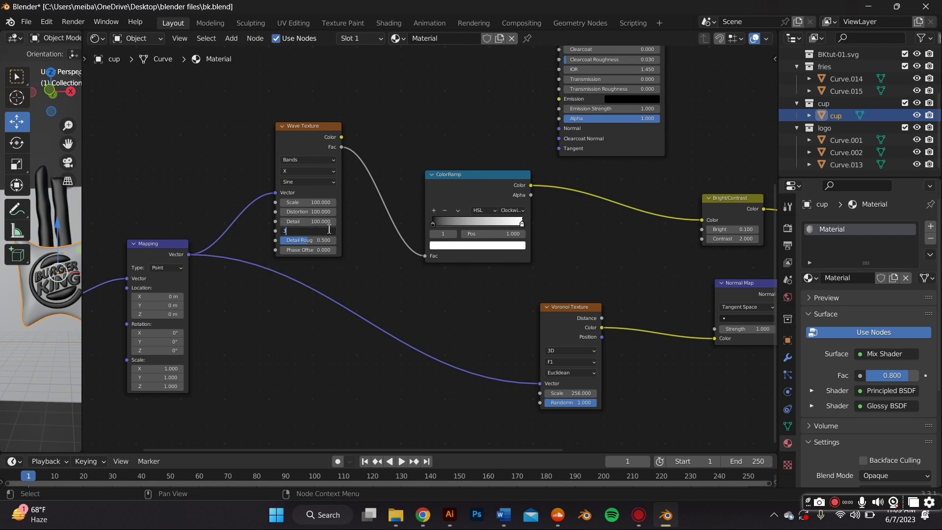
key(Return)
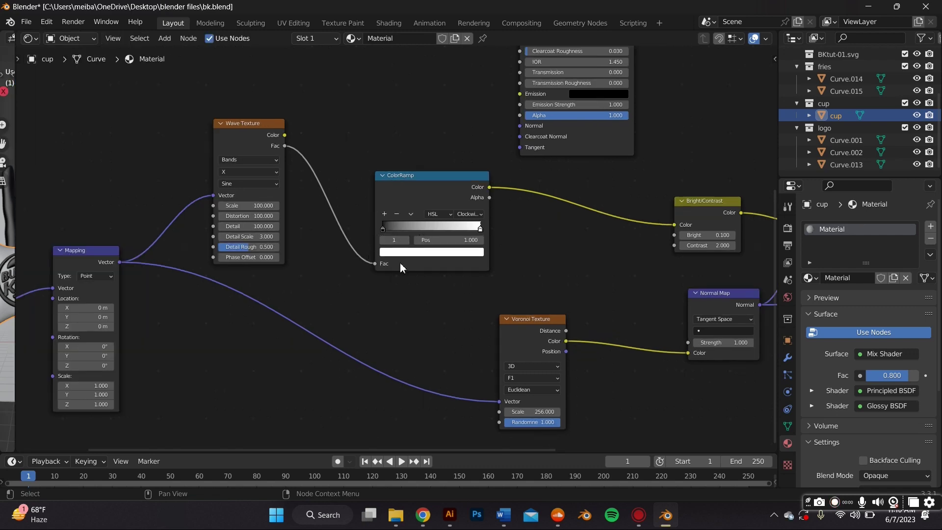
- Color the ColorRamp's end stop pinkish red and its start stop bright red to form a full rainbow gradient
click(399, 255)
drag(416, 178, 428, 185)
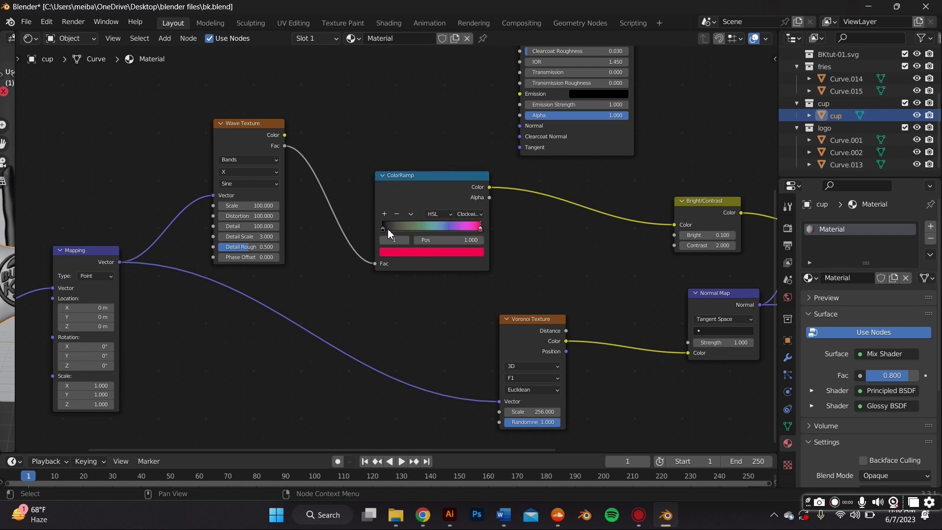
click(385, 229)
click(393, 251)
drag(461, 169, 460, 115)
drag(436, 180, 425, 185)
click(479, 229)
middle_drag(481, 276, 478, 280)
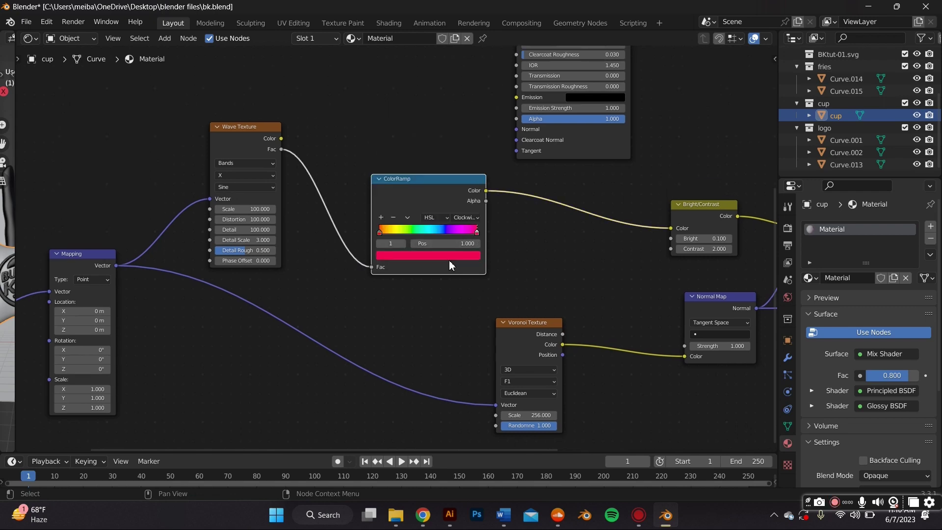
- Set the Mapping node's X scale to -9 to make the cup's texture pattern finer
key(ctrl+space)
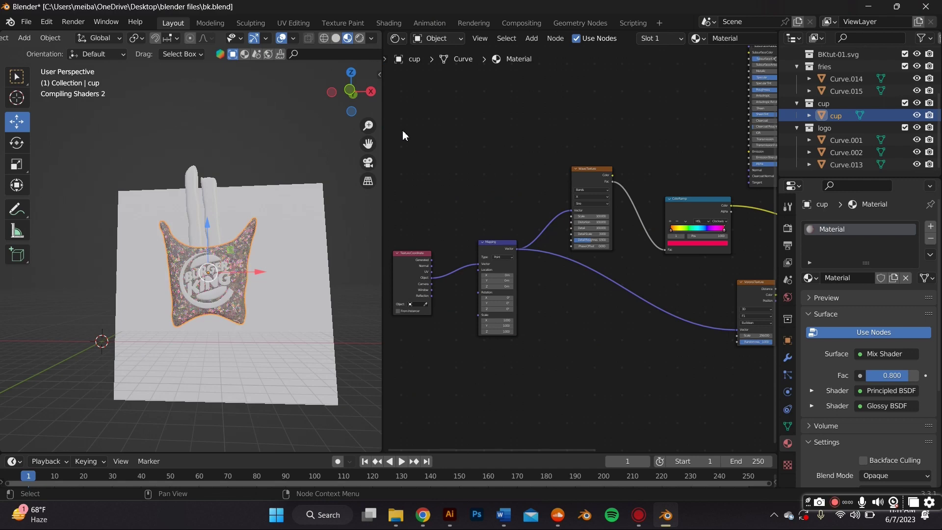
scroll(309, 235, up, 4)
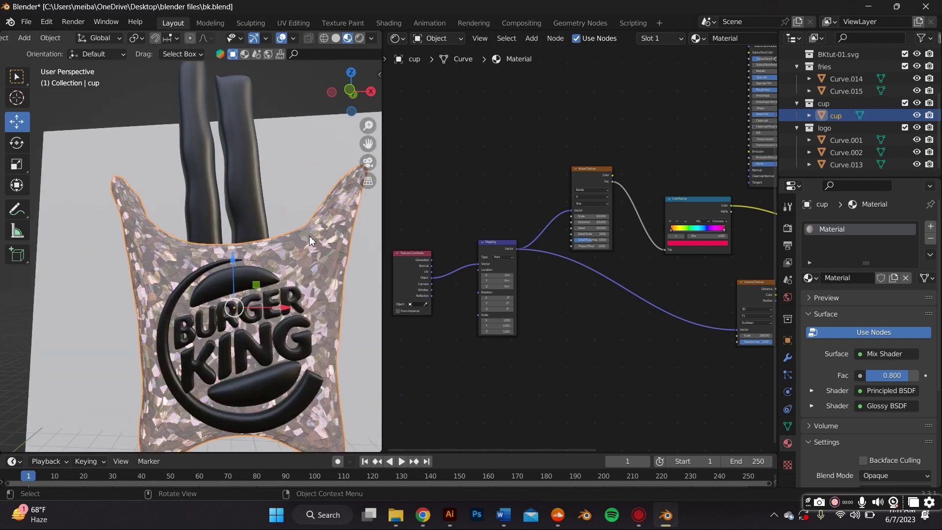
middle_drag(307, 237, 321, 232)
middle_drag(280, 197, 266, 215)
scroll(268, 220, up, 4)
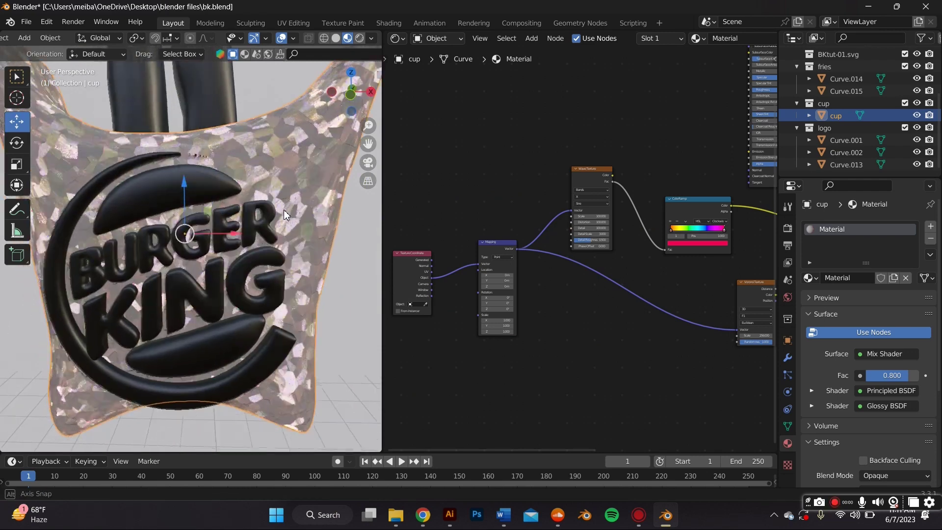
scroll(471, 302, up, 4)
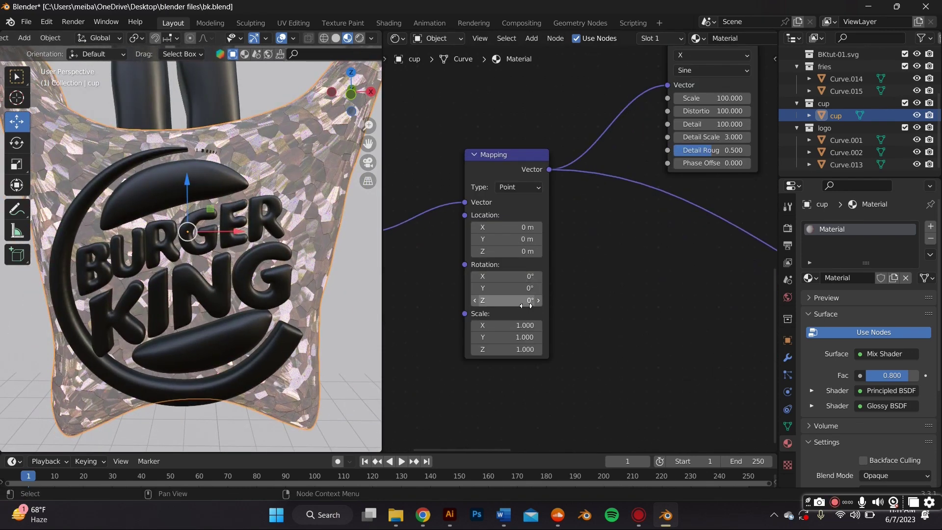
click(514, 325)
text(-9)
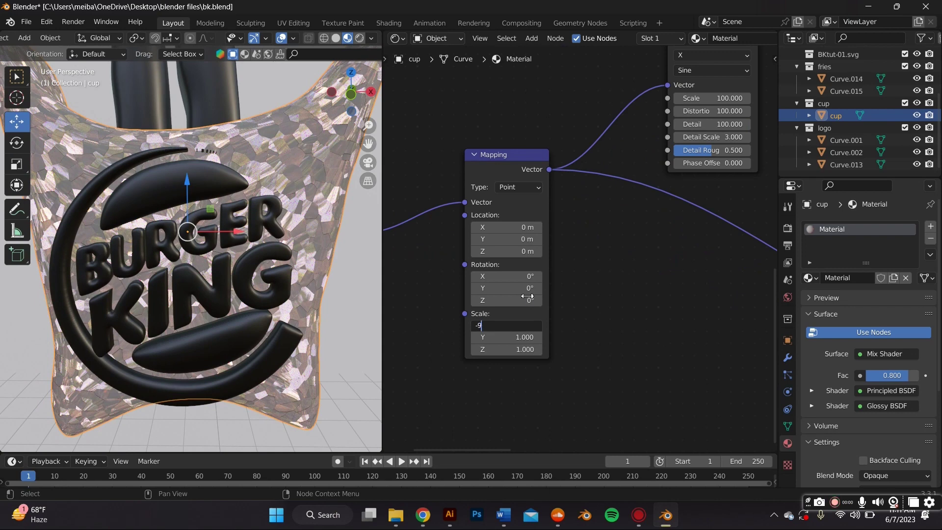
key(Return)
- Copy the Mapping node's X scale of -9 to its Y and Z scale values
click(521, 325)
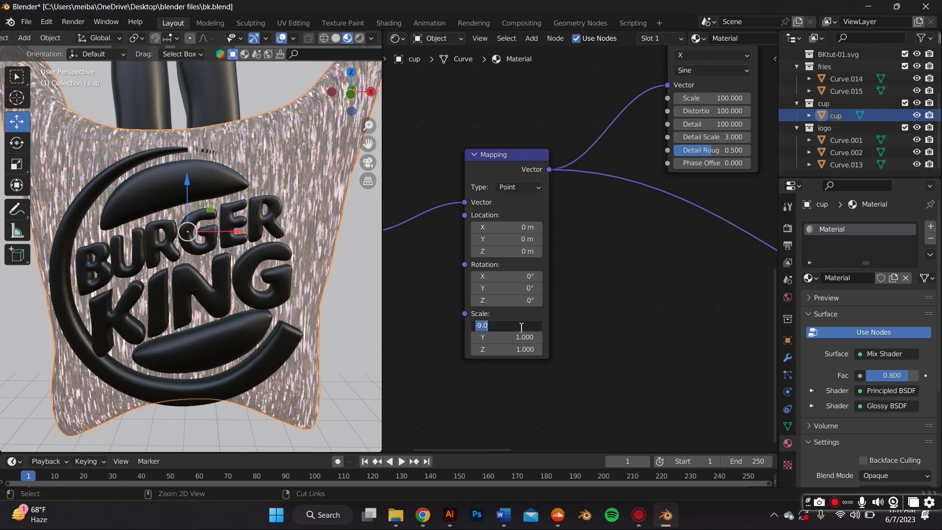
key(ctrl+c)
click(515, 336)
key(ctrl+v)
key(Return)
click(511, 349)
key(ctrl+v)
key(Return)
- Examine the glitter finish on the cup from several distances and review the cup material's complete node tree
scroll(331, 268, down, 5)
click(330, 263)
mouse_move(331, 263)
middle_down()
mouse_move(336, 273)
mouse_move(293, 278)
mouse_move(316, 263)
mouse_move(297, 277)
mouse_move(319, 276)
mouse_move(317, 251)
middle_up()
scroll(317, 247, up, 8)
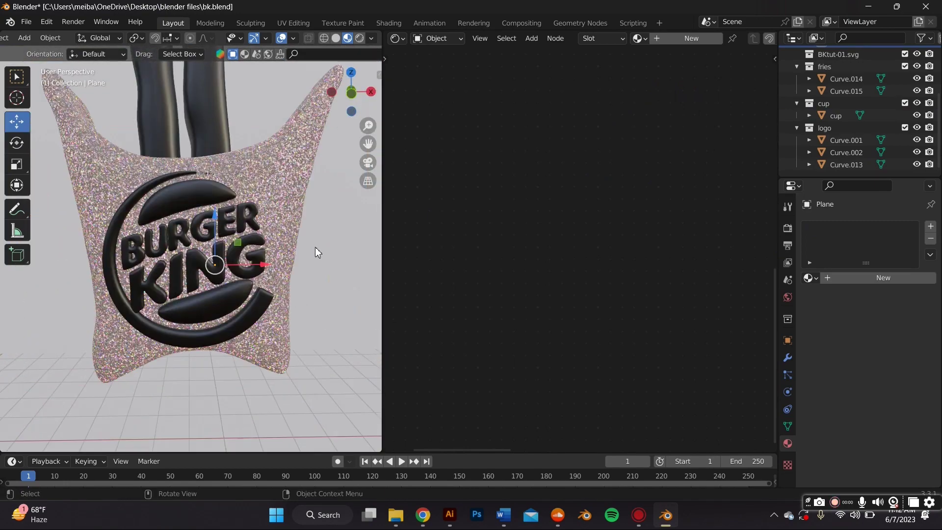
scroll(317, 244, down, 2)
click(274, 203)
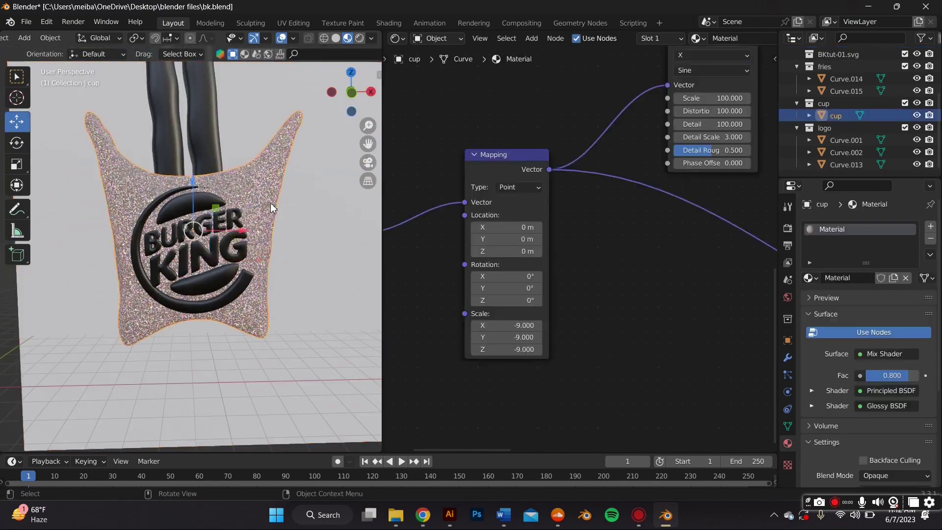
scroll(633, 234, down, 7)
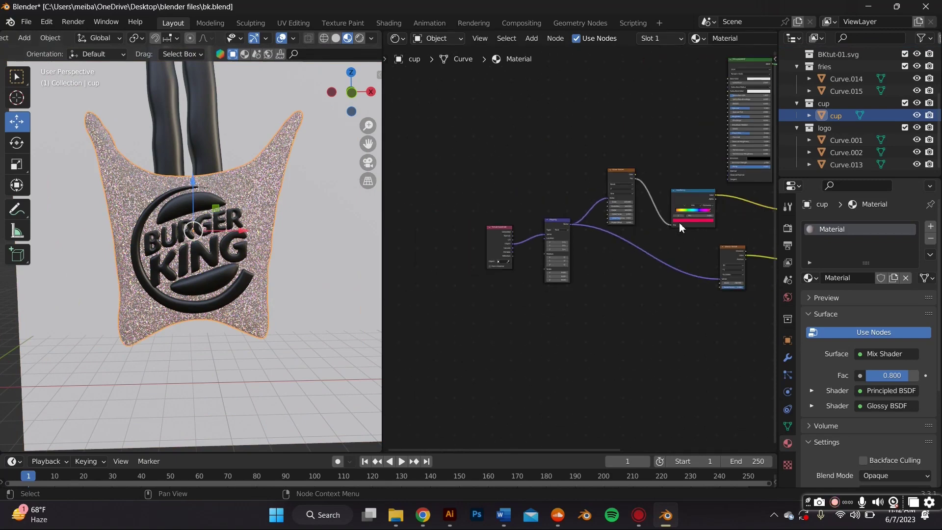
scroll(584, 272, up, 3)
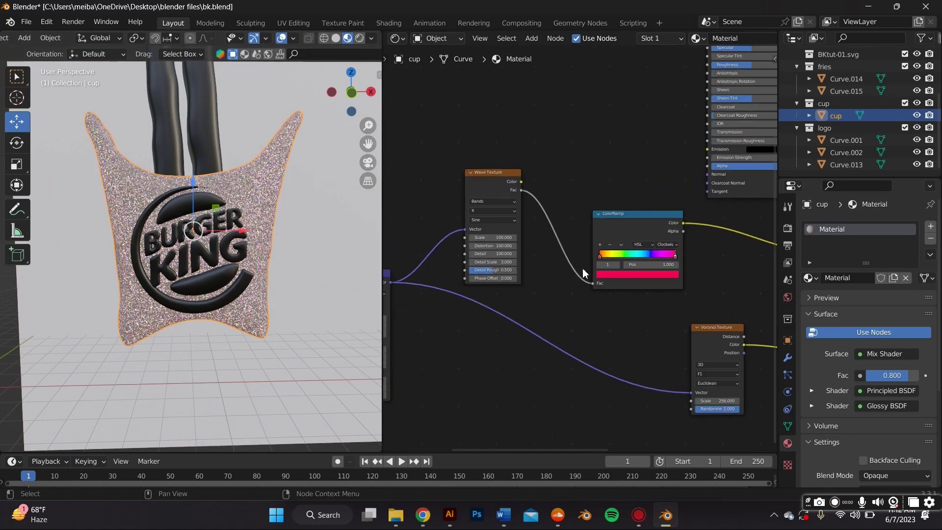
scroll(583, 273, down, 4)
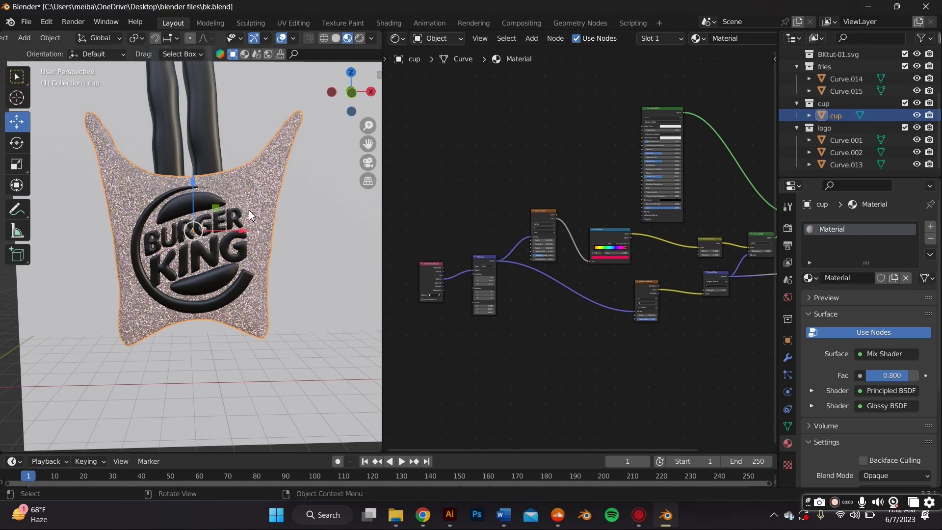
mouse_move(250, 214)
middle_down()
mouse_move(342, 215)
mouse_move(275, 227)
mouse_move(251, 211)
mouse_move(260, 211)
middle_up()
scroll(636, 210, down, 1)
middle_drag(636, 207, 586, 200)
scroll(582, 195, down, 2)
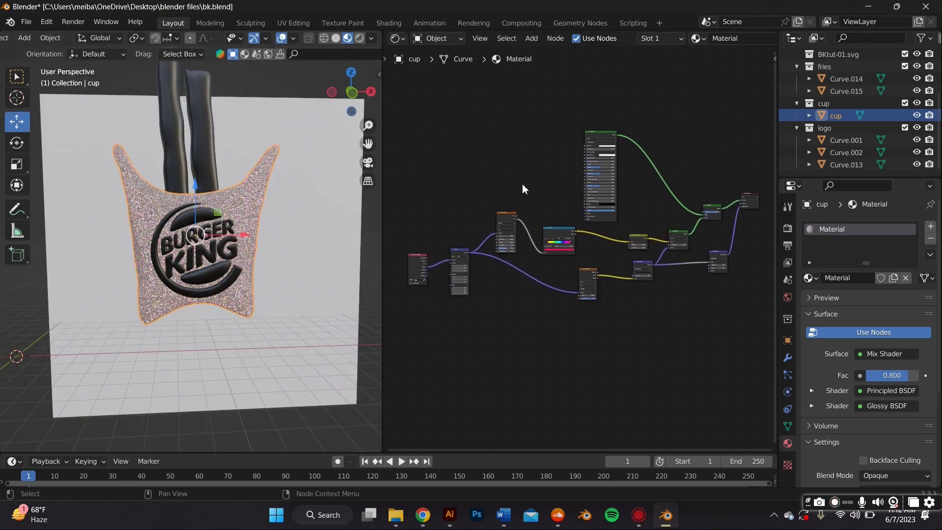
scroll(47, 37, up, 4)
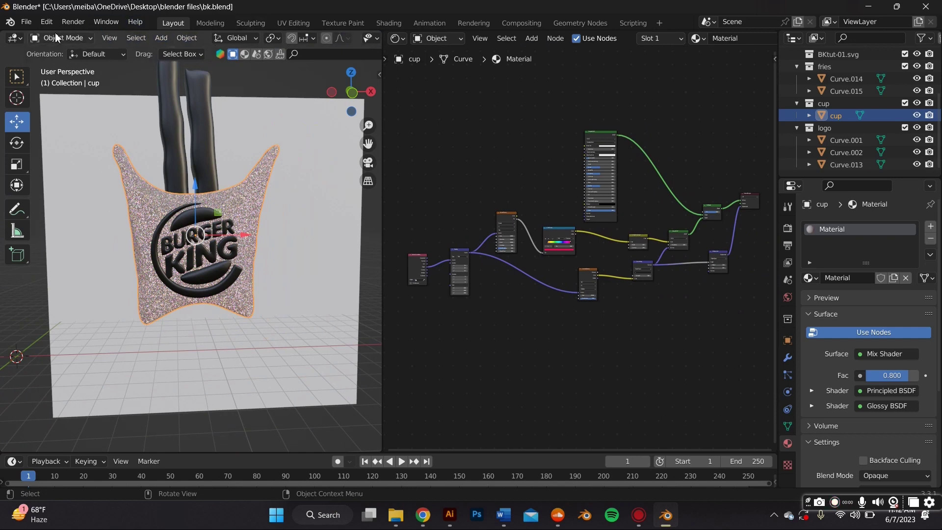
- Search the add-ons for "mater" and enable the Material: Material Library add-on
click(27, 22)
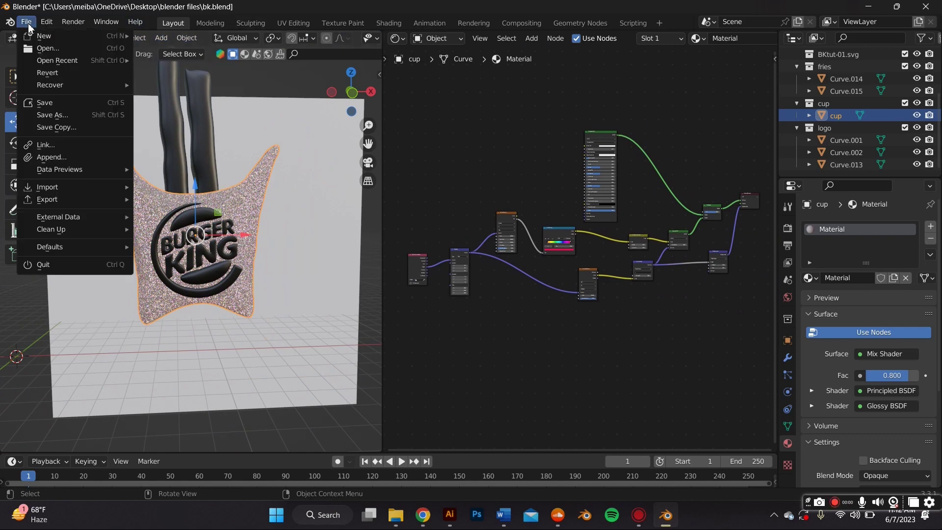
mouse_move(44, 25)
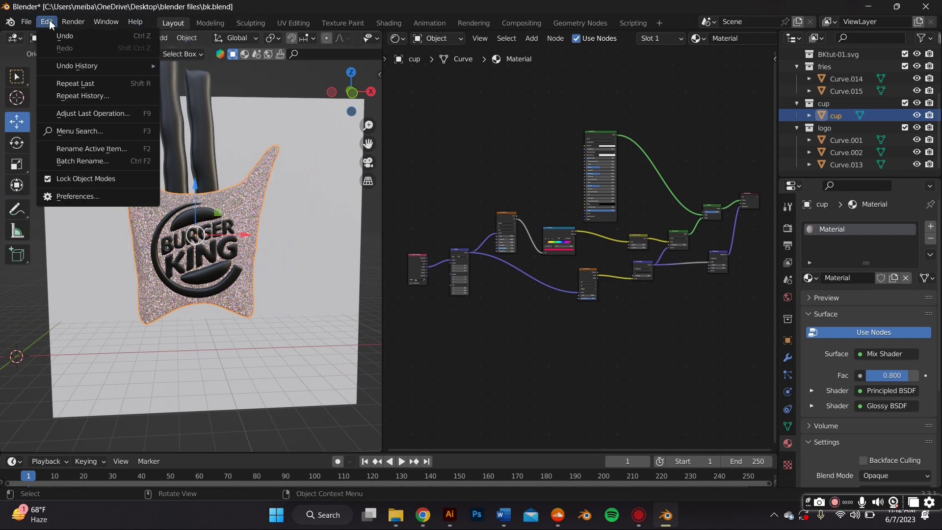
click(84, 197)
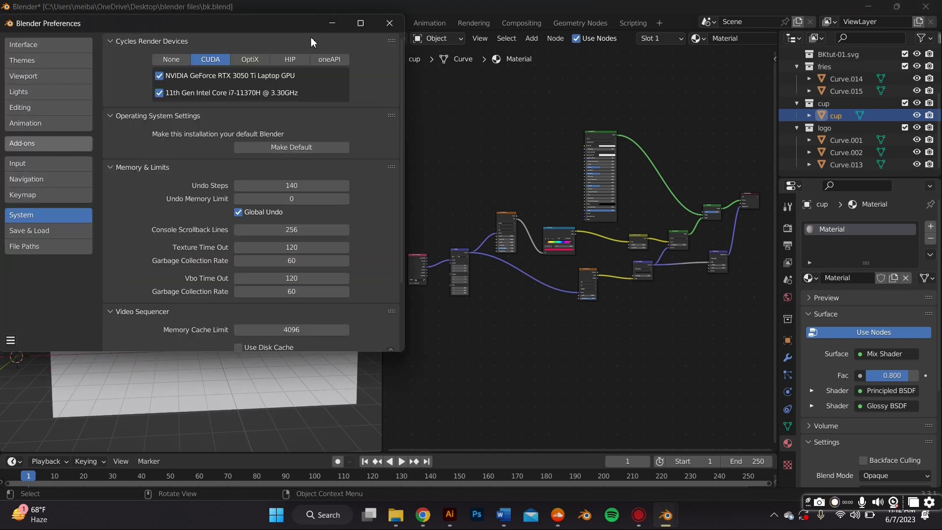
click(31, 143)
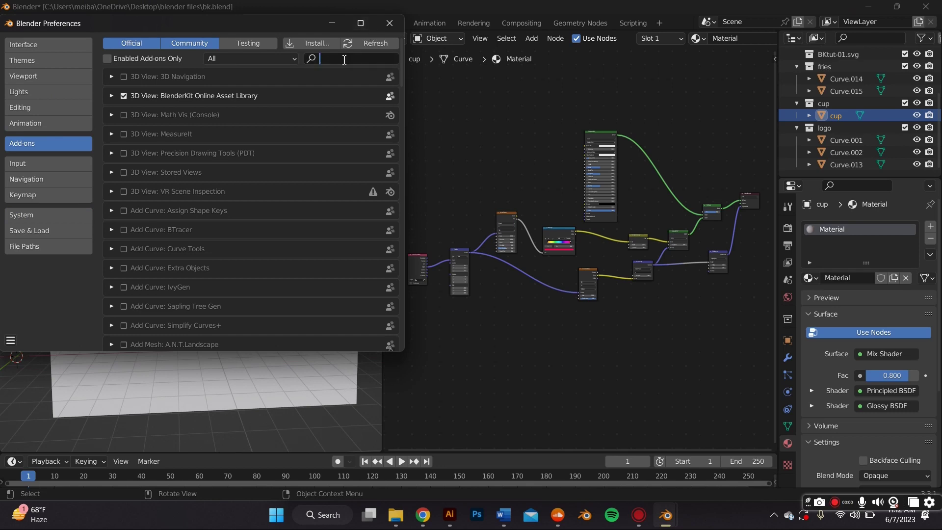
text(mater)
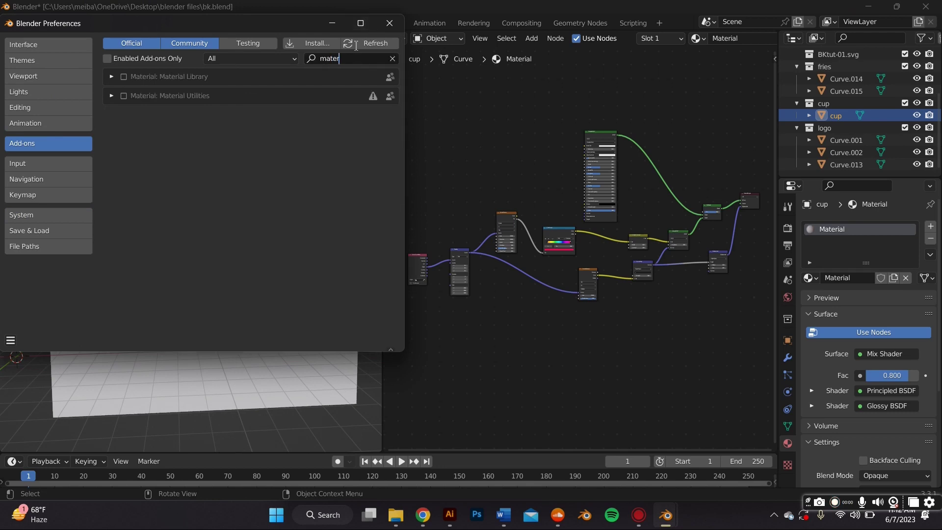
click(124, 77)
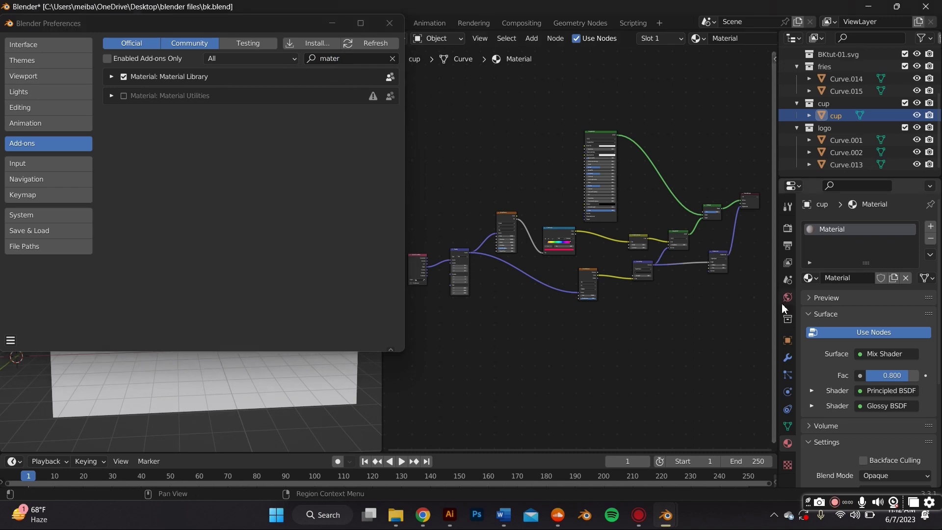
click(349, 23)
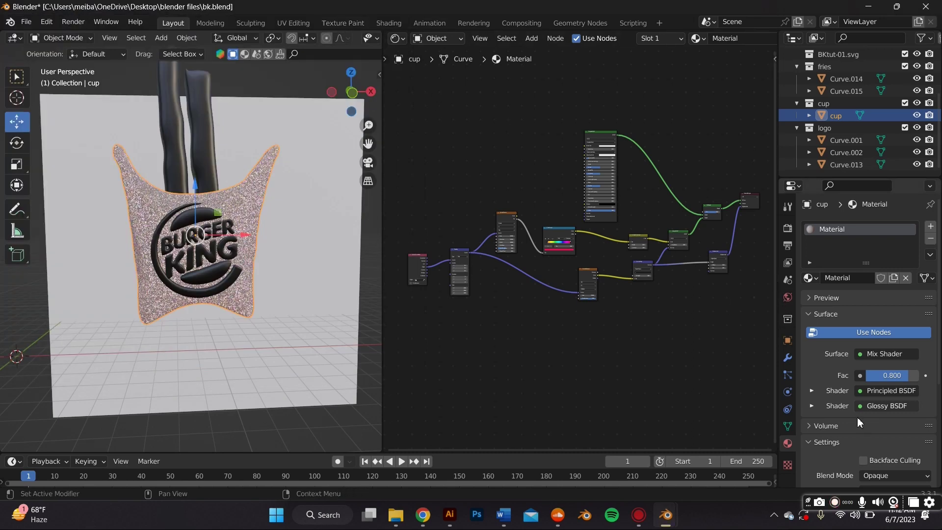
- Open the Material Library VX settings for the cup's material
scroll(823, 411, down, 5)
scroll(822, 411, down, 2)
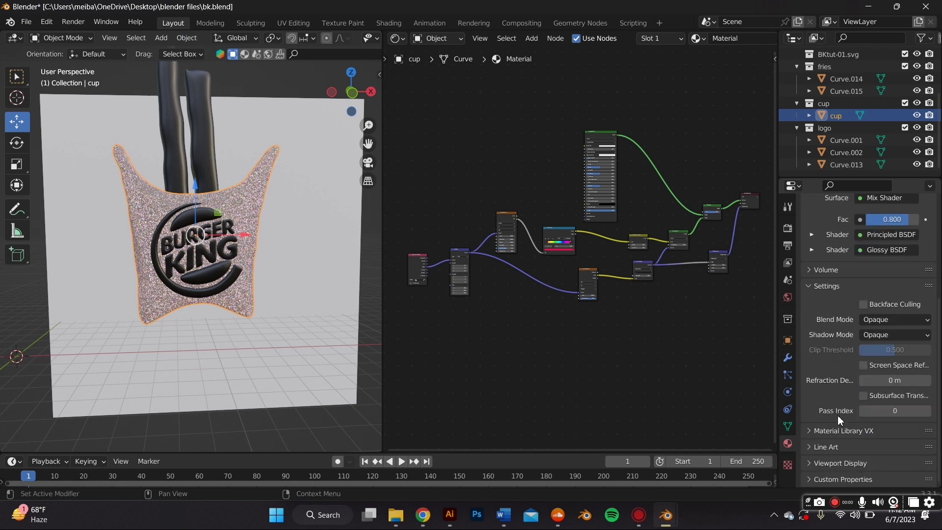
click(787, 426)
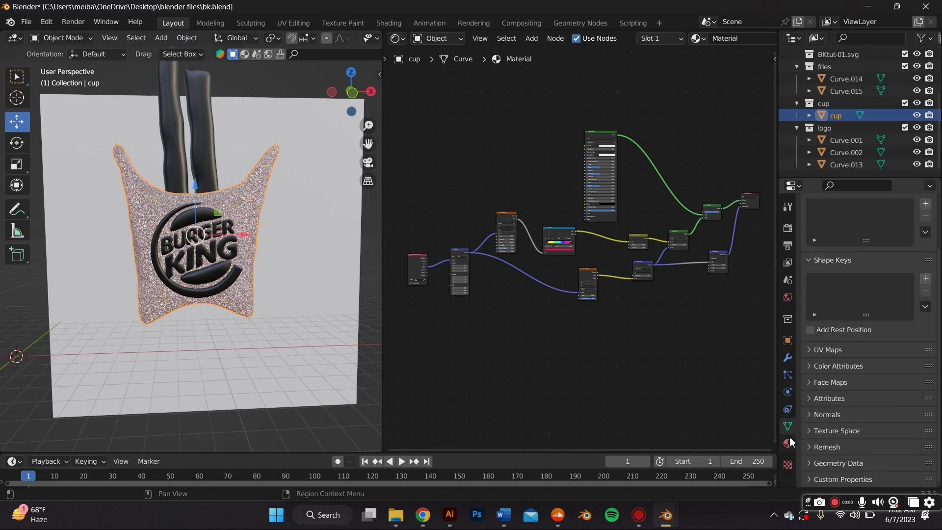
click(787, 443)
scroll(857, 403, down, 5)
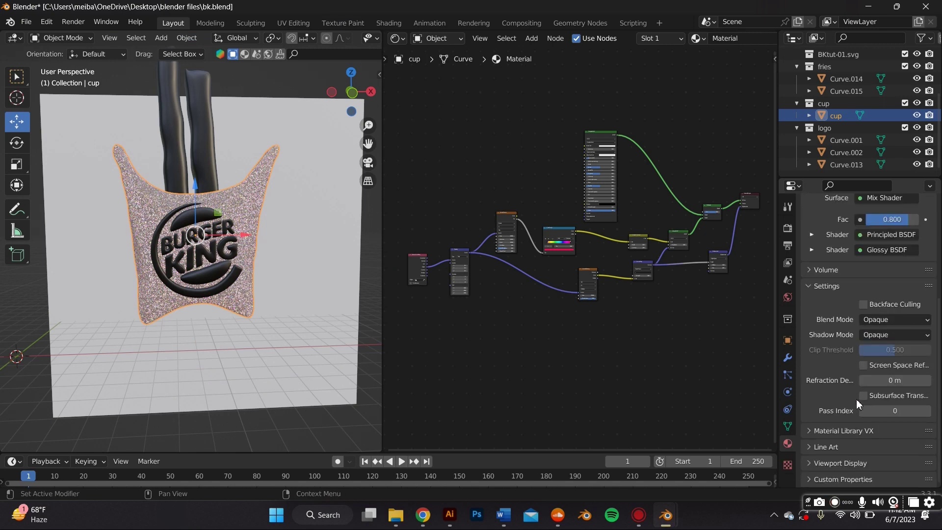
click(843, 430)
scroll(843, 417, down, 6)
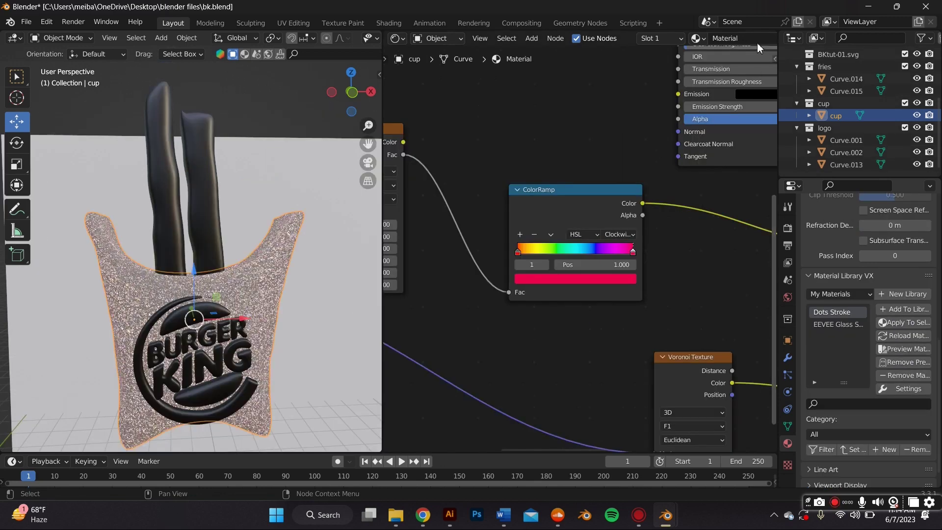
- Rename the cup's material to glitter and add it to the My Materials library
click(765, 37)
text(glitter)
key(Return)
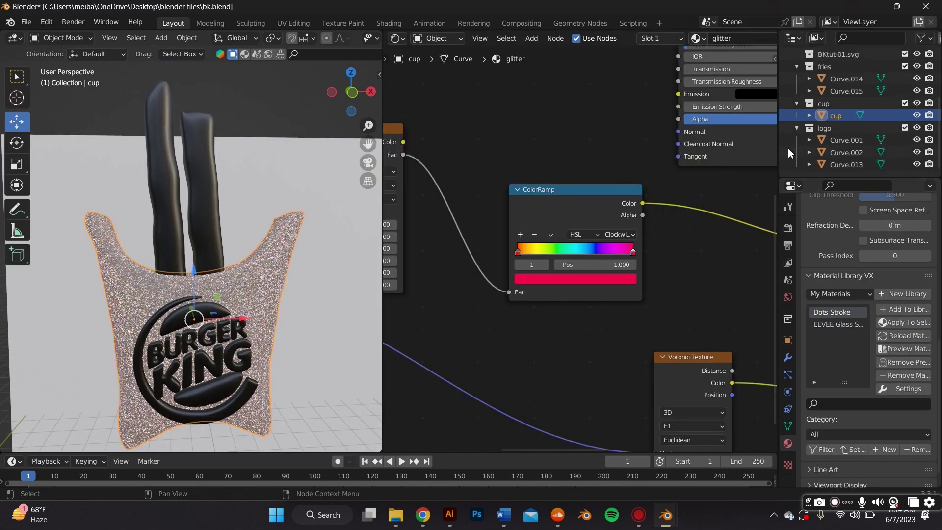
click(904, 309)
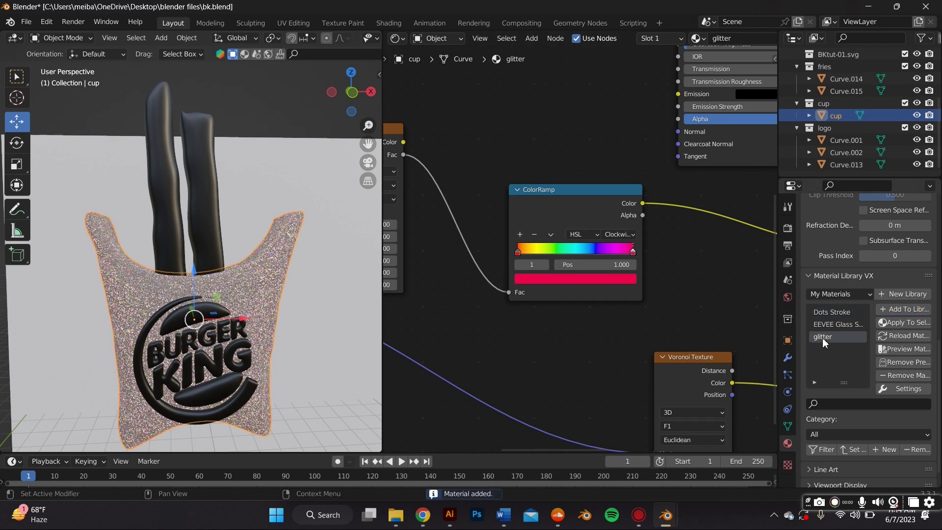
- Apply the saved glitter material from the library to the tall fry
click(164, 188)
click(905, 289)
click(904, 300)
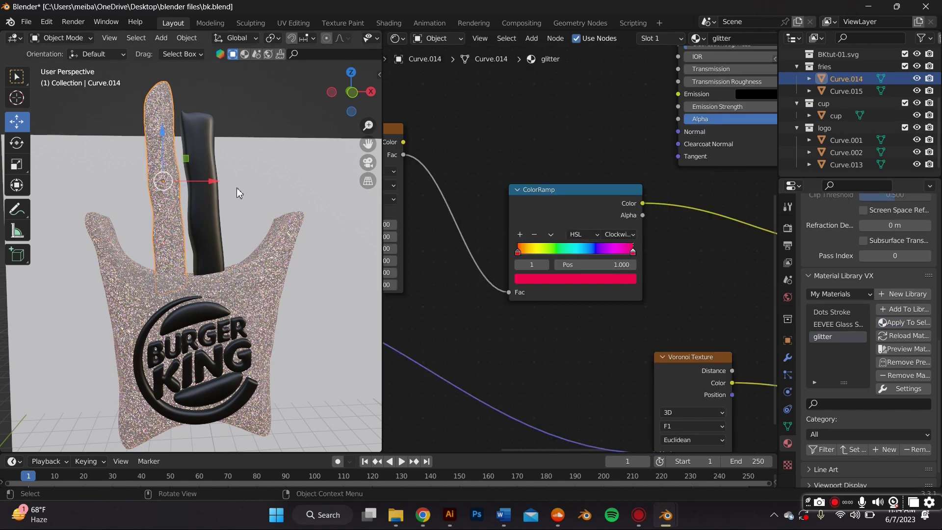
- Tint the Principled BSDF's base color a very pale pink in the tall fry's glitter material
click(268, 171)
middle_drag(268, 171, 189, 178)
click(166, 183)
scroll(488, 222, up, 2)
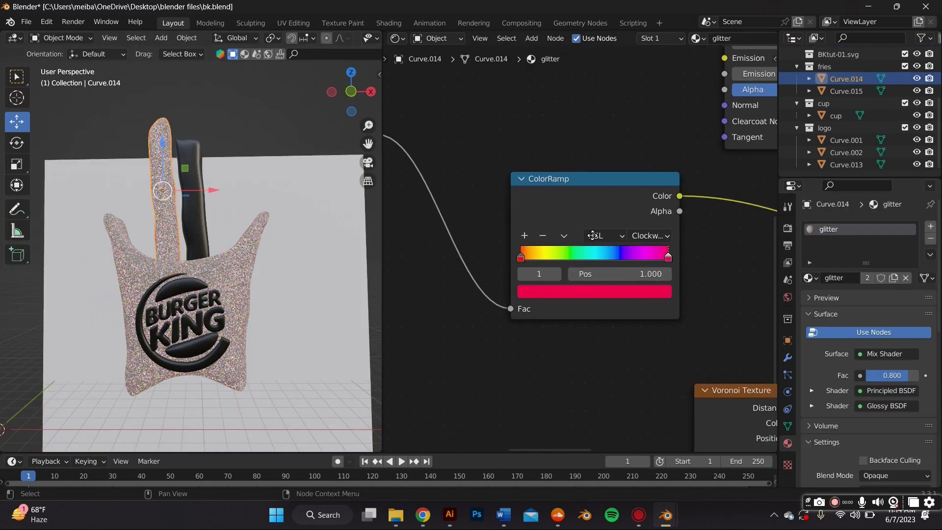
scroll(683, 221, down, 12)
middle_drag(592, 235, 654, 237)
scroll(655, 234, up, 1)
scroll(583, 244, up, 4)
middle_drag(530, 232, 785, 119)
middle_drag(683, 188, 385, 346)
middle_drag(730, 105, 650, 365)
scroll(632, 338, up, 2)
click(589, 232)
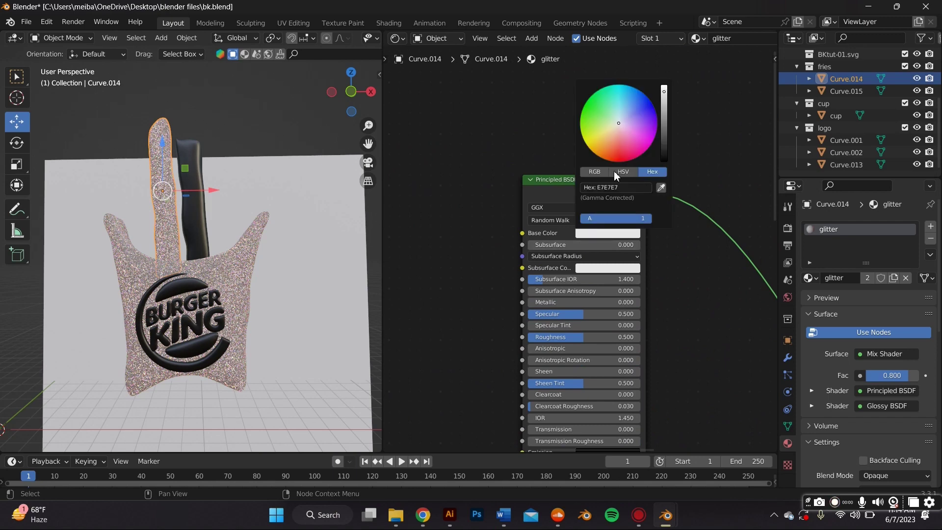
drag(616, 155, 593, 147)
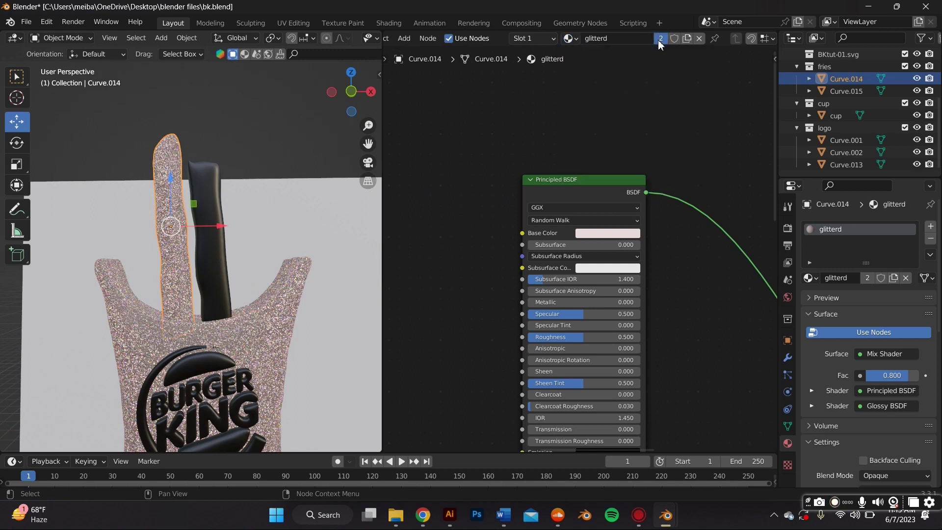
- Make the tall fry's glitter material a single-user copy and shift its Principled BSDF base color towards yellow
click(659, 38)
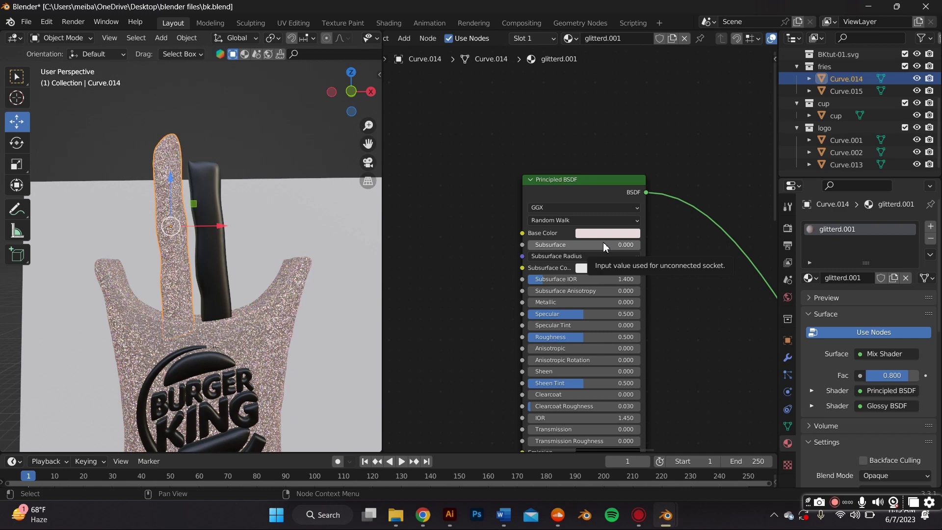
scroll(603, 244, up, 3)
click(649, 131)
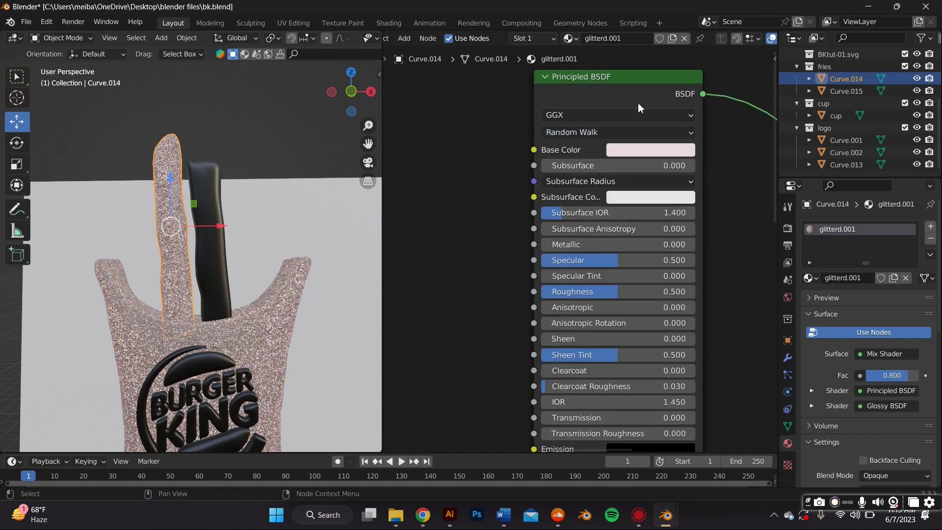
click(650, 152)
drag(663, 230, 622, 244)
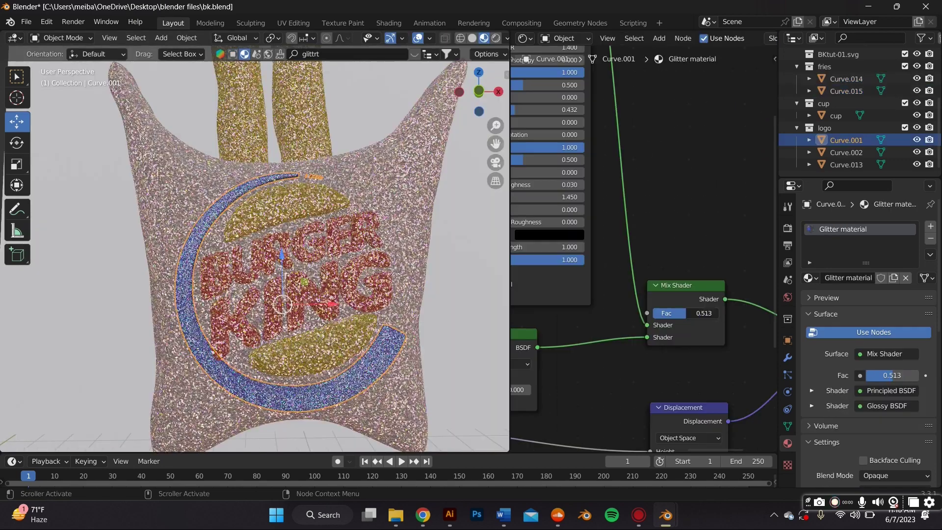
- Set the Mix Shader factor of the blue logo ring's glitter material to 0.347
mouse_move(686, 313)
mouse_down()
mouse_move(660, 312)
mouse_move(705, 313)
mouse_move(676, 313)
mouse_up()
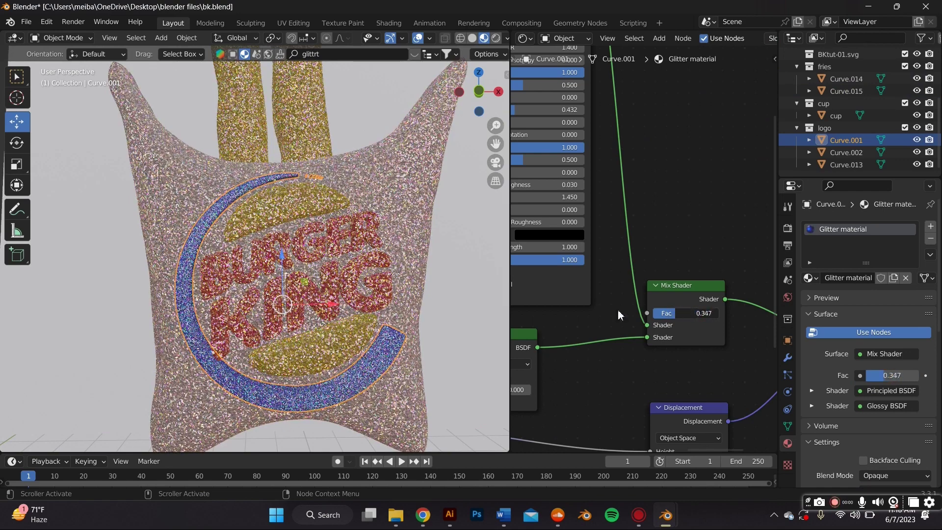
middle_drag(485, 274, 449, 243)
click(448, 242)
scroll(441, 234, up, 4)
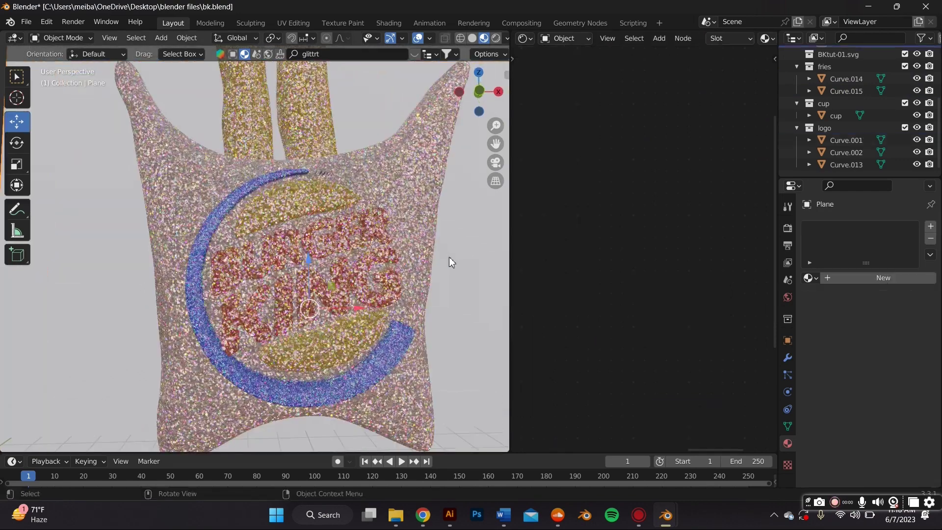
- Lower the Mix Shader factor of the red BURGER KING lettering's glitter material to 0.207
click(367, 274)
middle_drag(687, 308, 652, 245)
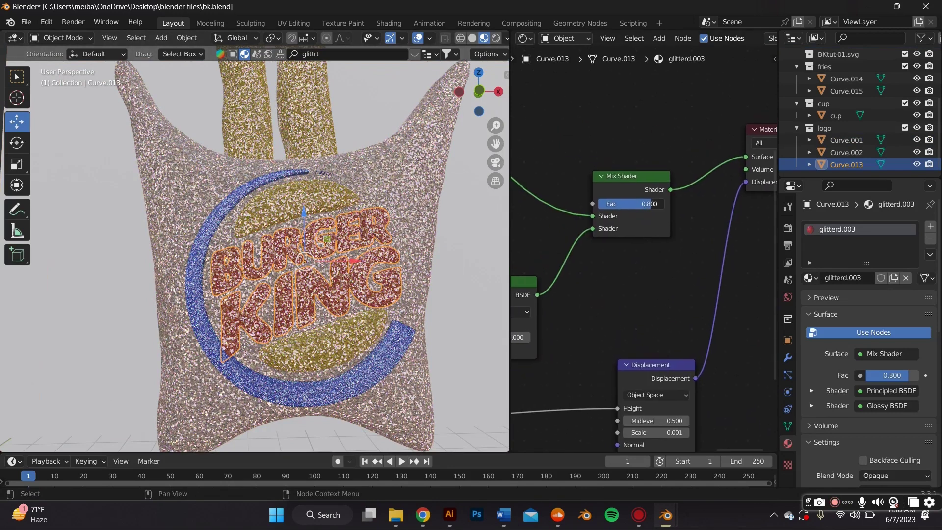
drag(649, 204, 613, 206)
scroll(470, 270, down, 3)
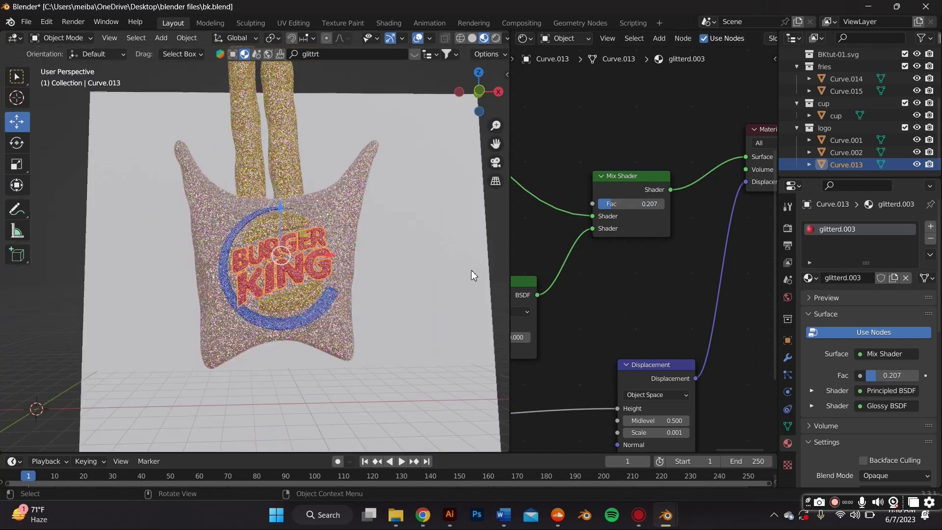
- Set the Mapping node's X scale to -16 in the red lettering's glitter material and open its Y scale for editing
middle_drag(613, 224, 775, 105)
middle_drag(626, 261, 746, 205)
middle_drag(647, 249, 826, 208)
middle_drag(537, 256, 775, 206)
middle_drag(632, 191, 881, 212)
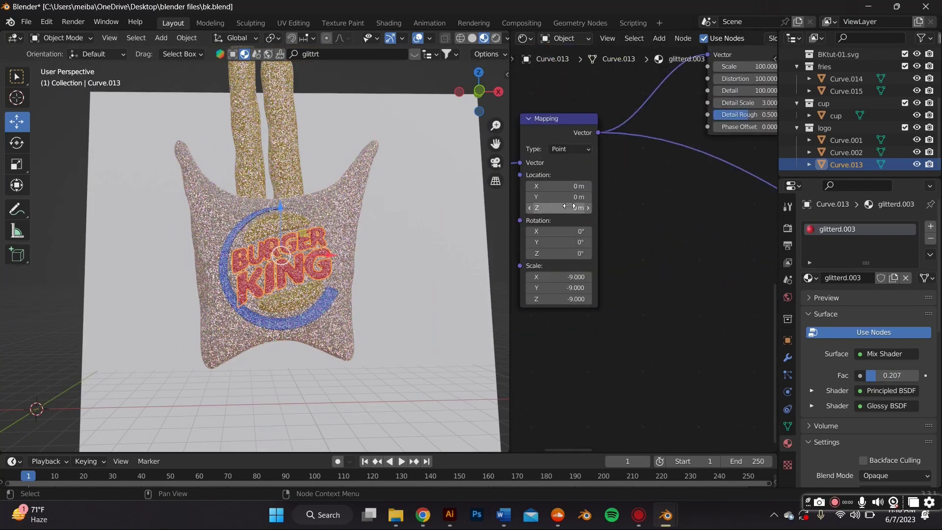
middle_drag(564, 208, 592, 211)
click(564, 280)
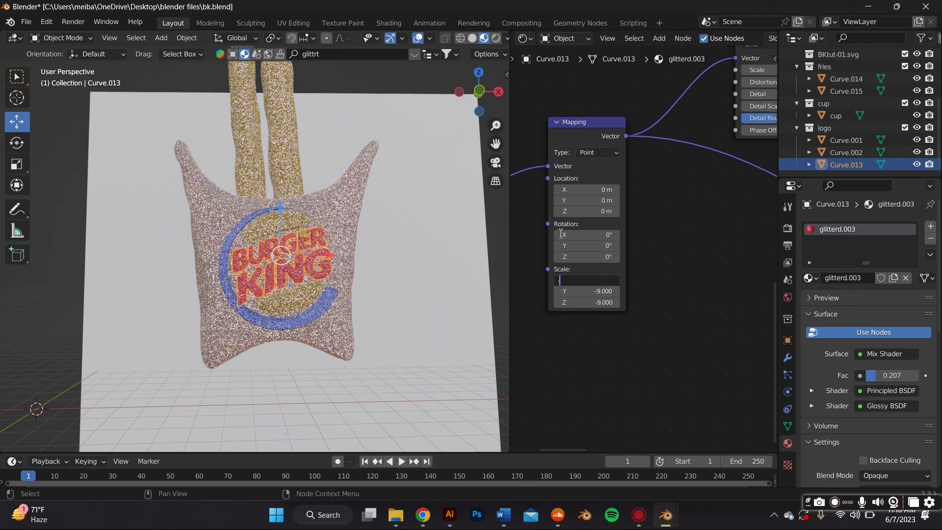
text(-16)
key(Return)
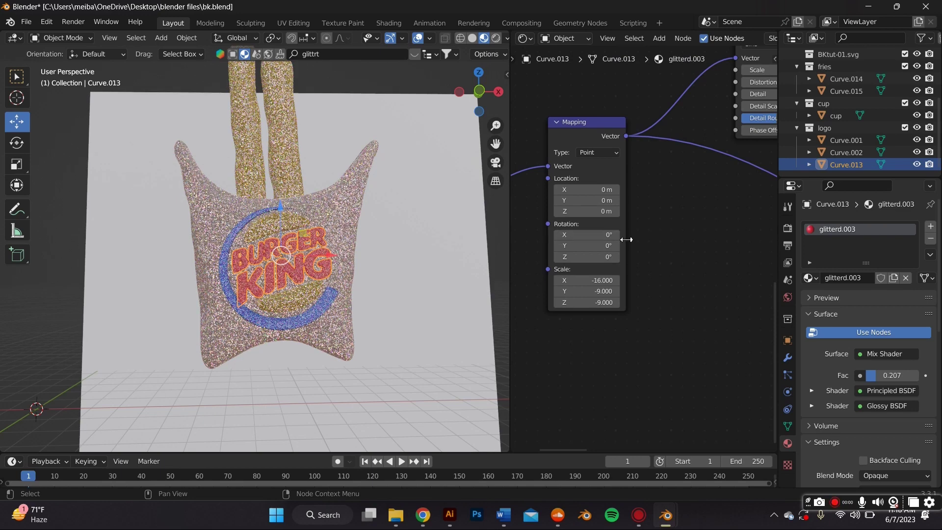
click(585, 284)
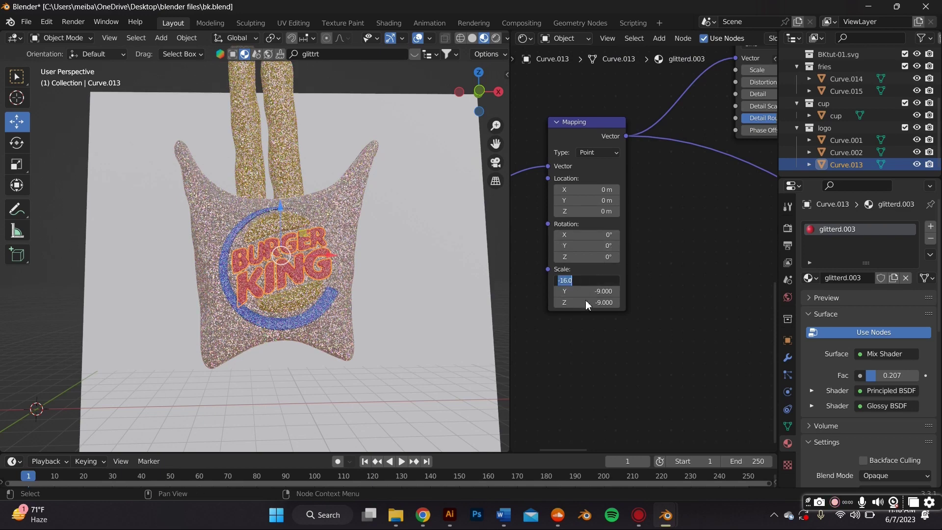
click(589, 291)
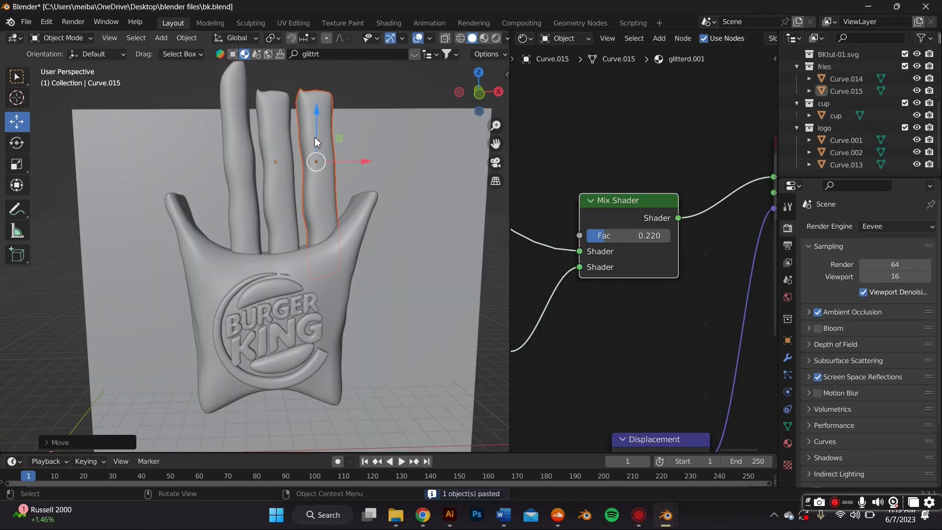
- Paste copies of the short fry and arrange them in a lower row in front of the existing fries
mouse_move(314, 137)
mouse_down()
mouse_move(322, 194)
mouse_move(238, 219)
mouse_up()
key(ctrl+v)
middle_drag(152, 242, 233, 281)
drag(284, 254, 302, 261)
middle_drag(319, 251, 274, 220)
key(ctrl+c)
key(ctrl+v)
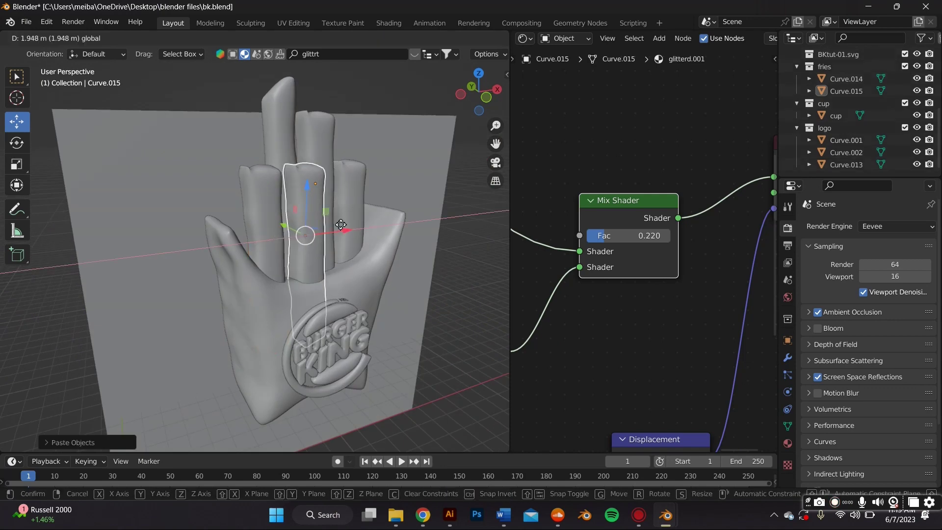
- Copy and paste the tall fry and position the copies among the other fries in the carton
click(287, 130)
key(ctrl+v)
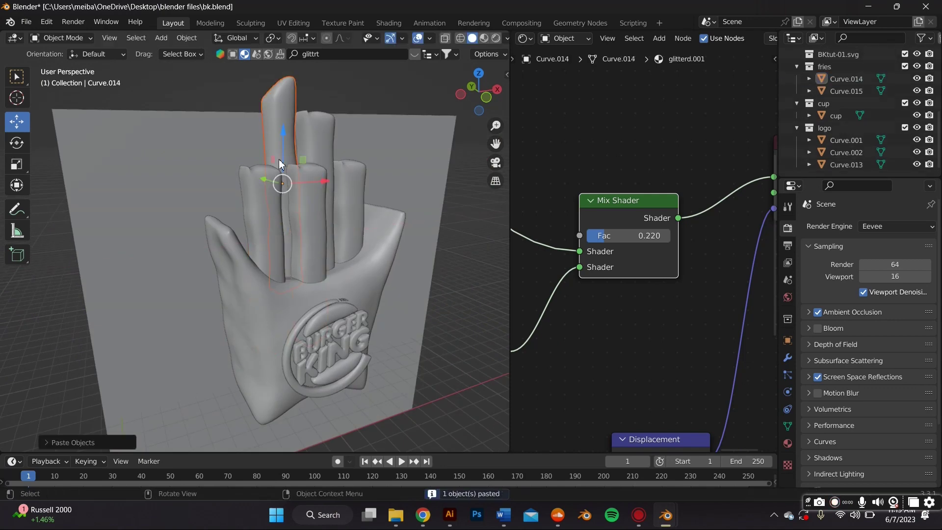
middle_drag(284, 125, 279, 199)
drag(278, 199, 321, 181)
middle_drag(321, 182, 202, 228)
drag(200, 222, 210, 215)
middle_drag(187, 219, 253, 153)
drag(267, 140, 269, 163)
key(ctrl+c)
key(ctrl+v)
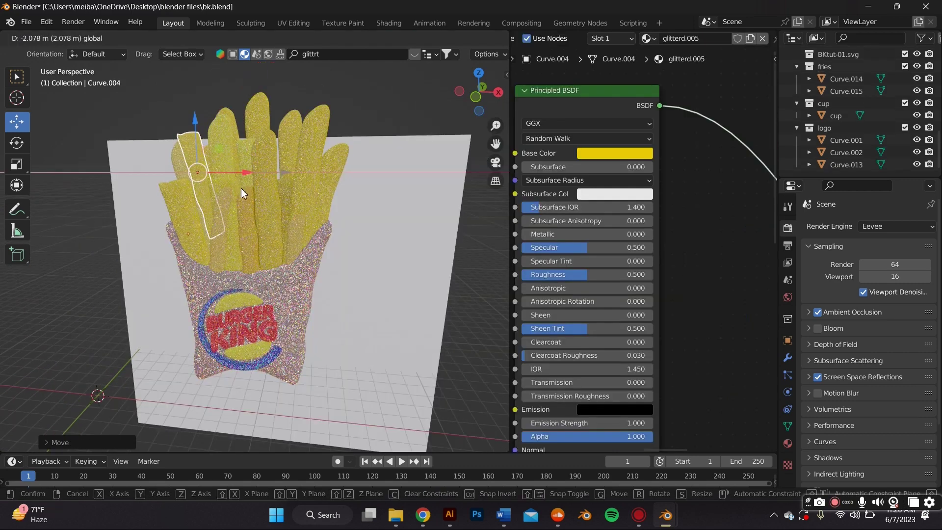
- Tilt the copied fry on the bunch's outer side with Rotate and place it slightly higher among its neighbours
click(18, 143)
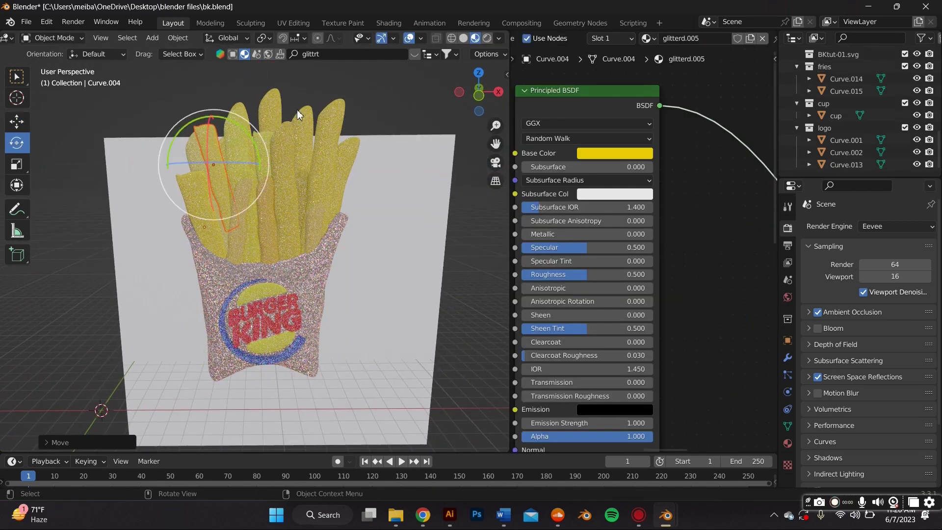
drag(258, 151, 229, 146)
click(17, 122)
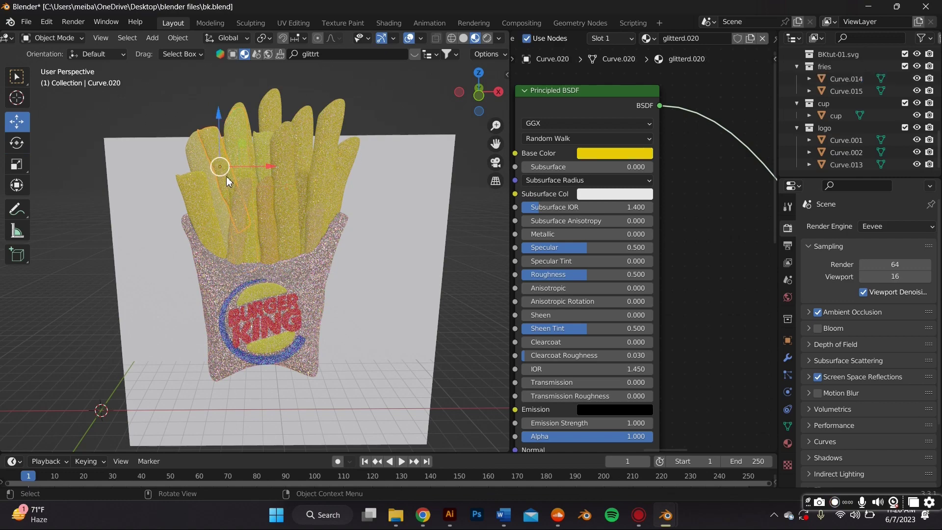
key(shift+d)
click(227, 153)
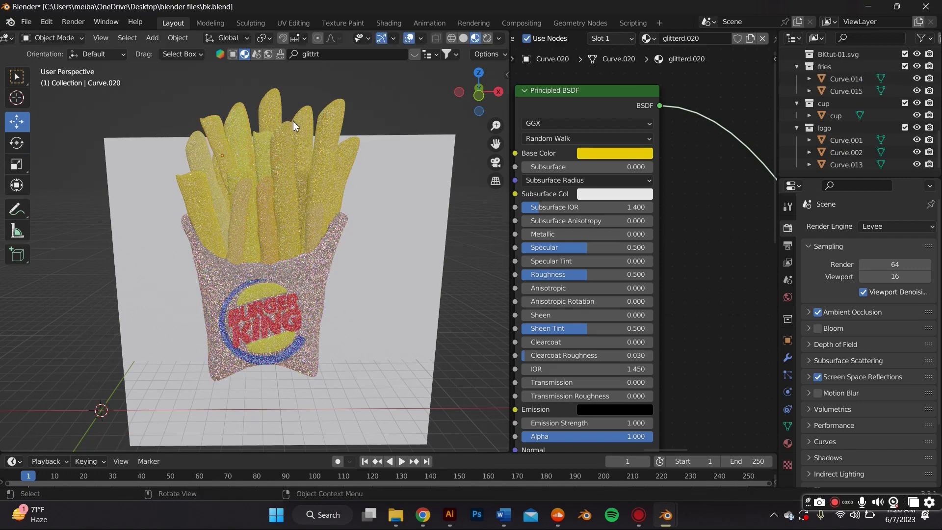
- Resize the tall fry at the middle of the bunch with Scale
mouse_move(279, 146)
middle_down()
mouse_move(280, 155)
mouse_move(266, 151)
middle_up()
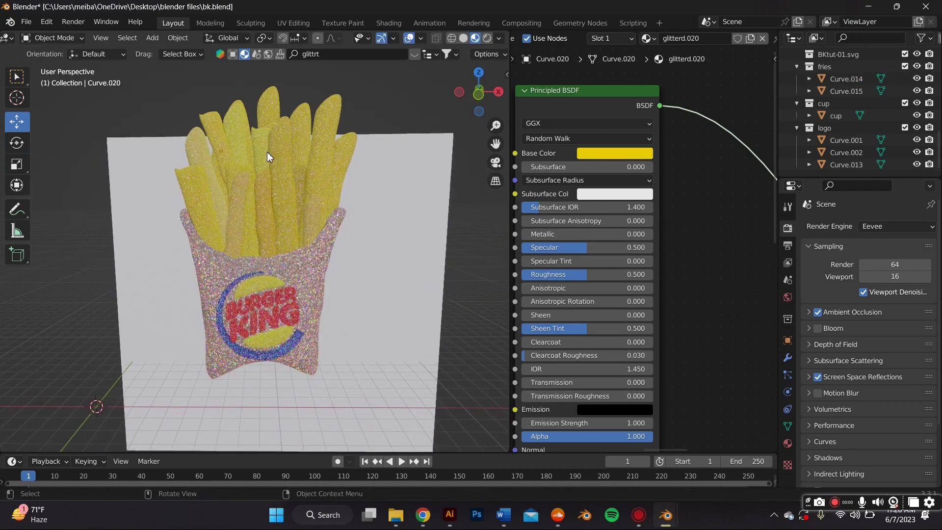
click(271, 106)
key(s)
click(299, 175)
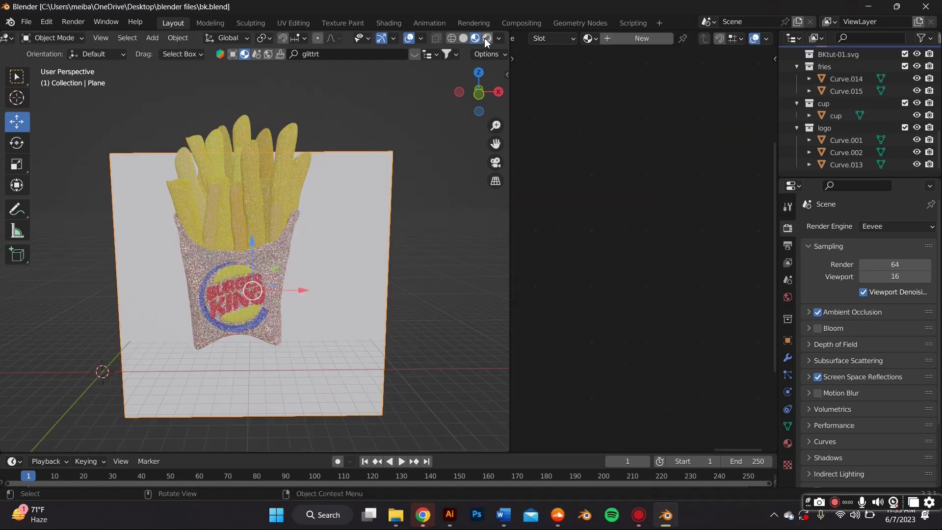
- Switch the viewport to rendered shading and set the node editor to the World shader
click(486, 39)
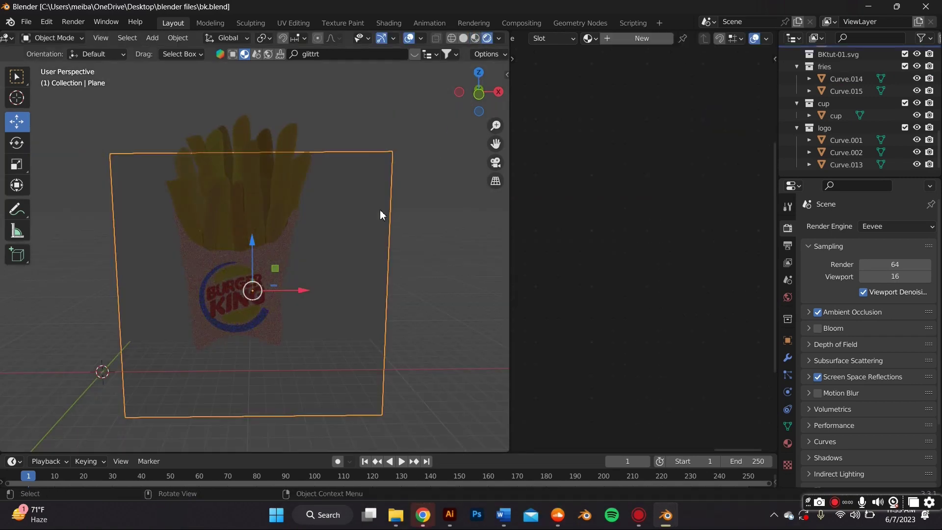
scroll(388, 189, up, 2)
middle_drag(394, 181, 391, 192)
scroll(404, 176, down, 3)
scroll(404, 177, up, 1)
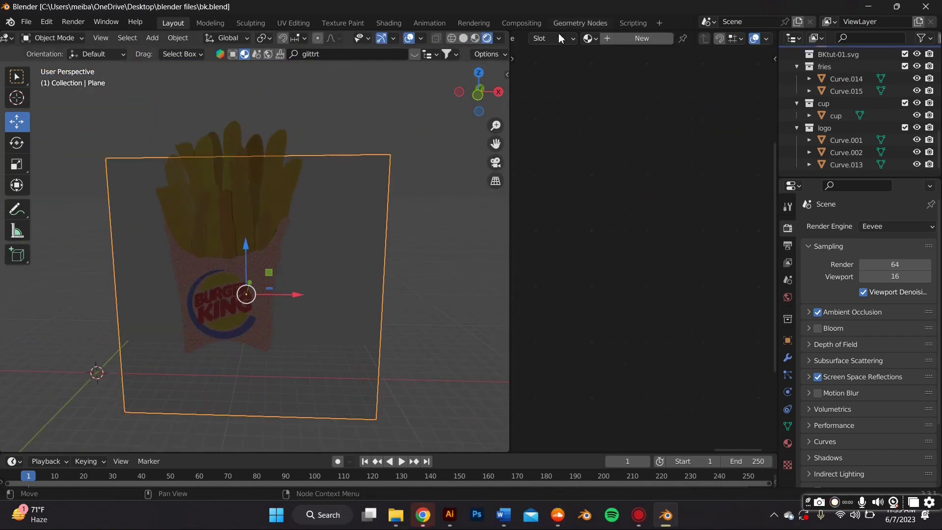
scroll(555, 38, up, 8)
click(559, 65)
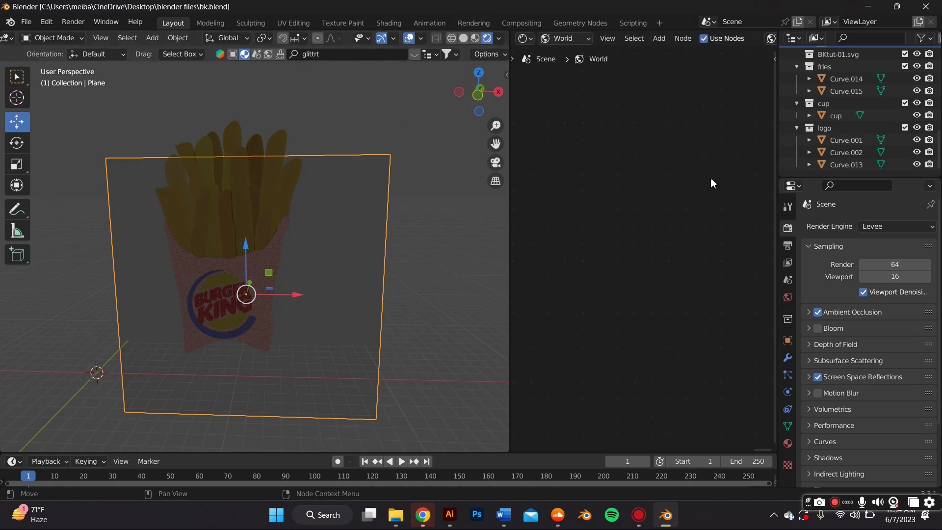
- Add an Environment Texture node to the world shader and connect its Color output to the Background node's Color input
scroll(711, 178, down, 10)
middle_drag(623, 186, 709, 152)
scroll(709, 151, up, 8)
scroll(606, 126, up, 1)
middle_drag(610, 128, 661, 212)
scroll(661, 211, up, 8)
middle_drag(641, 176, 642, 206)
middle_drag(630, 115, 665, 103)
click(659, 39)
mouse_move(685, 109)
click(730, 135)
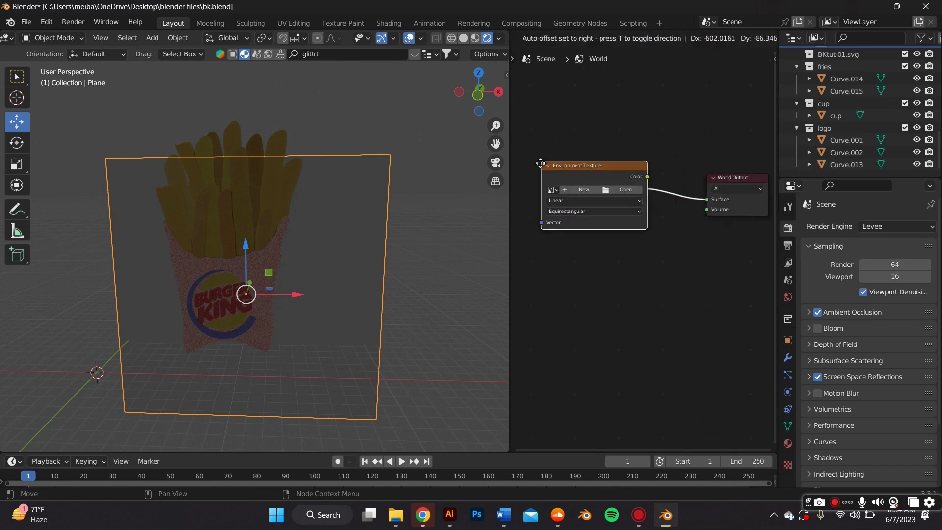
click(632, 189)
drag(629, 184, 654, 201)
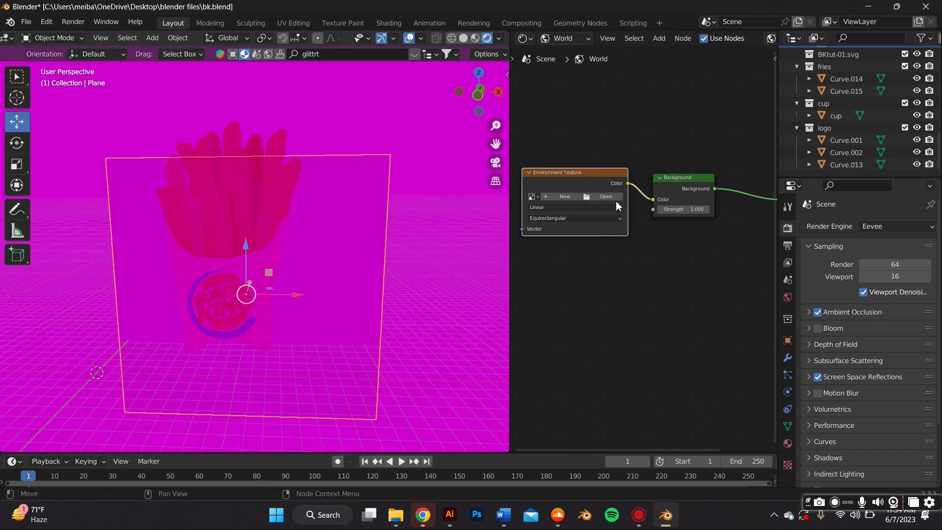
- Load dancing_hall_4k.exr from the blender HDRI folder into the Environment Texture node
click(605, 197)
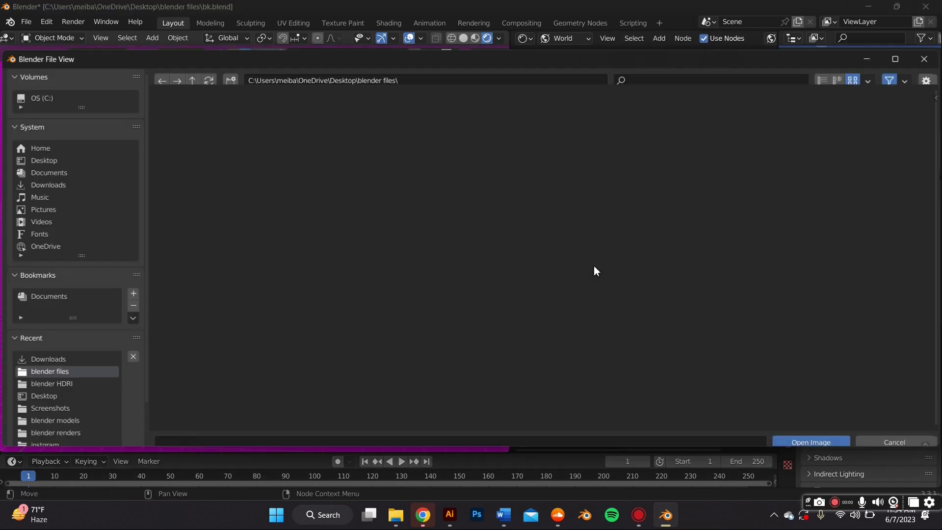
click(74, 383)
scroll(537, 310, down, 10)
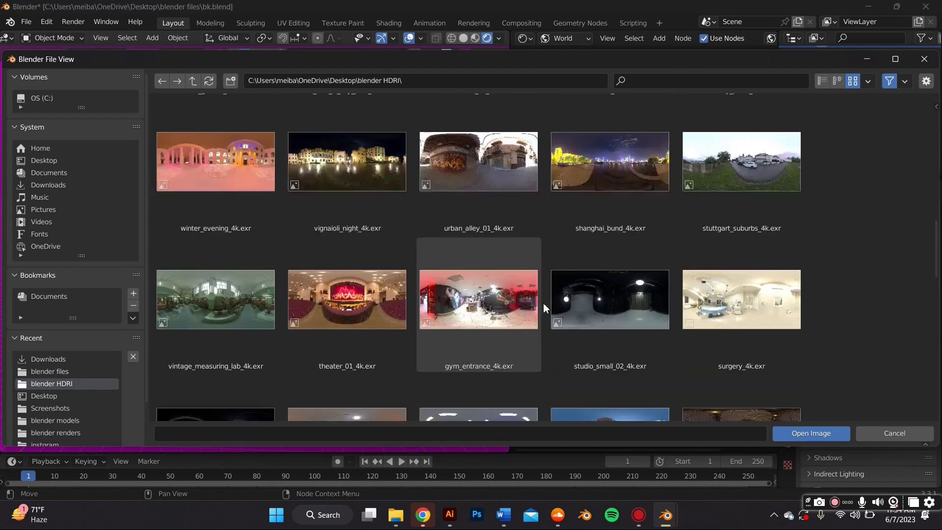
scroll(535, 314, down, 10)
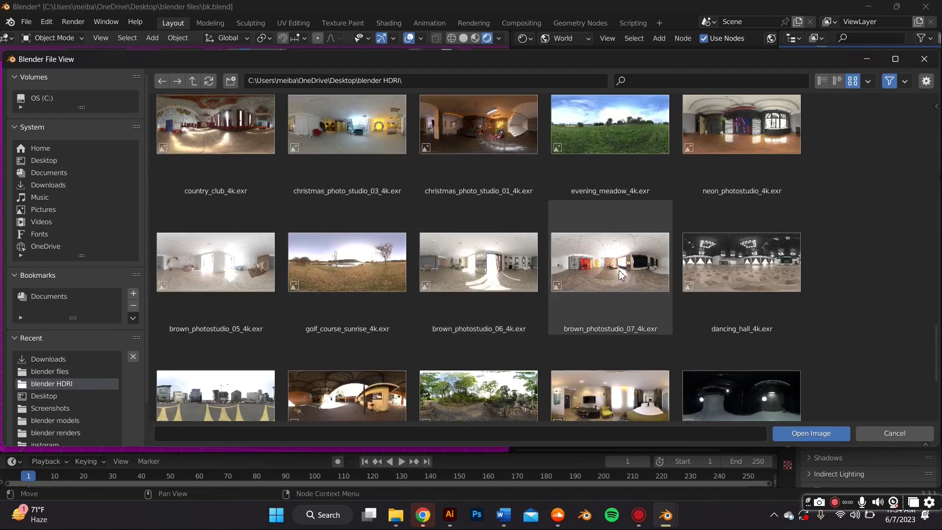
click(768, 260)
double_click(765, 256)
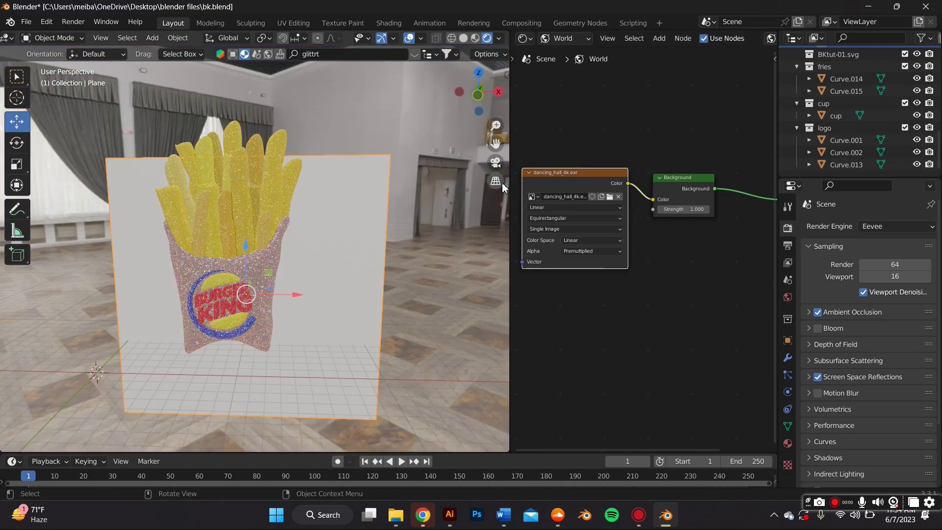
scroll(426, 213, up, 3)
scroll(431, 212, up, 2)
mouse_move(410, 236)
middle_down()
mouse_move(450, 248)
mouse_move(422, 238)
mouse_move(425, 225)
mouse_move(423, 233)
middle_up()
scroll(426, 236, down, 4)
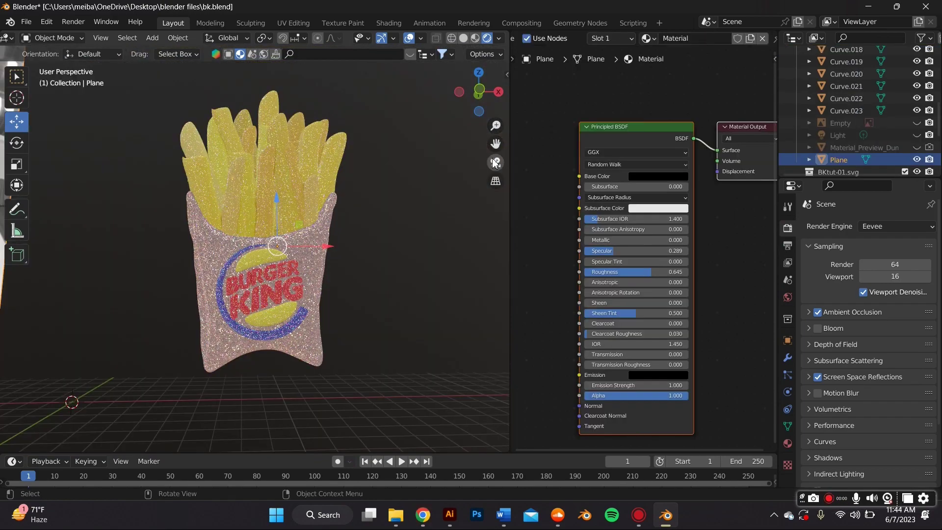
- Look through the camera and reposition it to frame the fries carton from farther away
click(496, 162)
middle_drag(328, 254, 411, 225)
drag(495, 143, 375, 224)
middle_drag(493, 144, 480, 145)
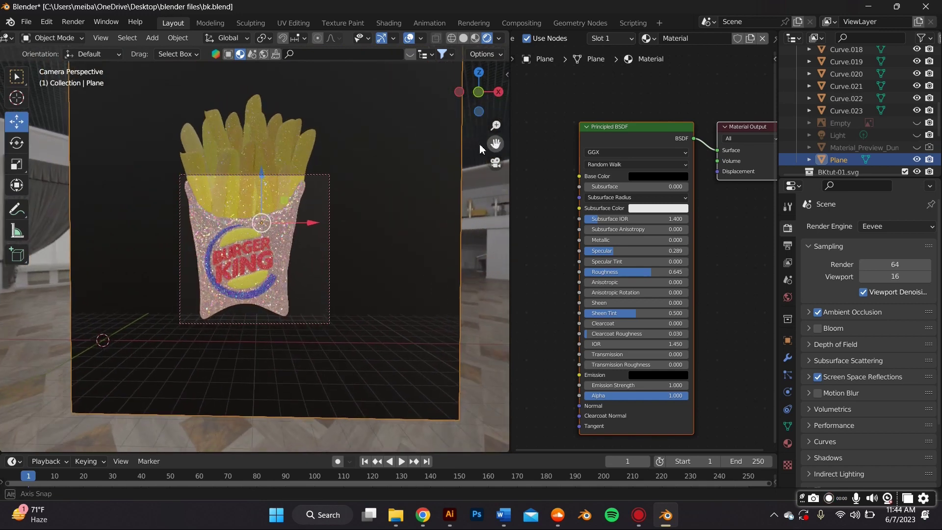
scroll(445, 188, down, 2)
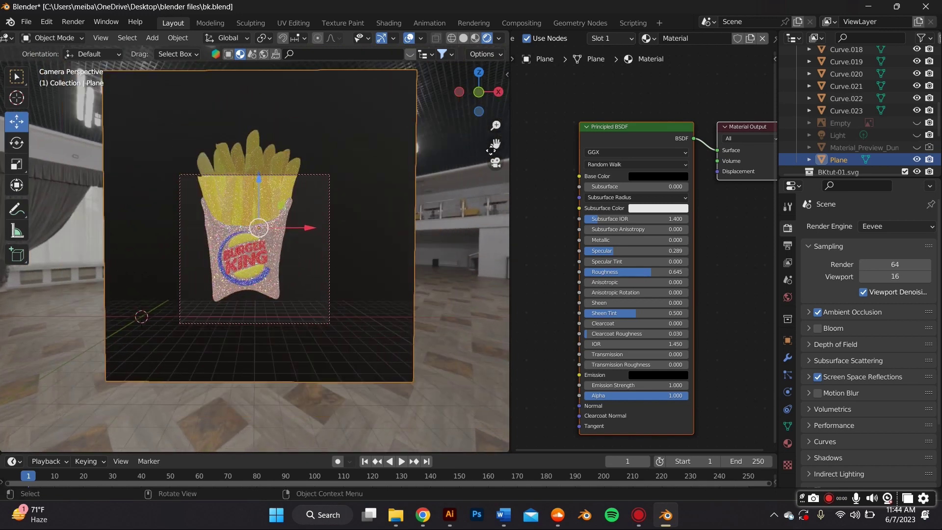
drag(493, 146, 504, 160)
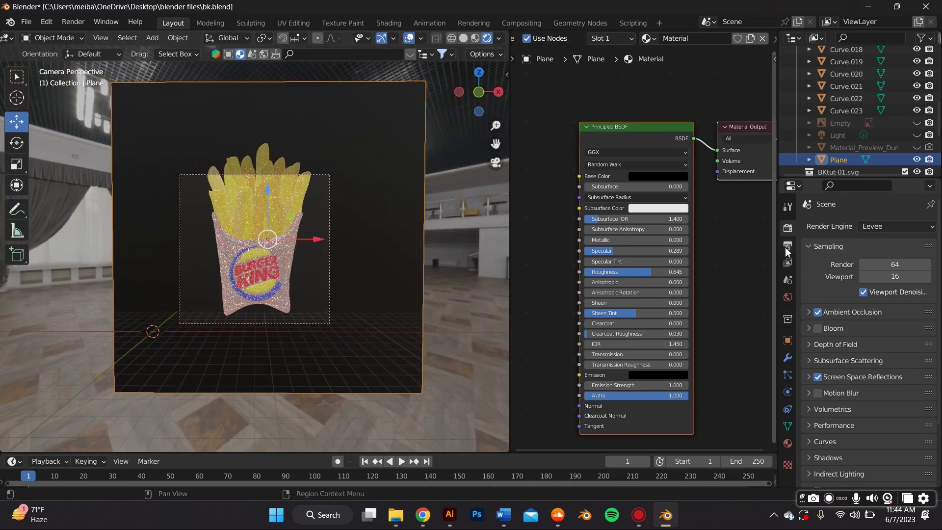
- Set the output's vertical resolution to 1350 px and reframe the camera so the whole carton and fries fit inside
click(786, 252)
double_click(893, 253)
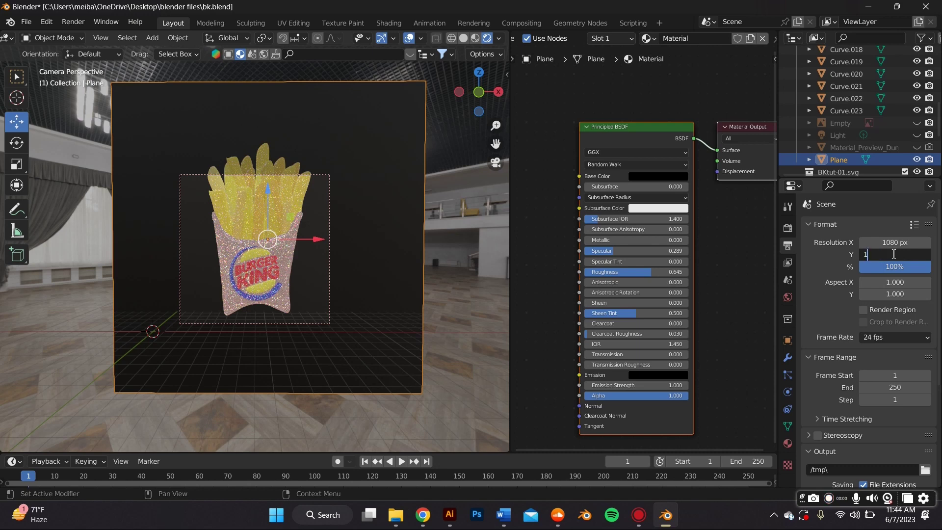
text(1350\)
key(Return)
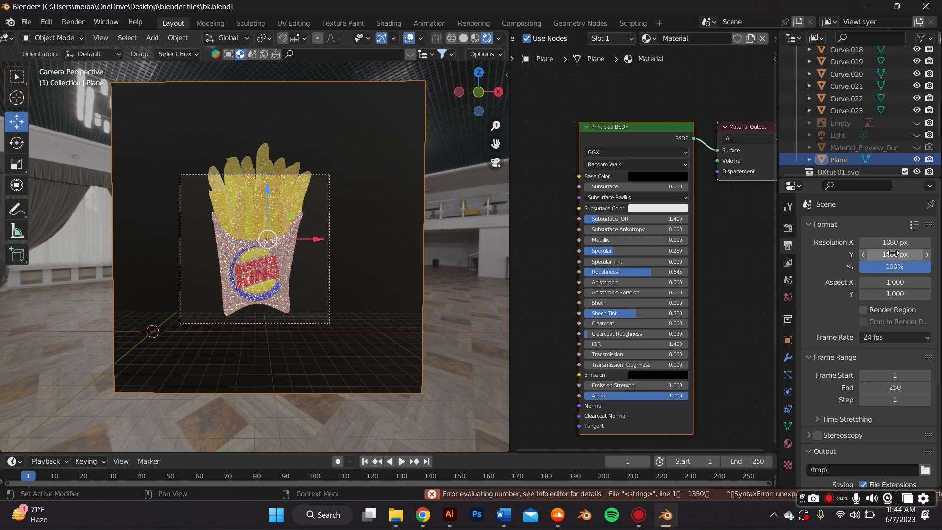
double_click(892, 253)
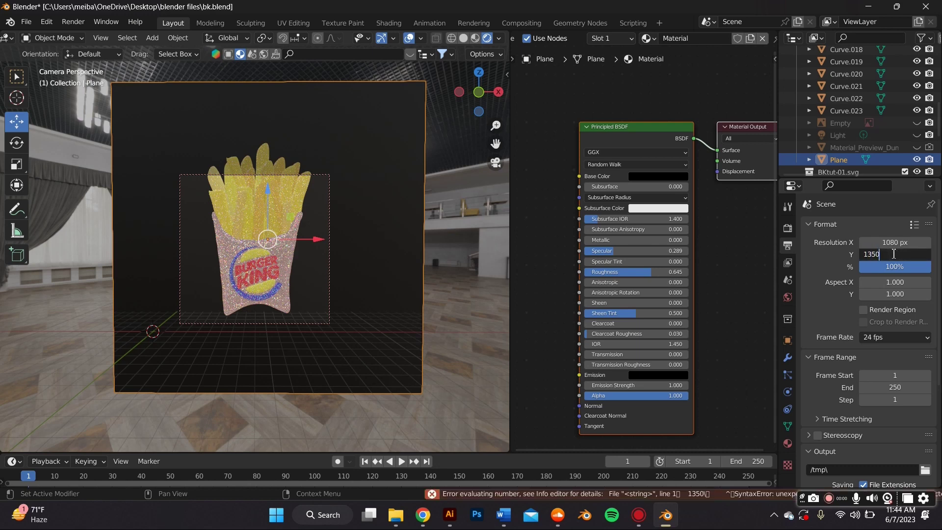
text(1350)
key(Return)
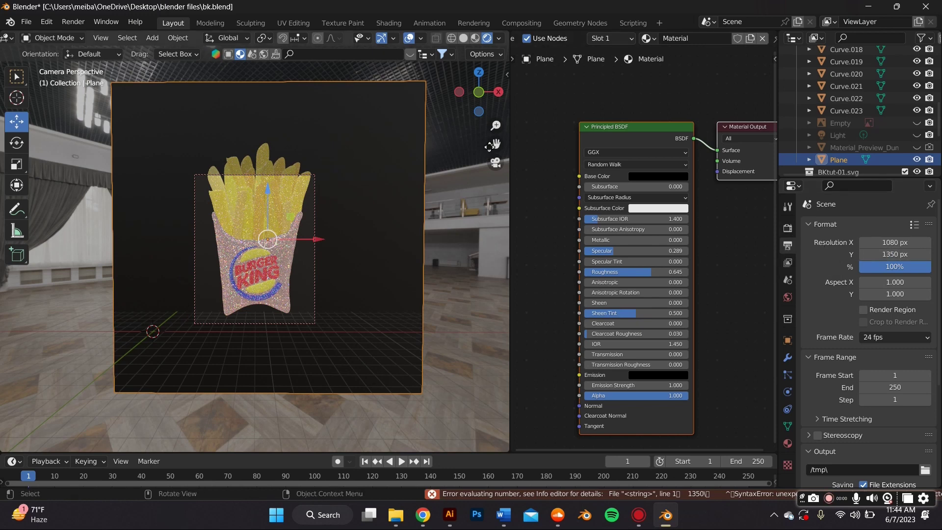
drag(491, 146, 489, 161)
drag(495, 125, 496, 146)
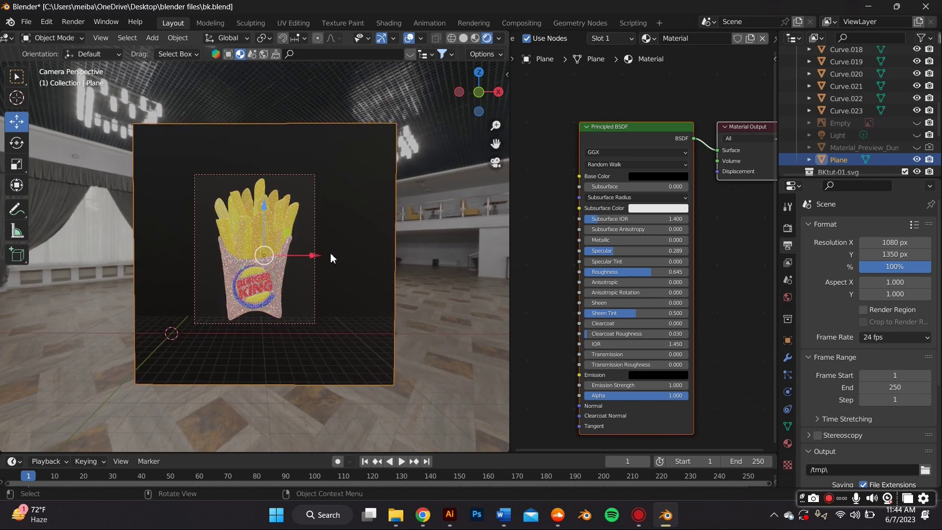
- Show the viewport's transform sidebar and open the data settings of the scene's camera
key(n)
click(503, 79)
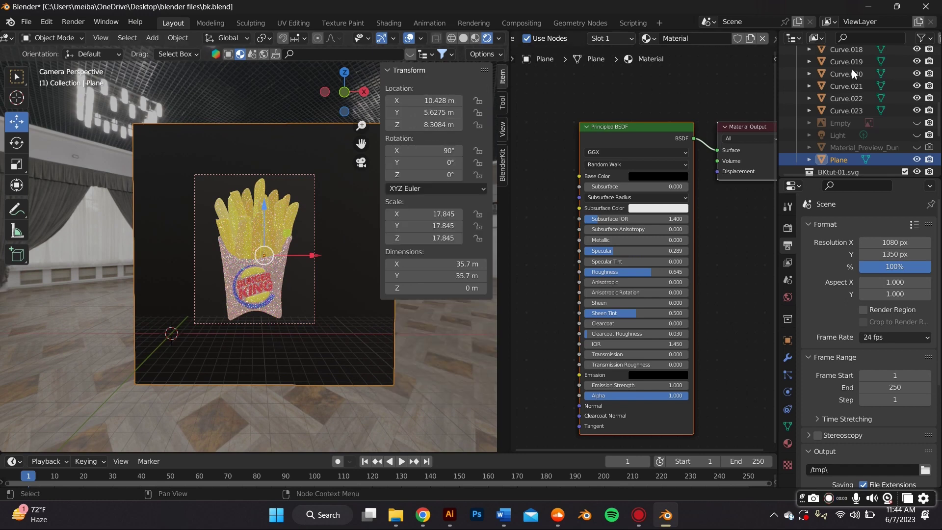
scroll(863, 104, up, 10)
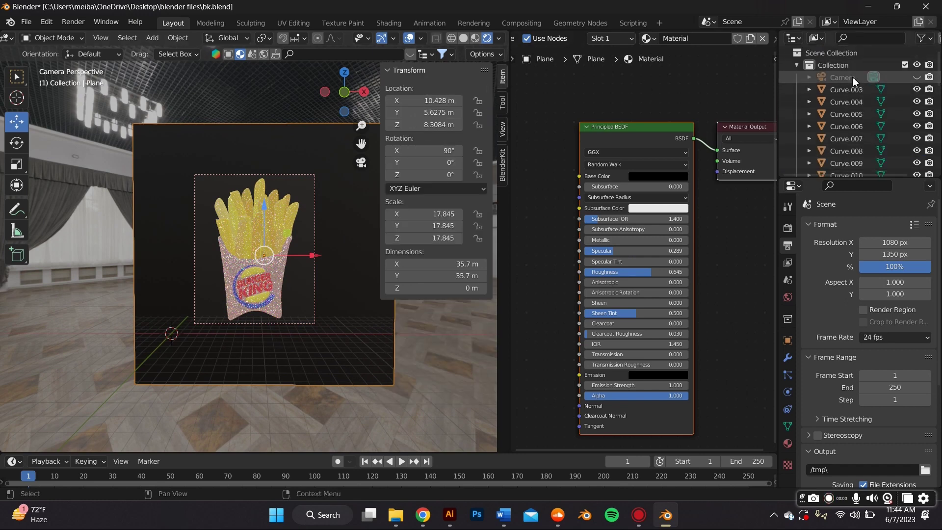
click(852, 76)
click(852, 90)
scroll(852, 93, down, 10)
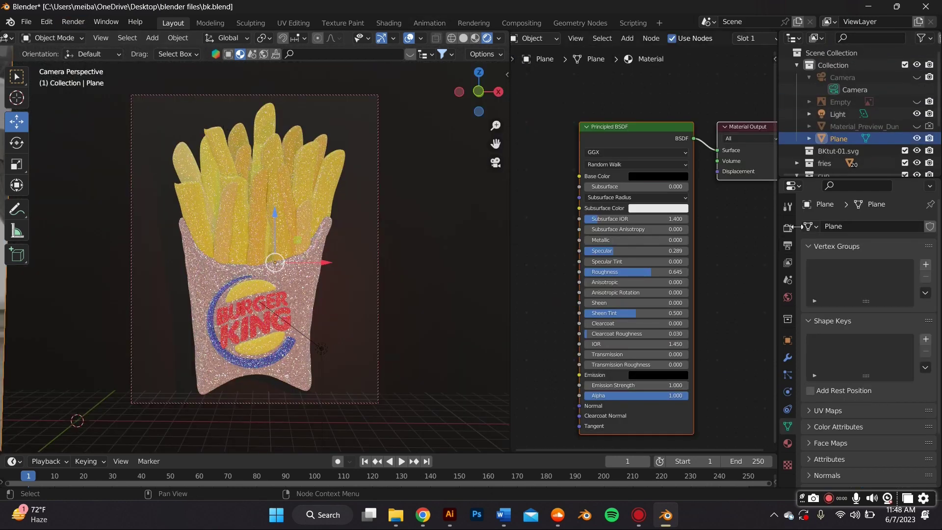
- Toggle the visibility of the backdrop plane and the light to compare their effect on the rendered view
click(916, 138)
click(917, 139)
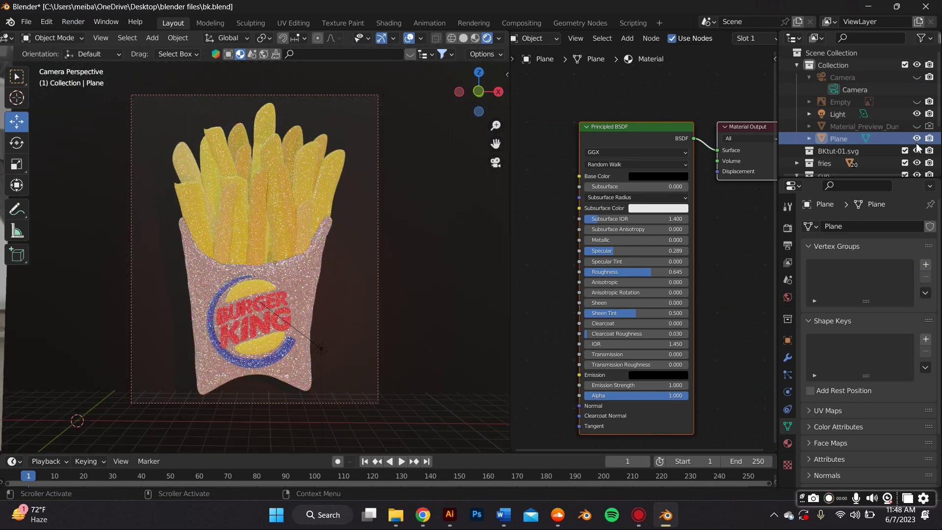
click(916, 114)
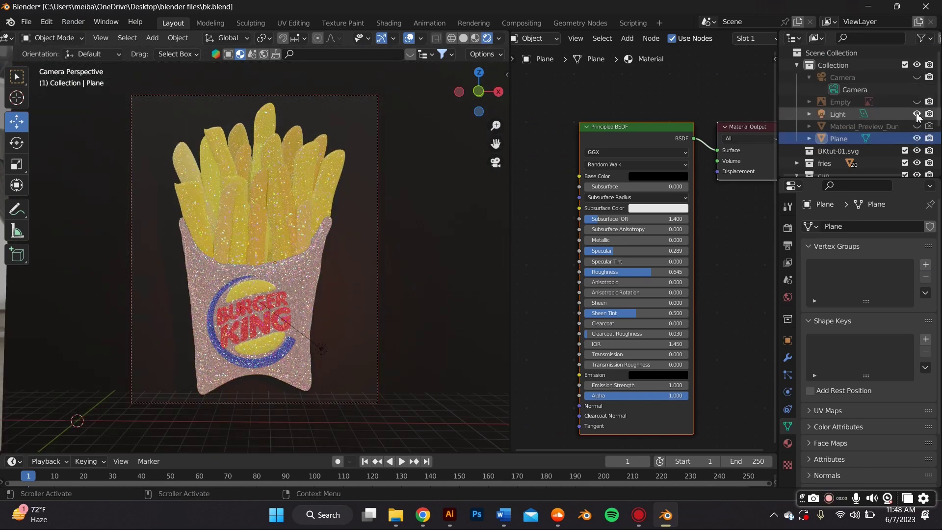
click(916, 115)
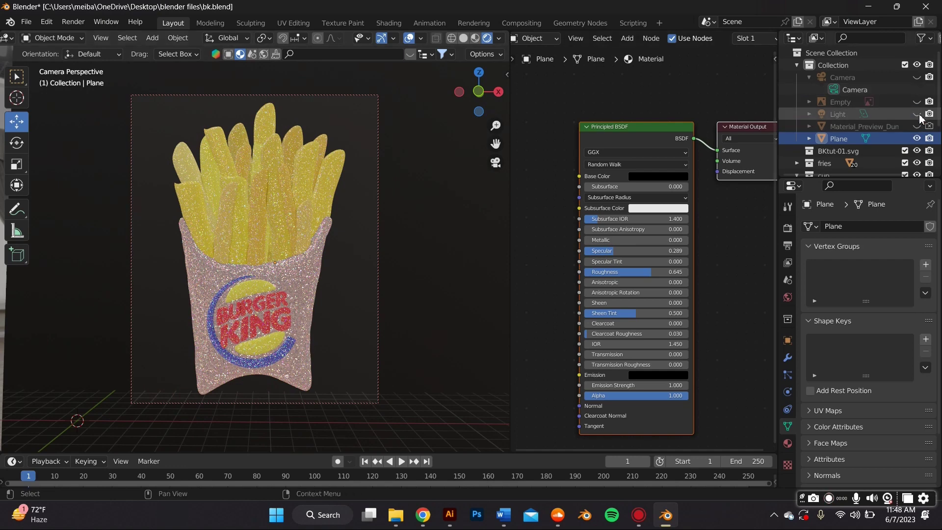
- Render the camera view as a still image and close the render window
click(68, 22)
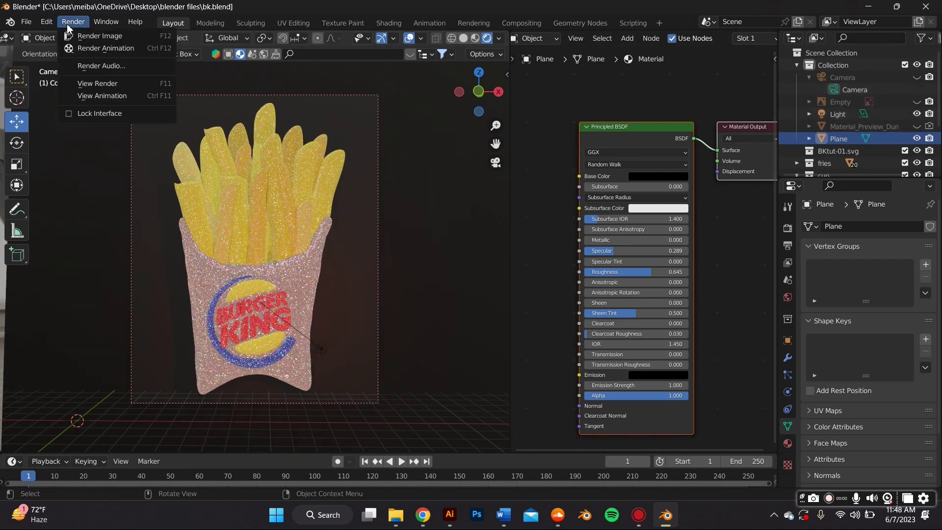
click(92, 41)
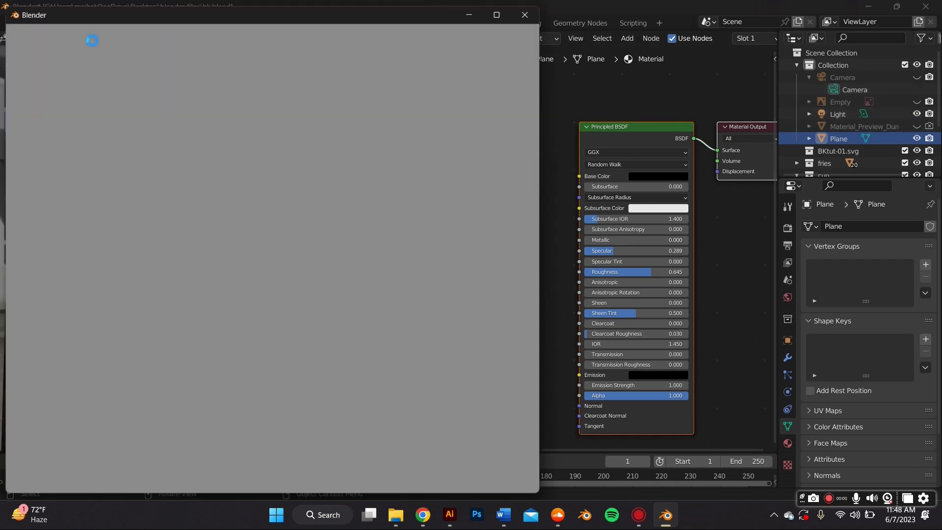
click(529, 10)
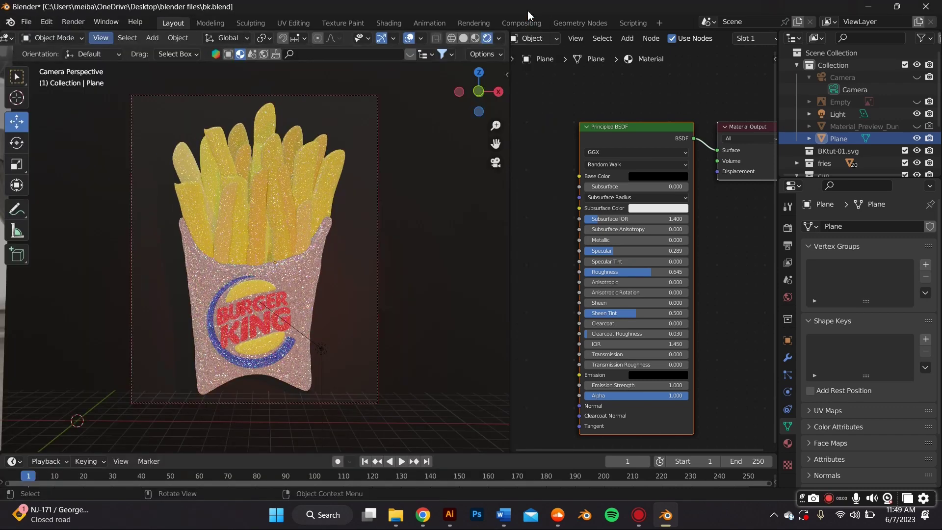
- Enable nodes in the Compositing workspace and insert a Glare node between the Render Layers and Composite nodes
click(521, 23)
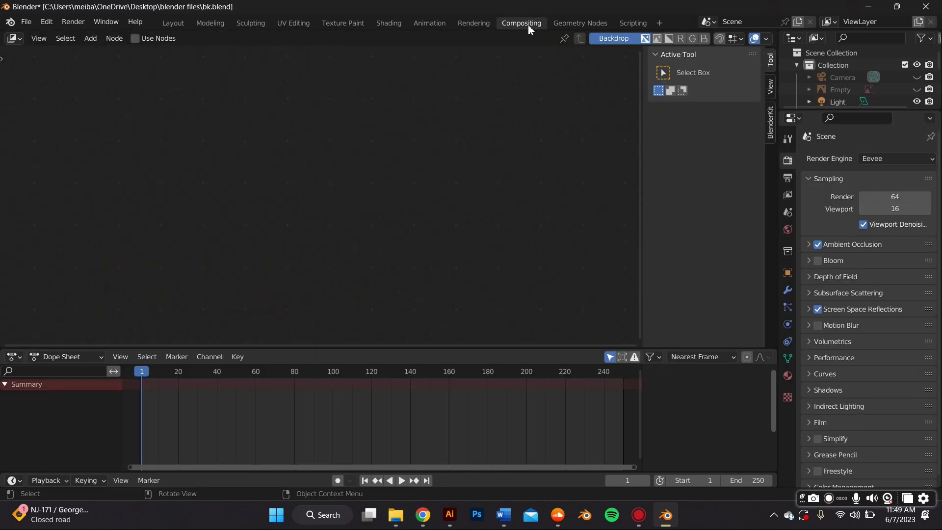
click(136, 39)
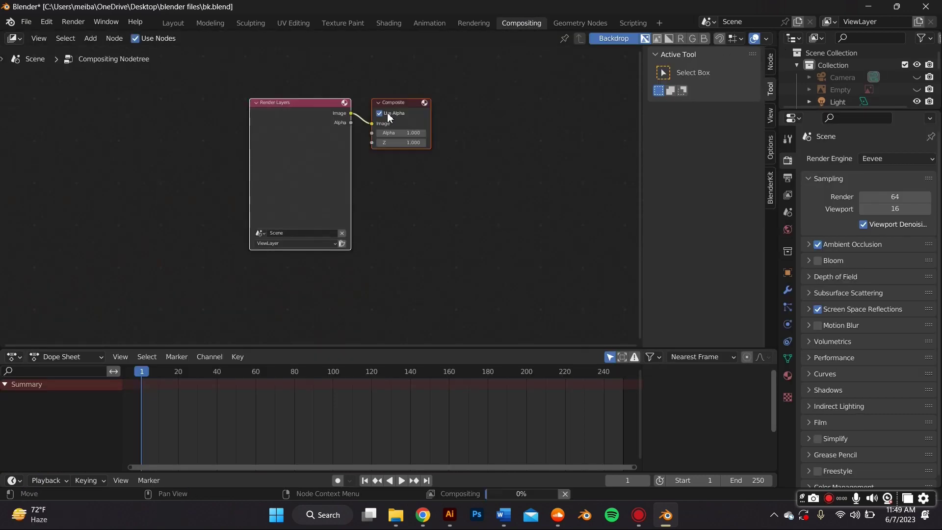
key(shift+a)
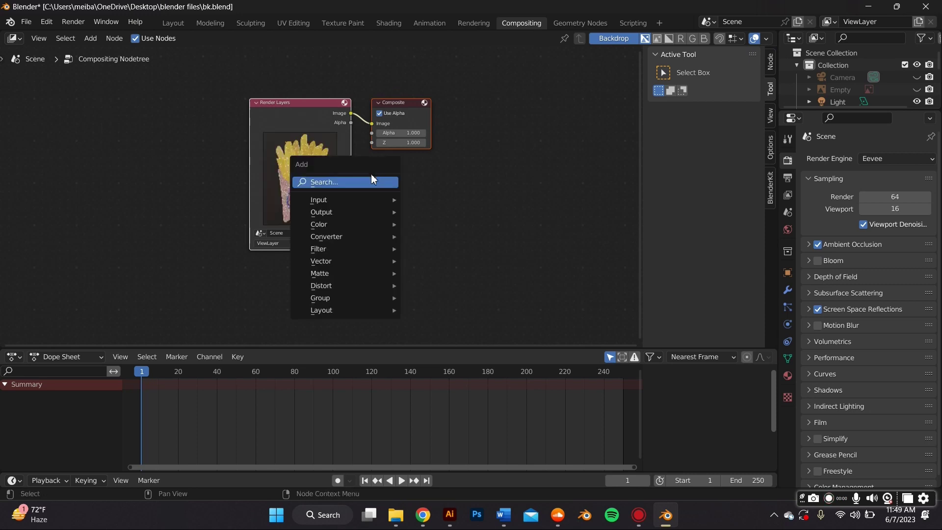
click(374, 180)
text(g)
click(422, 206)
click(443, 170)
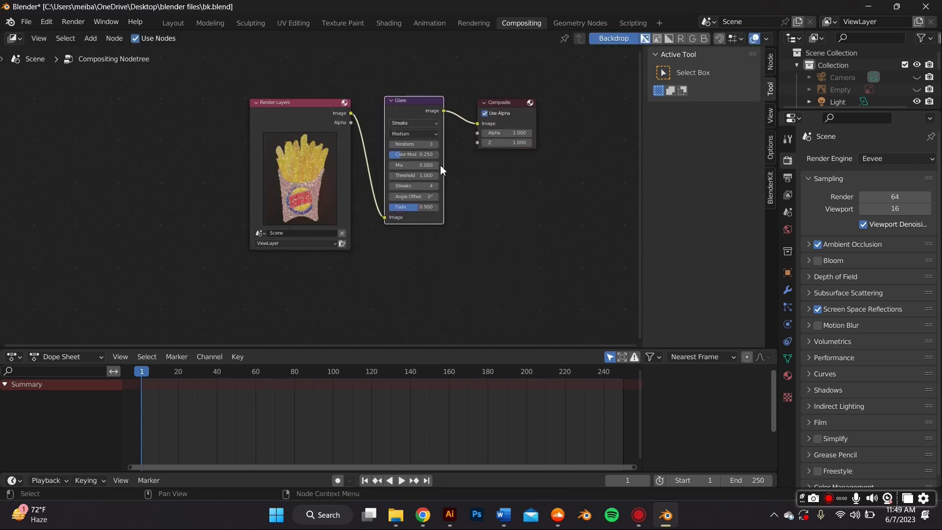
- Add a Viewer node and connect the Glare node's Image output to it
key(shift+a)
click(487, 192)
text(vi)
key(Return)
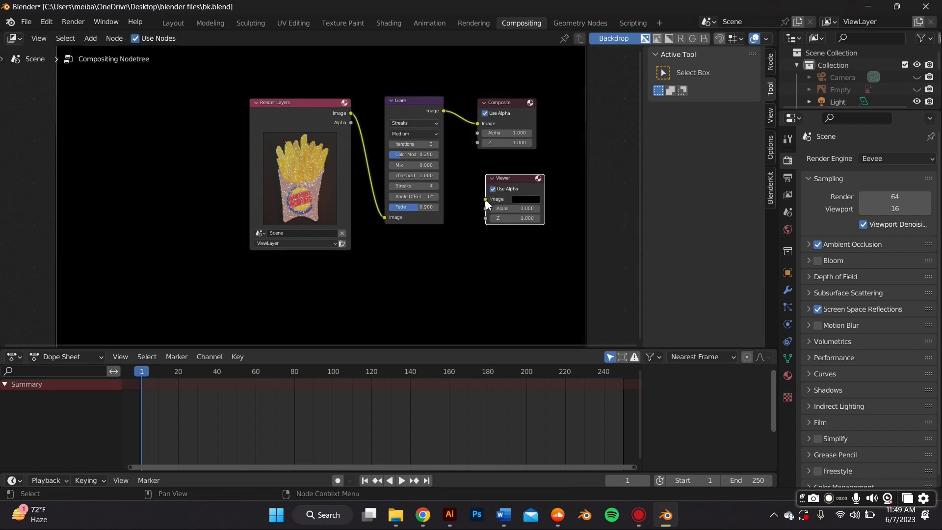
click(501, 196)
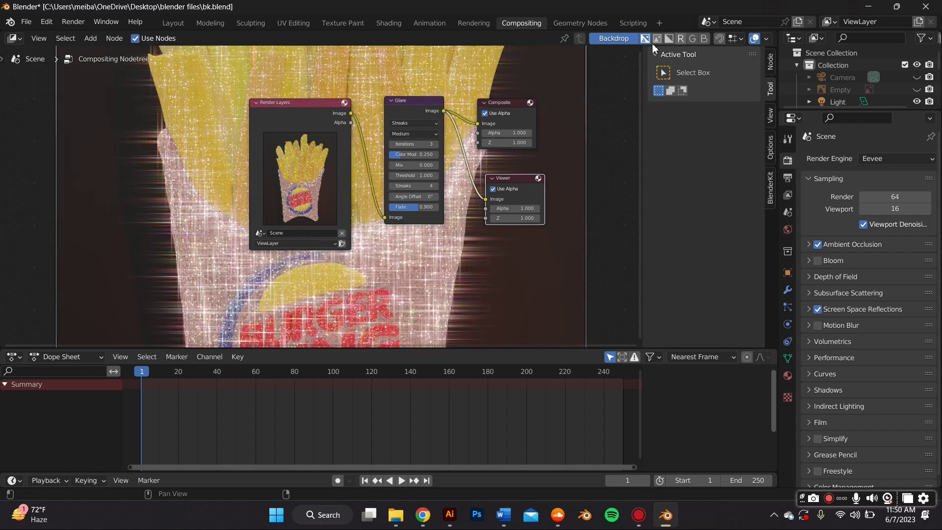
- Turn off the compositor's backdrop, split the node editor into two side-by-side areas, and make one an Image Editor
click(619, 39)
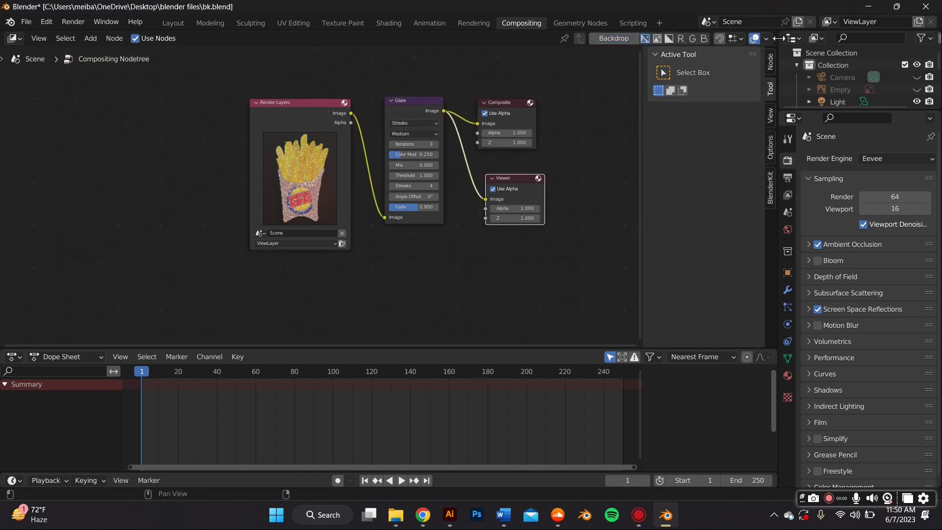
drag(782, 37, 678, 73)
drag(722, 24, 737, 47)
drag(715, 12, 383, 147)
click(378, 39)
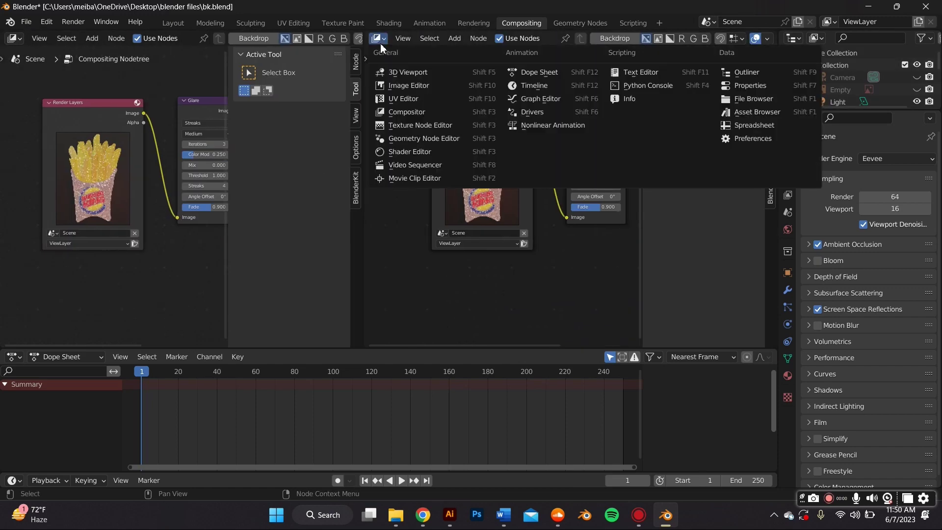
click(409, 85)
- Display the Viewer Node image in the Image Editor and hide the node editor's sidebar
click(516, 38)
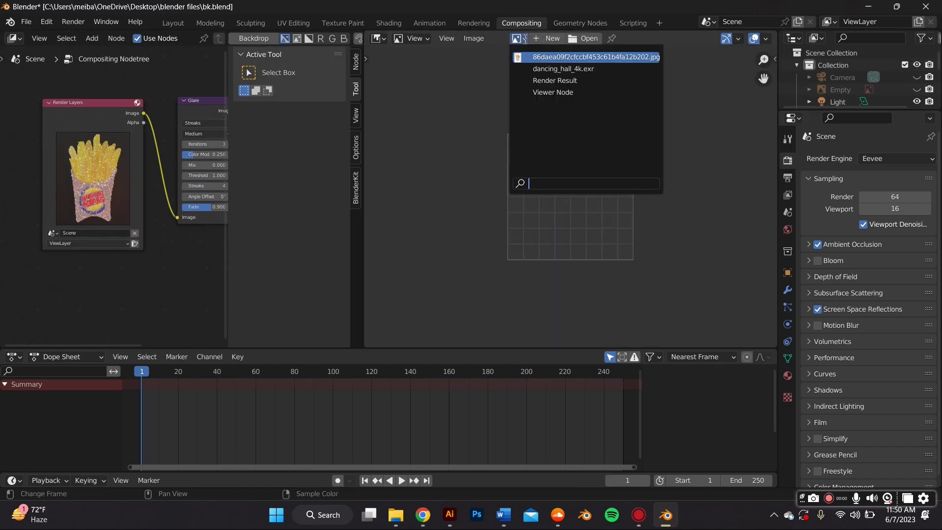
click(545, 92)
scroll(536, 160, down, 2)
scroll(540, 159, up, 4)
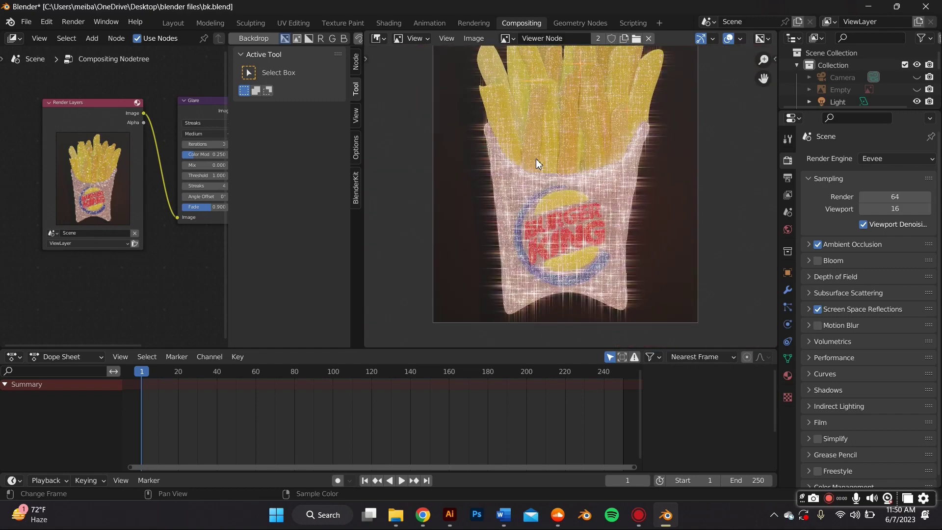
key(n)
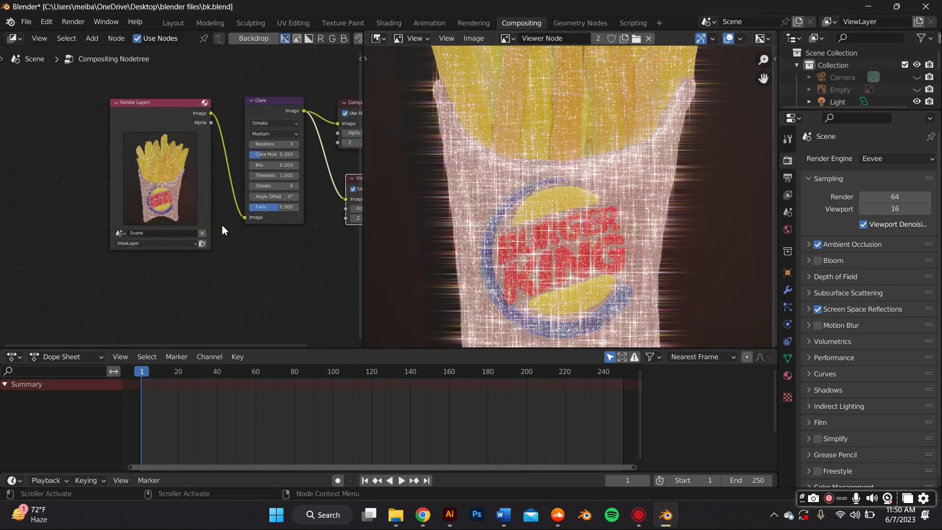
- Lower the Glare node's Fade to 0.800 and check the shorter streaks on the whole image
scroll(224, 172, up, 3)
drag(255, 196, 206, 196)
scroll(459, 195, down, 2)
middle_drag(457, 196, 456, 194)
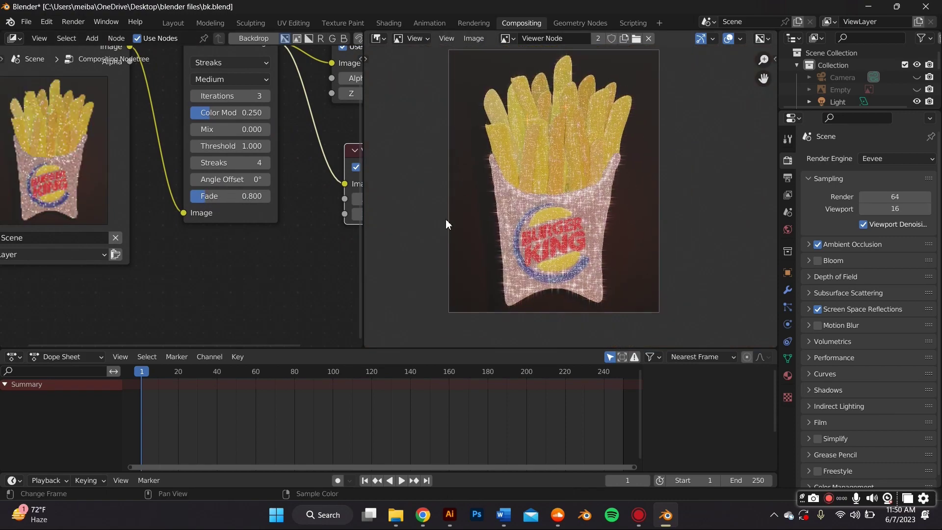
- Reduce the Glare node's Fade to 0.775 and inspect the streaks around the carton and logo
scroll(583, 221, up, 1)
drag(221, 195, 212, 196)
scroll(425, 216, down, 1)
scroll(425, 216, up, 1)
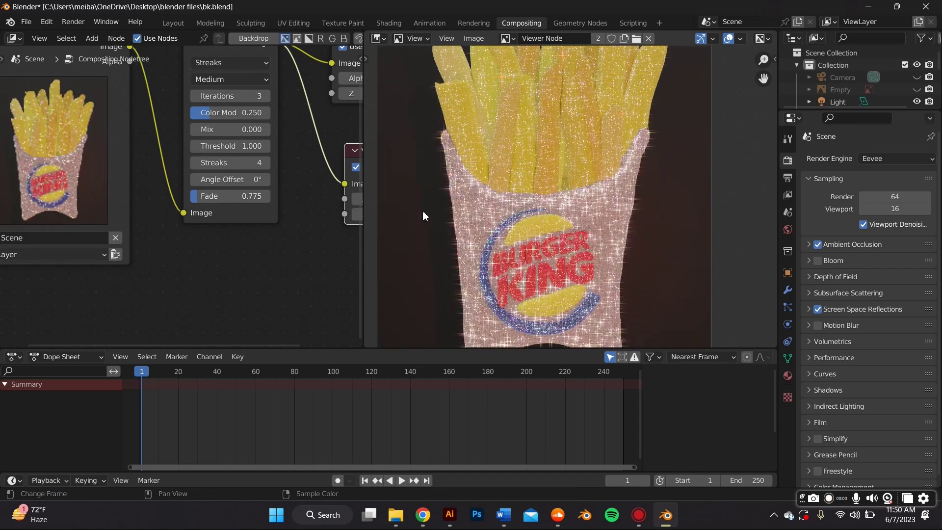
scroll(425, 207, down, 1)
middle_drag(445, 209, 450, 198)
scroll(450, 197, up, 1)
- Set the Glare node's Fade to 0.750 and compare the sparkles up close and at full image size
drag(226, 199, 214, 199)
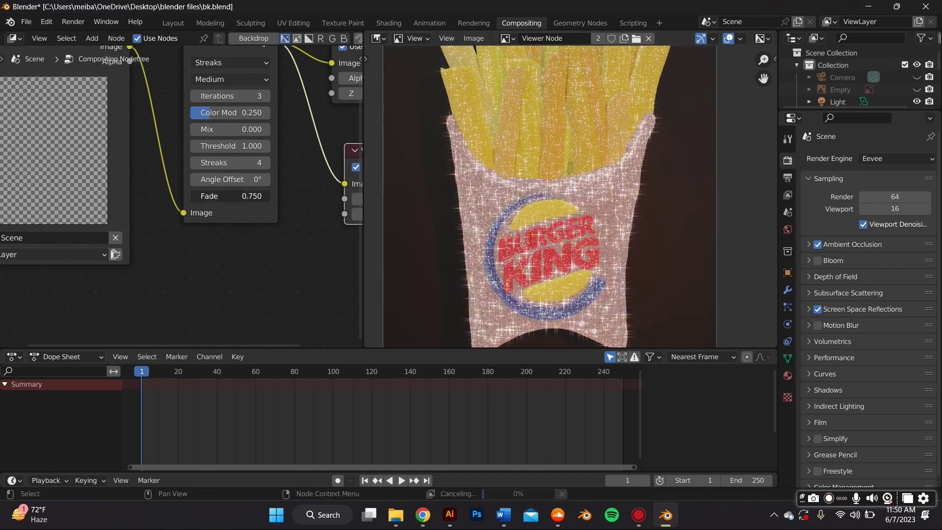
scroll(543, 246, down, 1)
scroll(547, 164, up, 5)
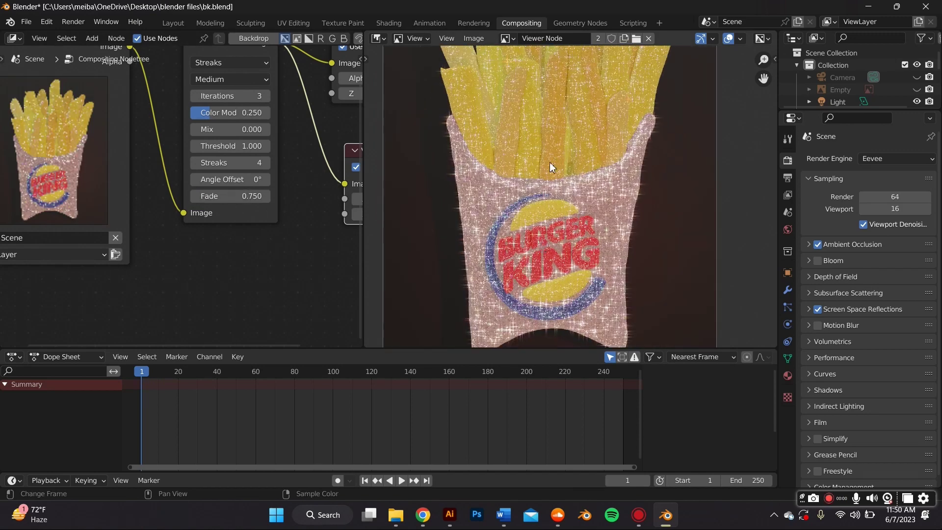
scroll(577, 146, down, 6)
scroll(577, 146, up, 6)
scroll(577, 220, down, 5)
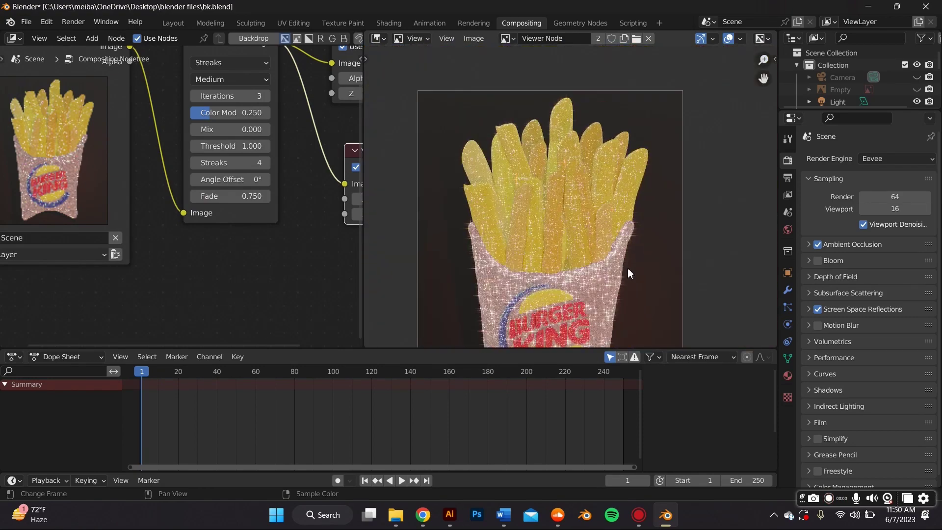
scroll(201, 155, up, 2)
key(KP_Decimal)
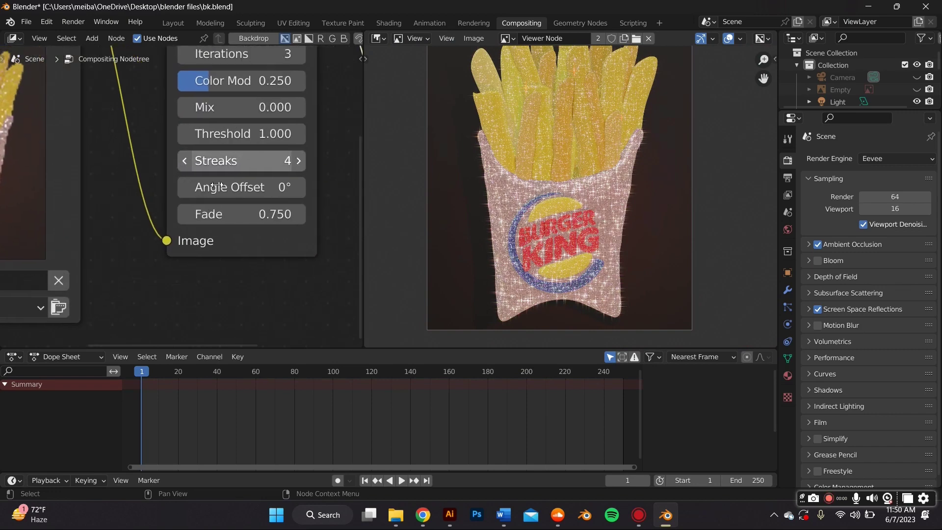
- Fine-tune the Glare node's Fade to about 0.755, checking the sparkles on the carton and logo
scroll(596, 190, up, 2)
scroll(586, 190, down, 2)
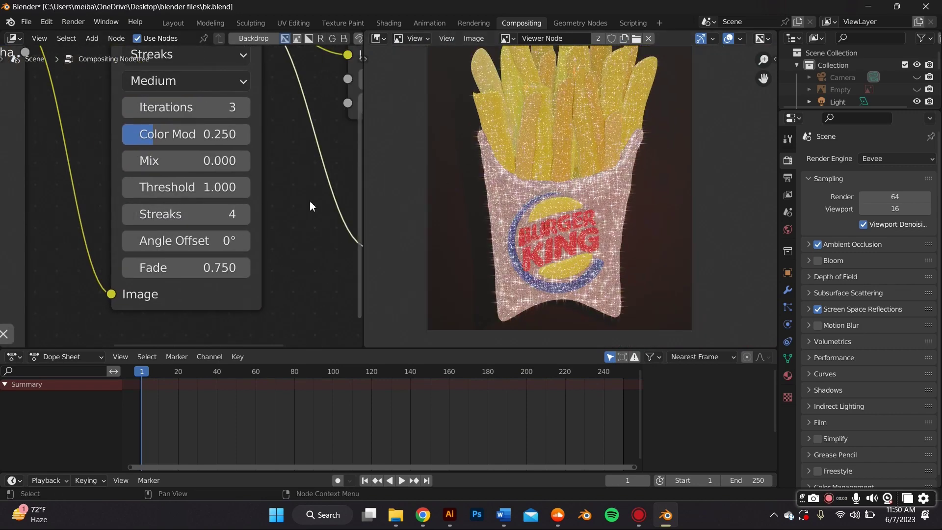
drag(151, 256, 278, 259)
scroll(519, 218, up, 6)
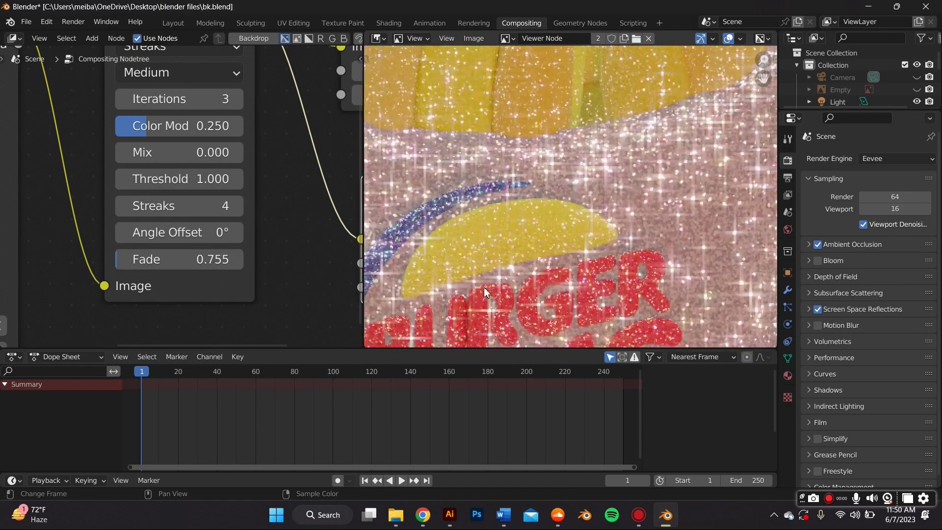
scroll(519, 152, down, 7)
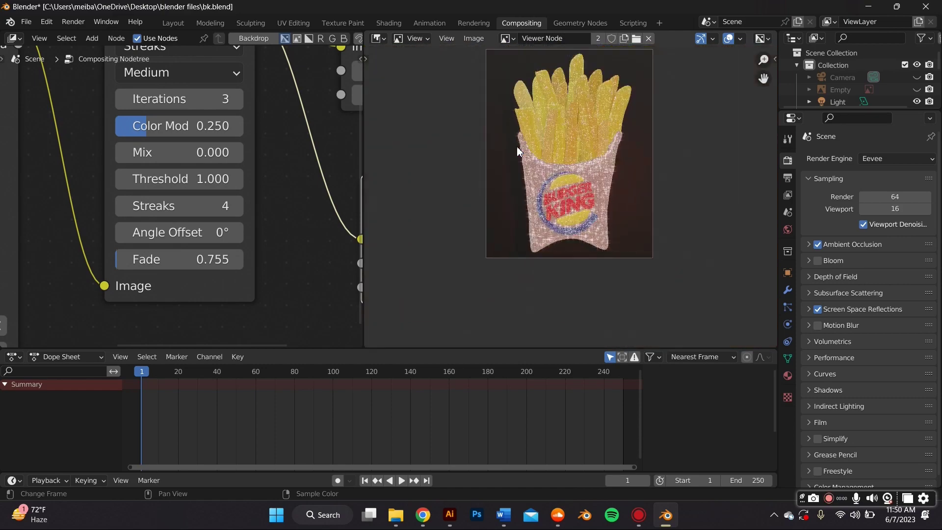
scroll(519, 152, up, 6)
drag(209, 261, 212, 261)
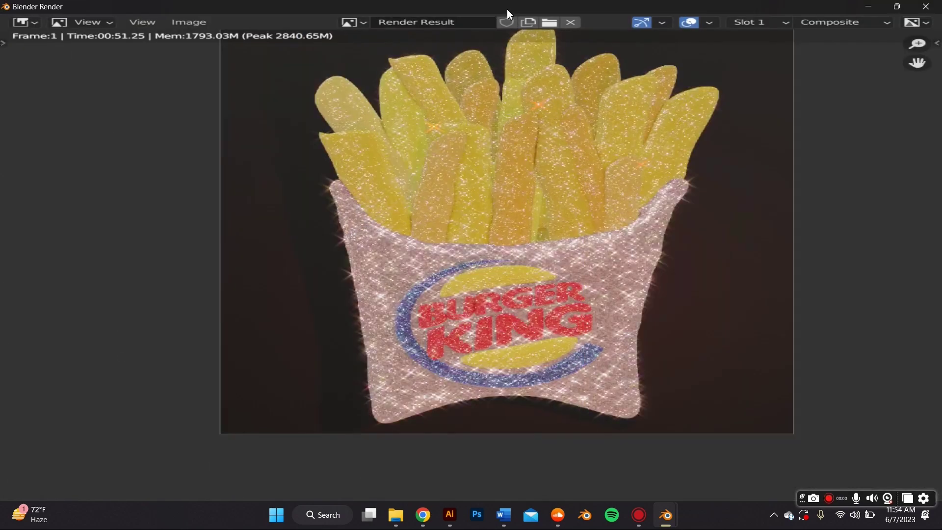
- Examine the glare sparkles on the fries and carton closely in the finished render
scroll(657, 256, up, 3)
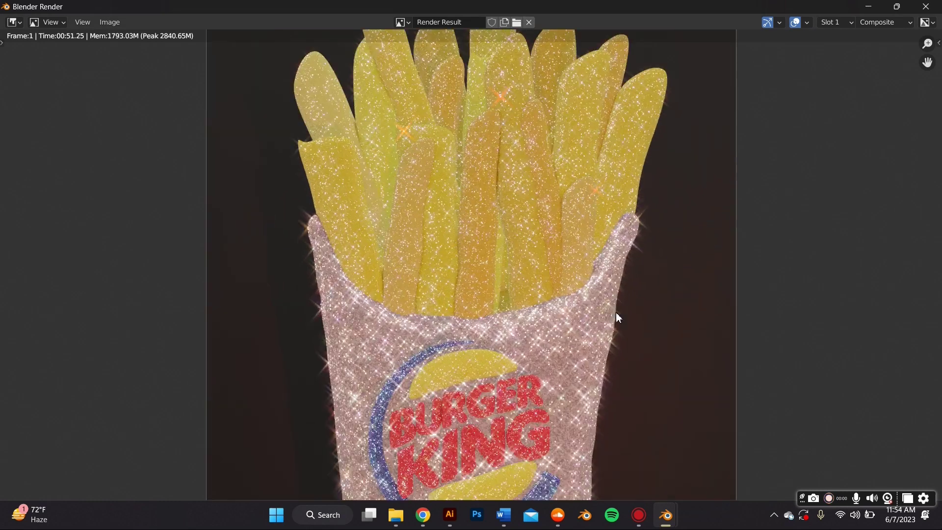